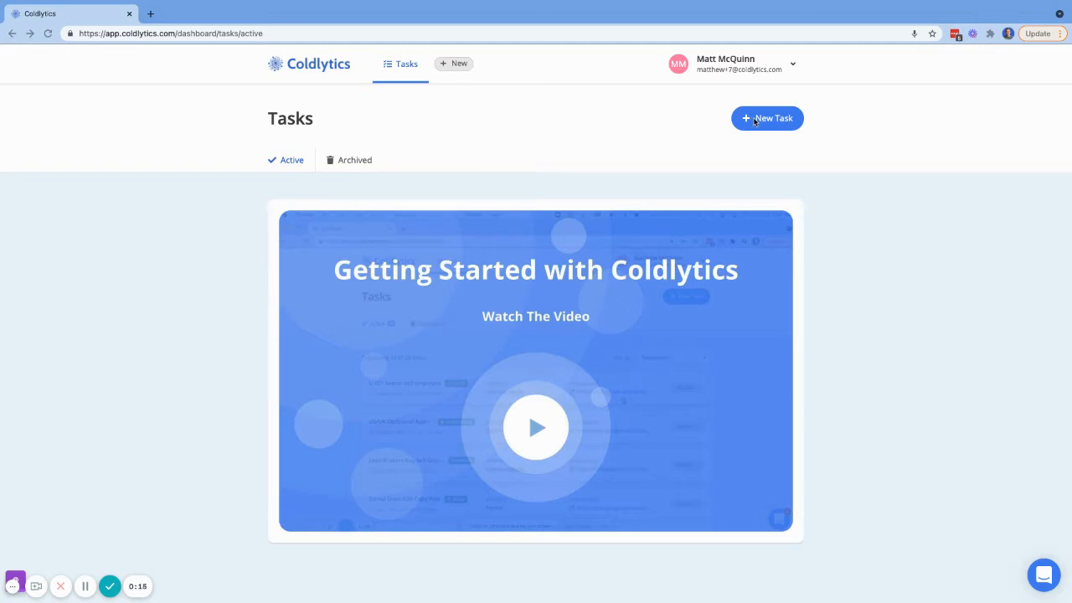
Review the account's credits, subscription plans, payment methods and integrations, and return to the task list
{"action": "left_click", "coordinate": [726, 66]}
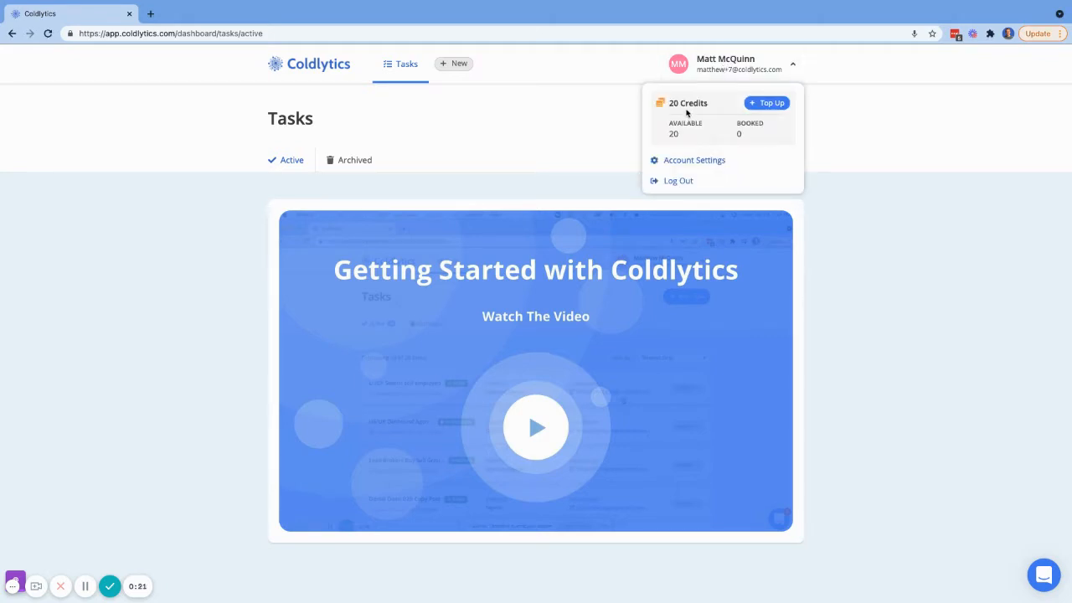
{"action": "left_click", "coordinate": [741, 165]}
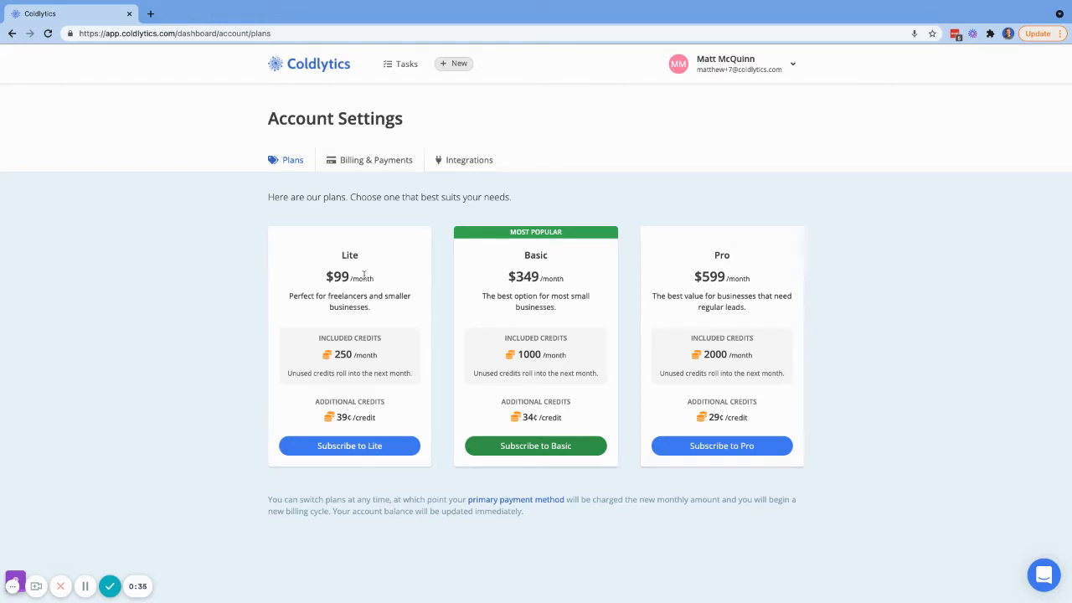
{"action": "left_click", "coordinate": [387, 168]}
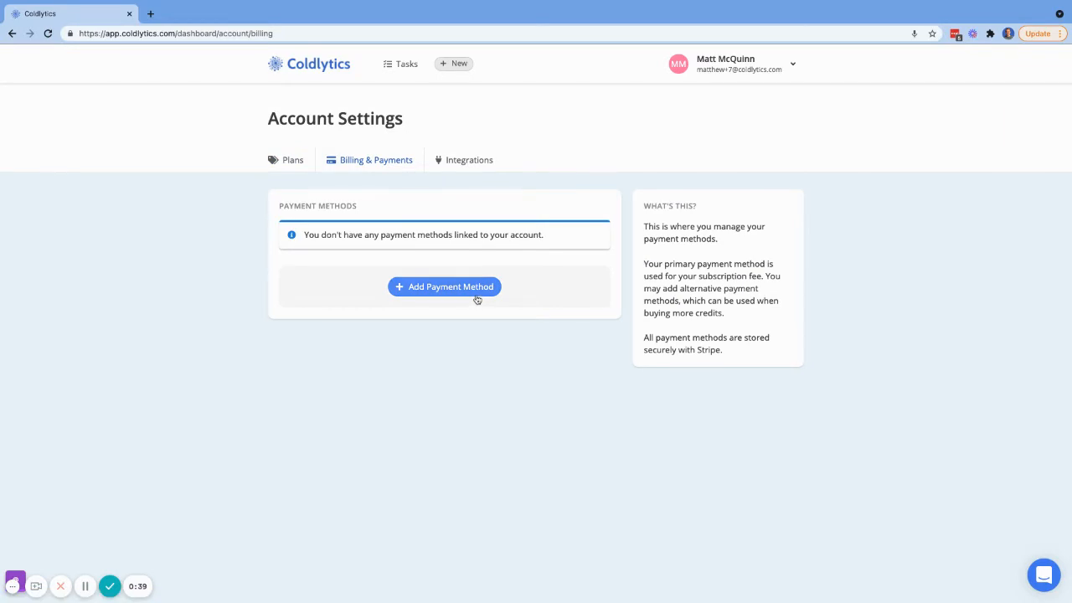
{"action": "left_click", "coordinate": [470, 165]}
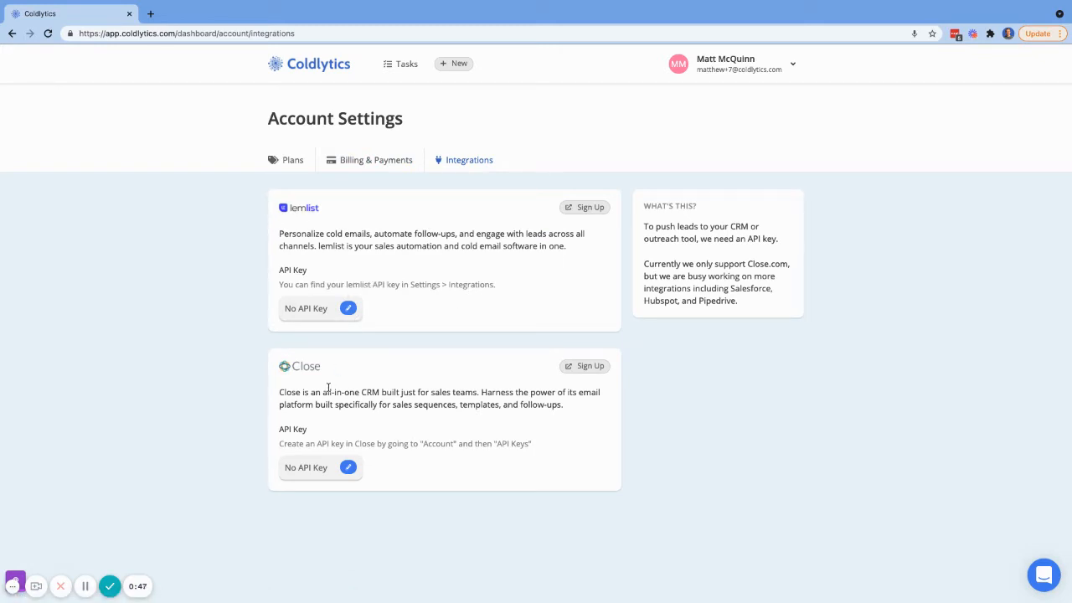
{"action": "left_click", "coordinate": [709, 83]}
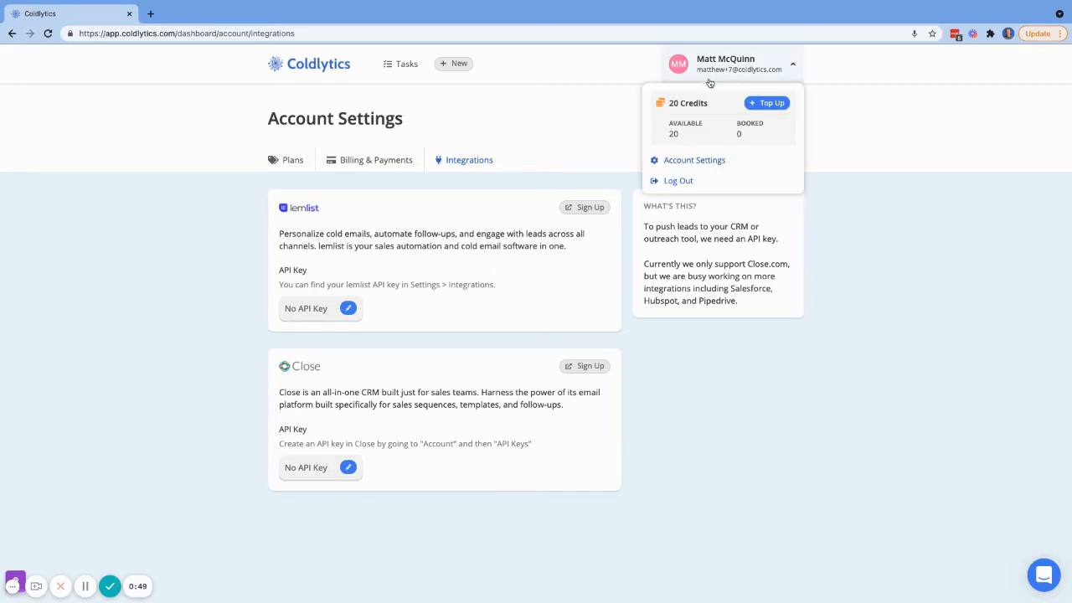
{"action": "left_click", "coordinate": [394, 58]}
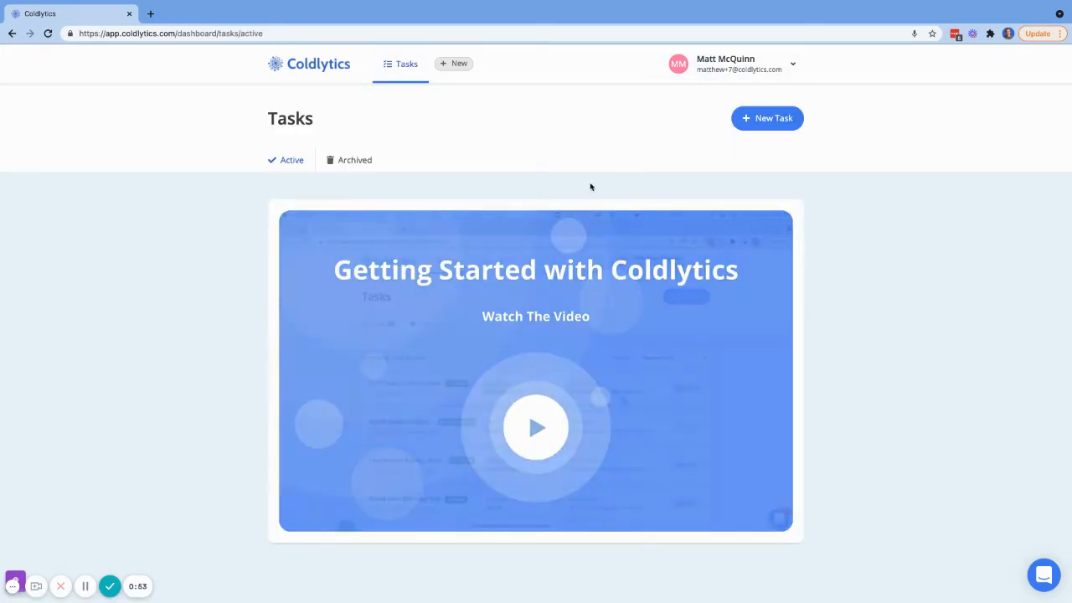
Start a new task and add United States as the target country in its ideal customer profile
{"action": "left_click", "coordinate": [790, 123]}
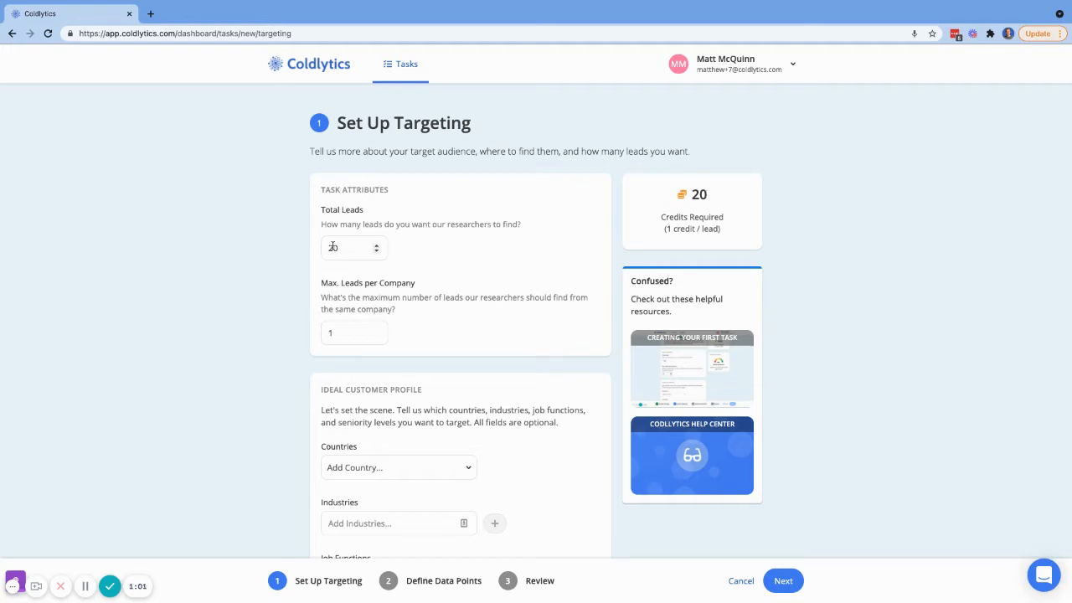
{"action": "scroll", "coordinate": [392, 335], "scroll_direction": "down", "scroll_amount": 1}
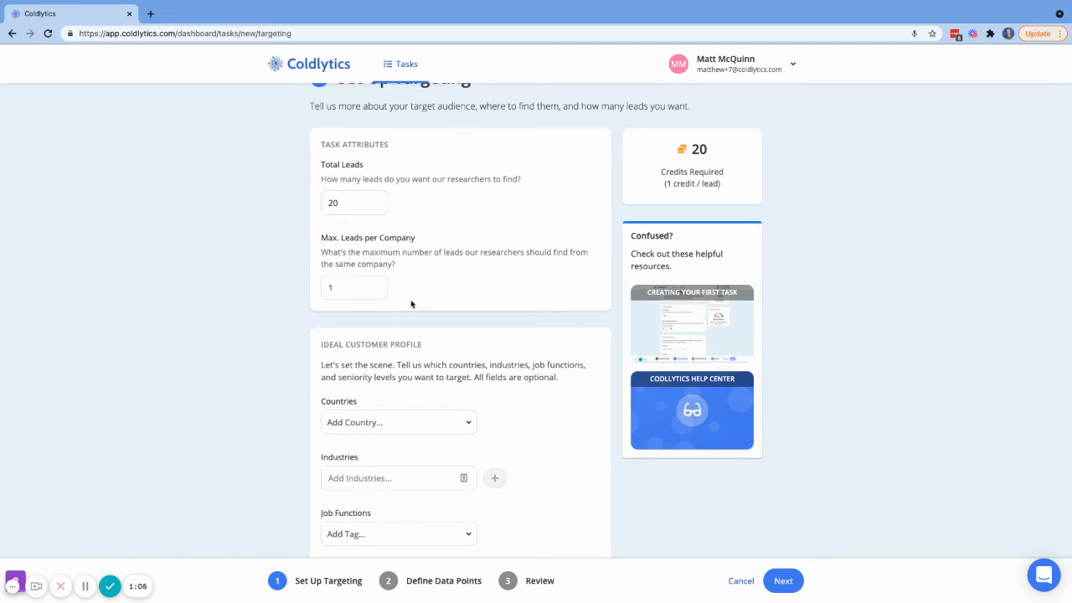
{"action": "scroll", "coordinate": [408, 385], "scroll_direction": "down", "scroll_amount": 2}
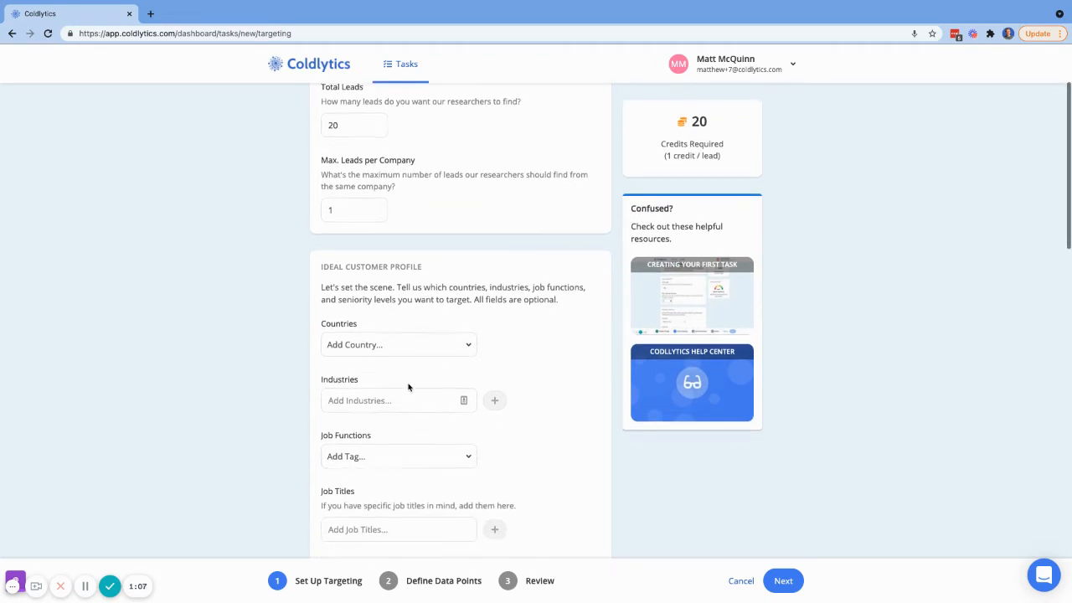
{"action": "left_click", "coordinate": [442, 352]}
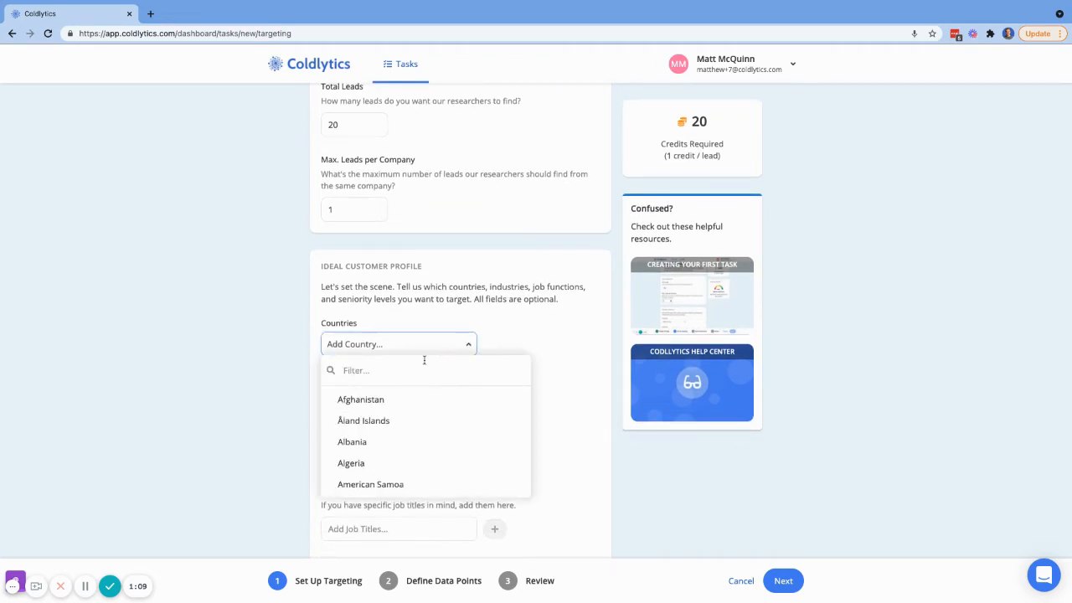
{"action": "type", "text": "united"}
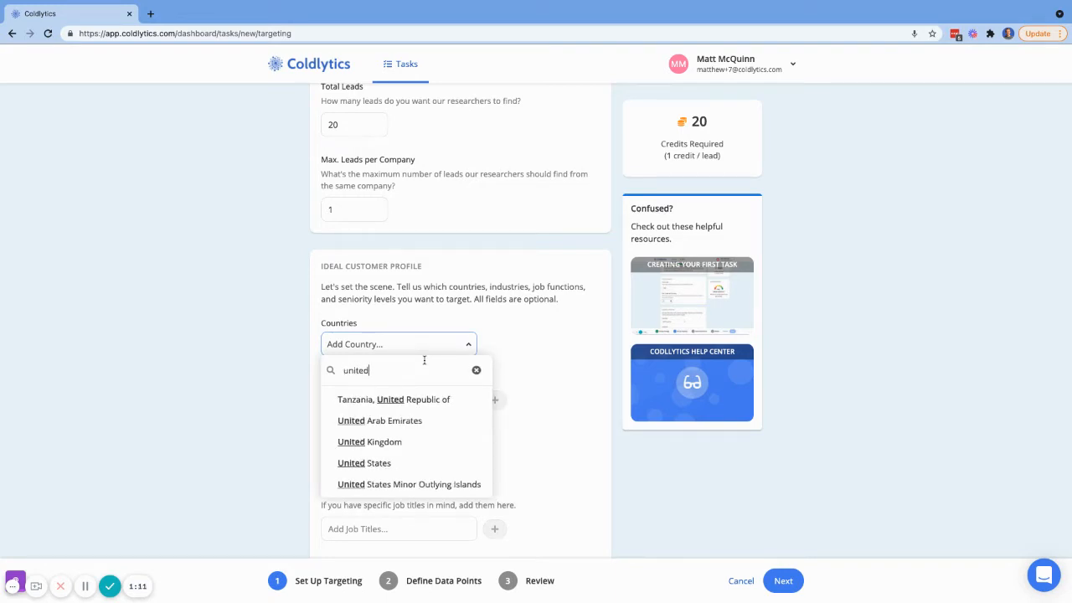
{"action": "left_click", "coordinate": [397, 469]}
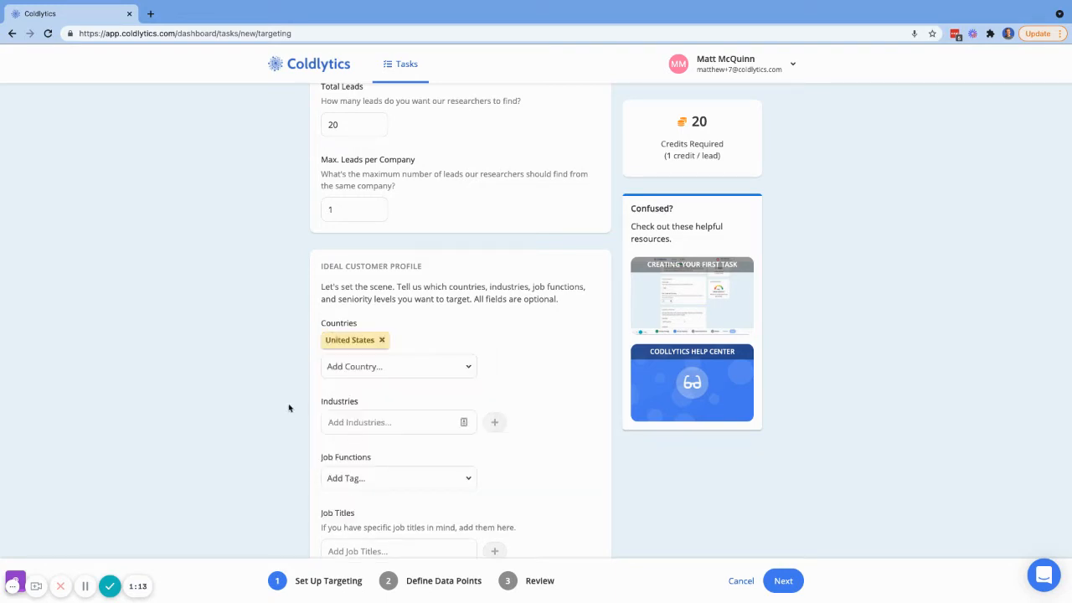
Add SEO, PPC and Agencies as the target industries in the ideal customer profile
{"action": "scroll", "coordinate": [289, 408], "scroll_direction": "down", "scroll_amount": 2}
{"action": "scroll", "coordinate": [289, 408], "scroll_direction": "down", "scroll_amount": 2}
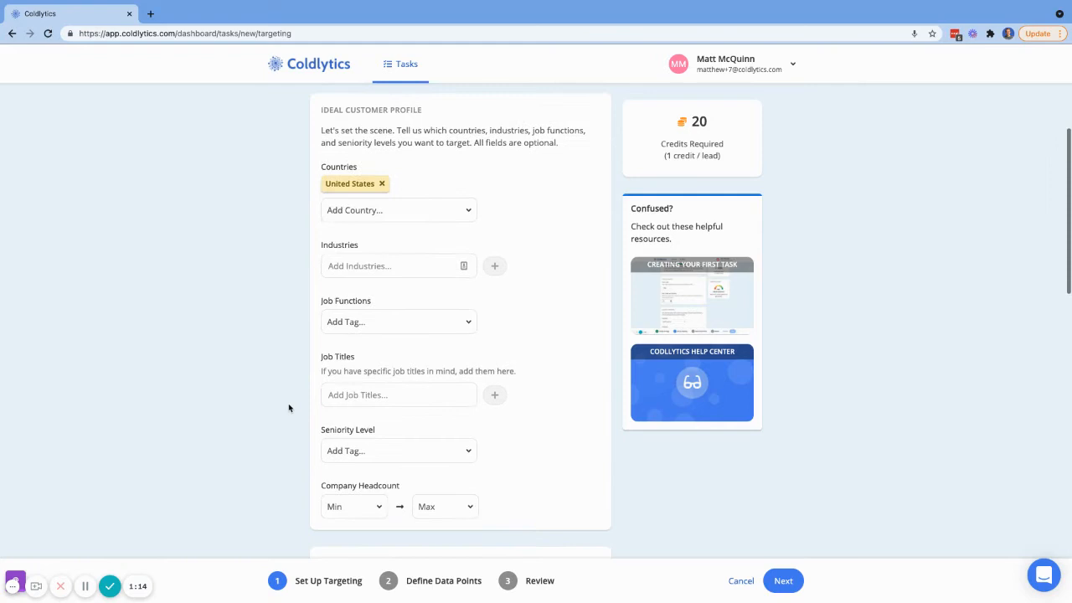
{"action": "left_click", "coordinate": [385, 264]}
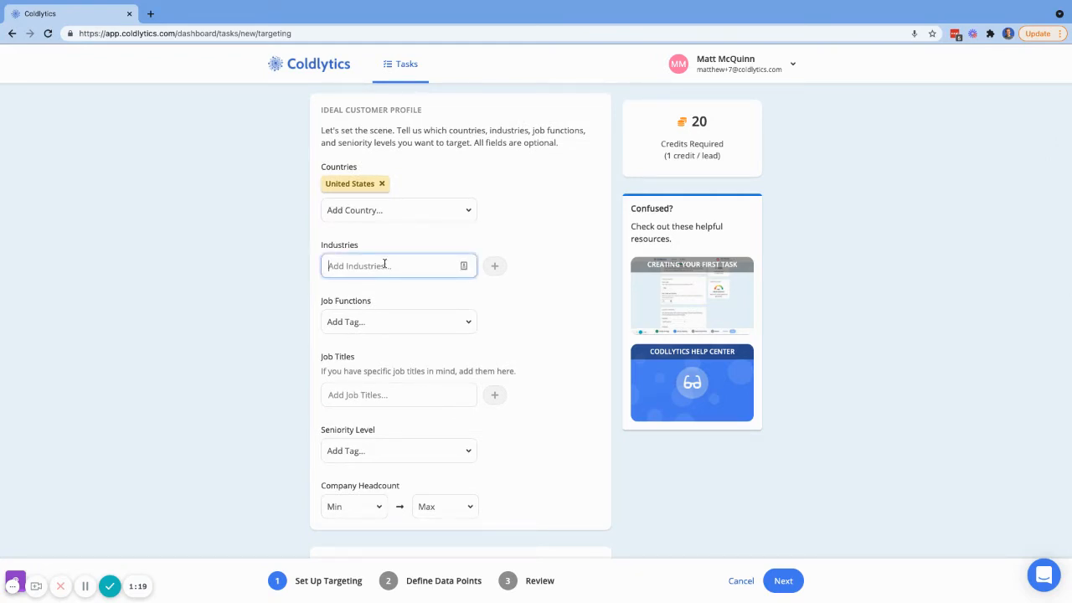
{"action": "type", "text": "SEO"}
{"action": "key", "text": "Return"}
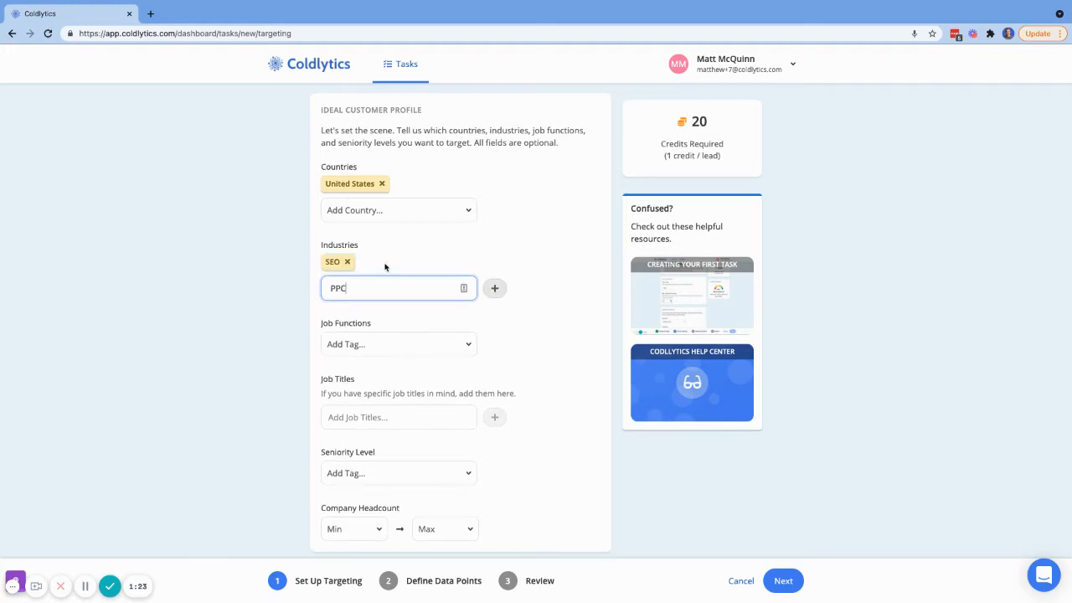
{"action": "type", "text": "PPC"}
{"action": "key", "text": "Return"}
{"action": "type", "text": "Agenc"}
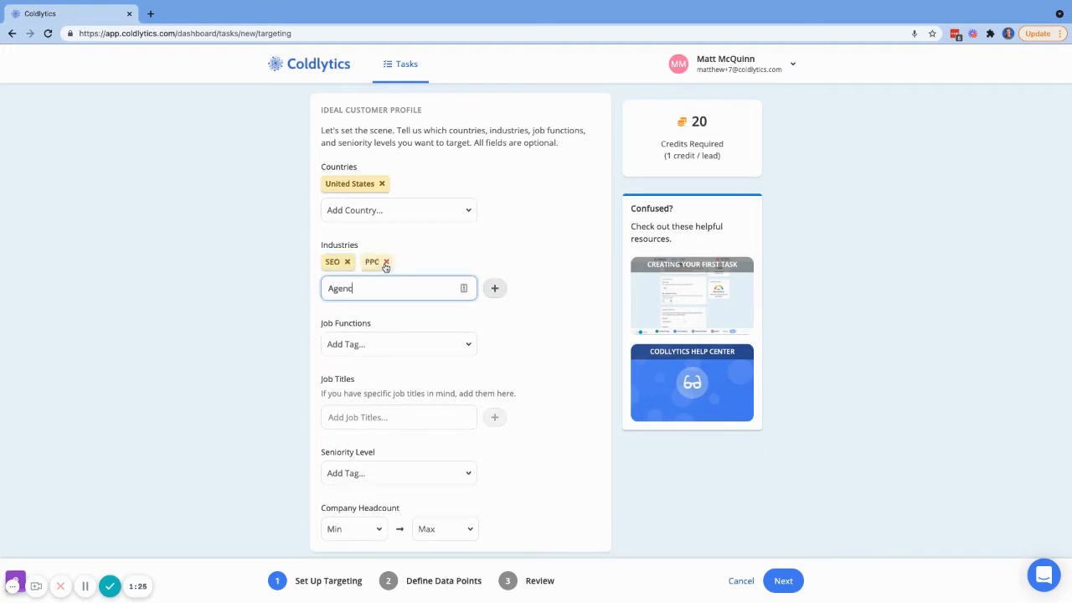
{"action": "type", "text": "ies"}
{"action": "key", "text": "Return"}
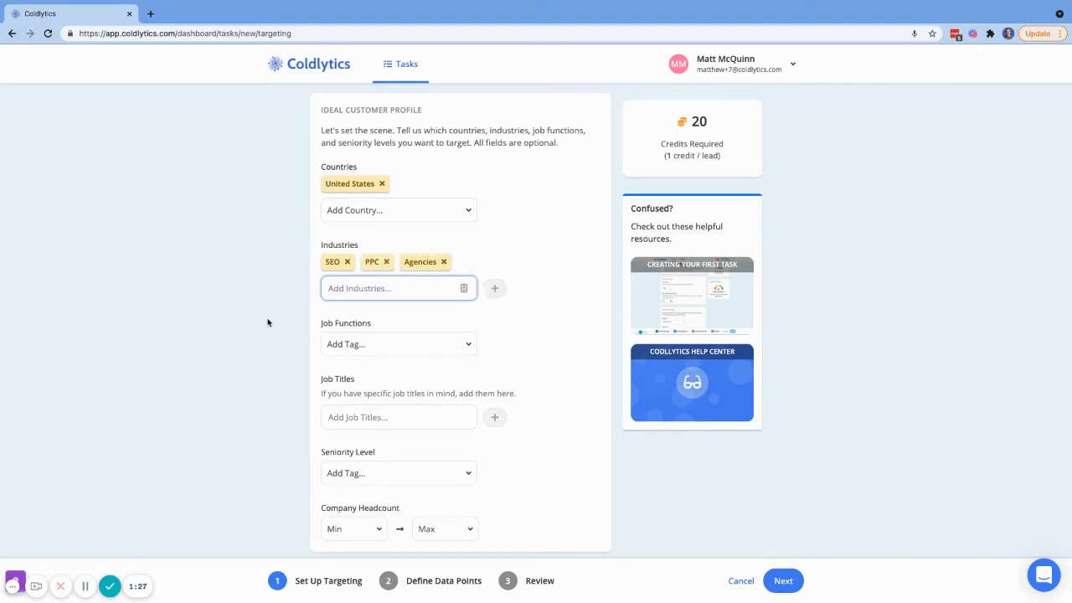
Add Owner, Founder and CEO as specific job titles in the ideal customer profile
{"action": "scroll", "coordinate": [268, 323], "scroll_direction": "down", "scroll_amount": 2}
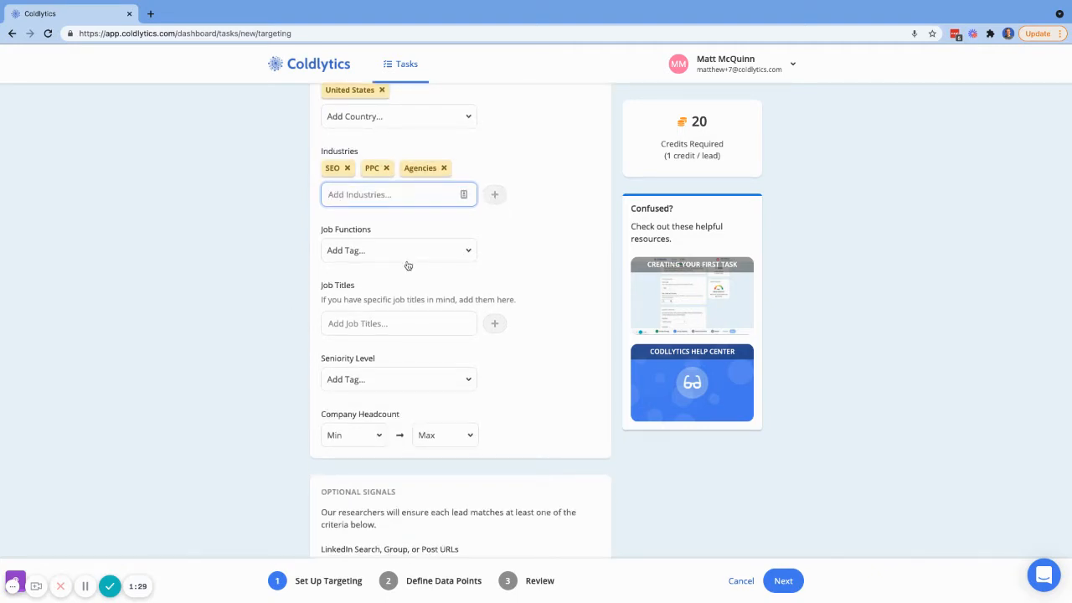
{"action": "left_click", "coordinate": [388, 331]}
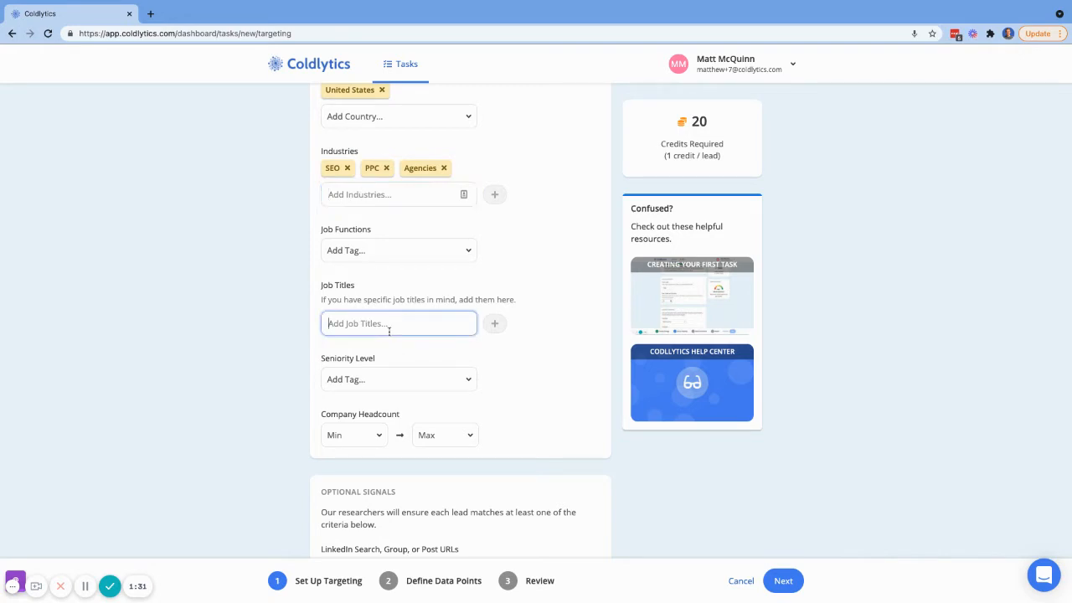
{"action": "type", "text": "Owner"}
{"action": "key", "text": "Return"}
{"action": "type", "text": "F"}
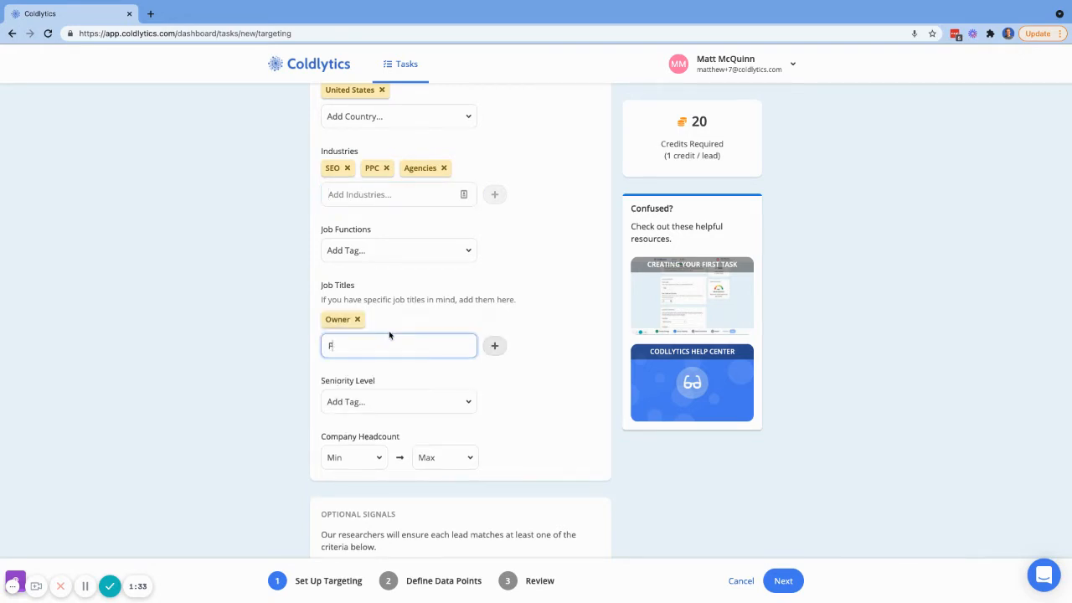
{"action": "type", "text": "ounder"}
{"action": "key", "text": "Return"}
{"action": "type", "text": "CEP"}
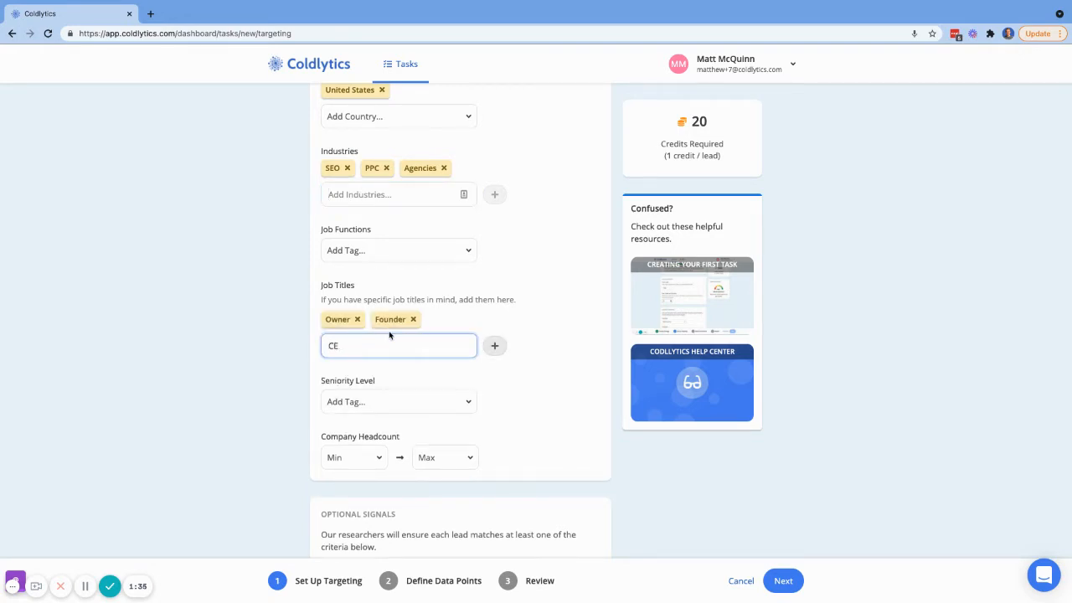
{"action": "key", "text": "Return"}
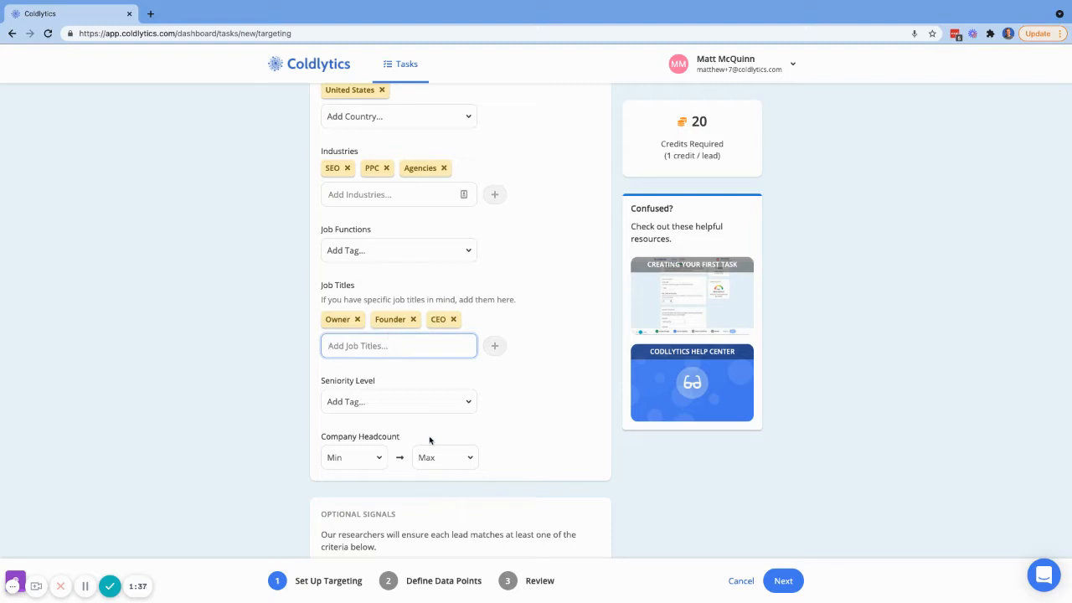
Add the seniority levels Owners/Founders and Directors & Executives to the ideal customer profile
{"action": "left_click", "coordinate": [419, 406]}
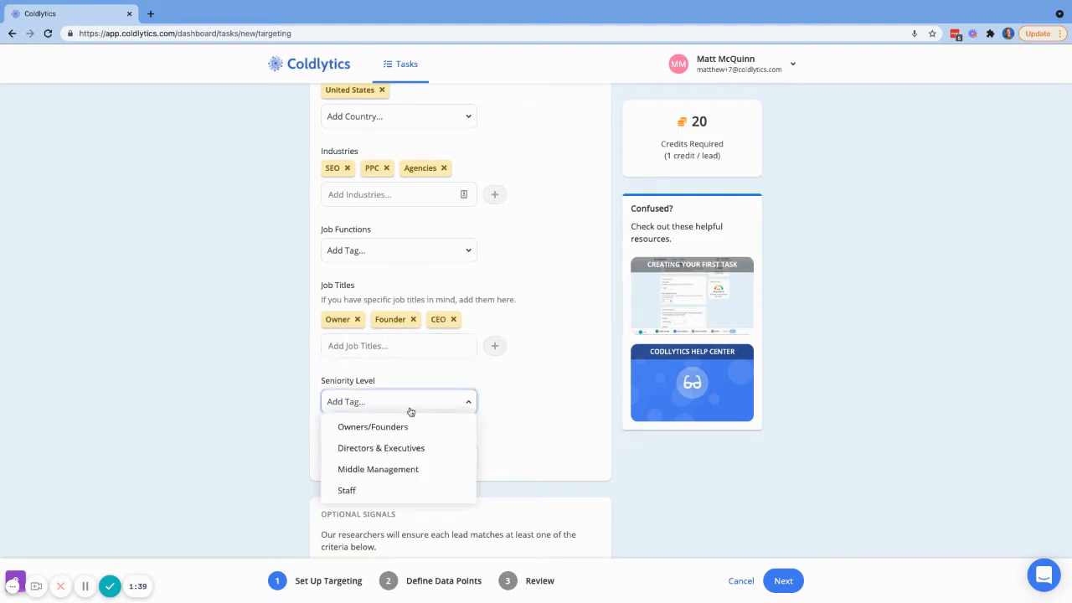
{"action": "left_click", "coordinate": [390, 428]}
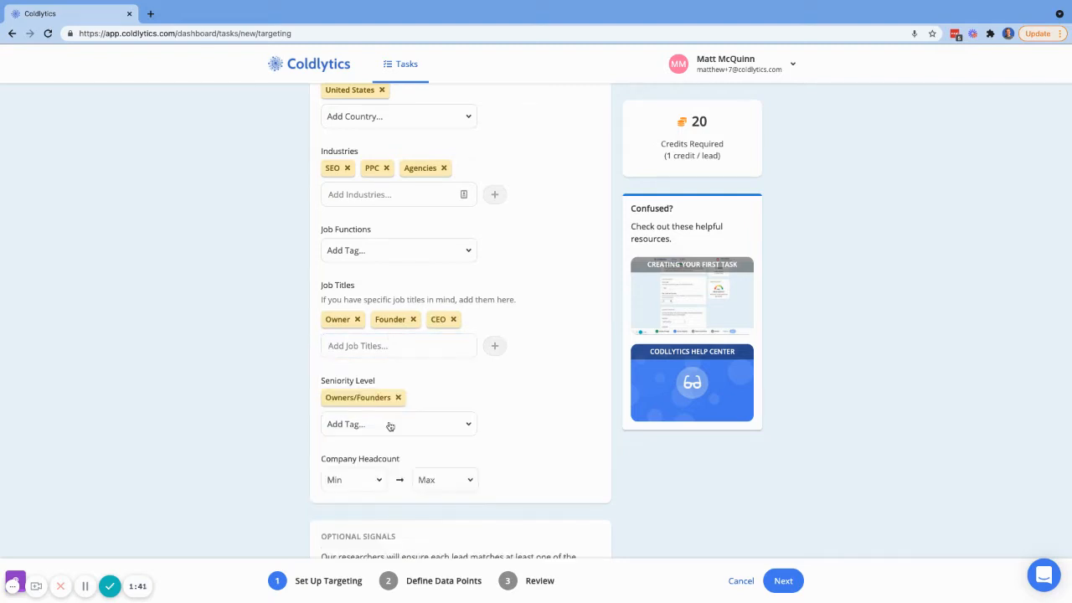
{"action": "left_click", "coordinate": [423, 432]}
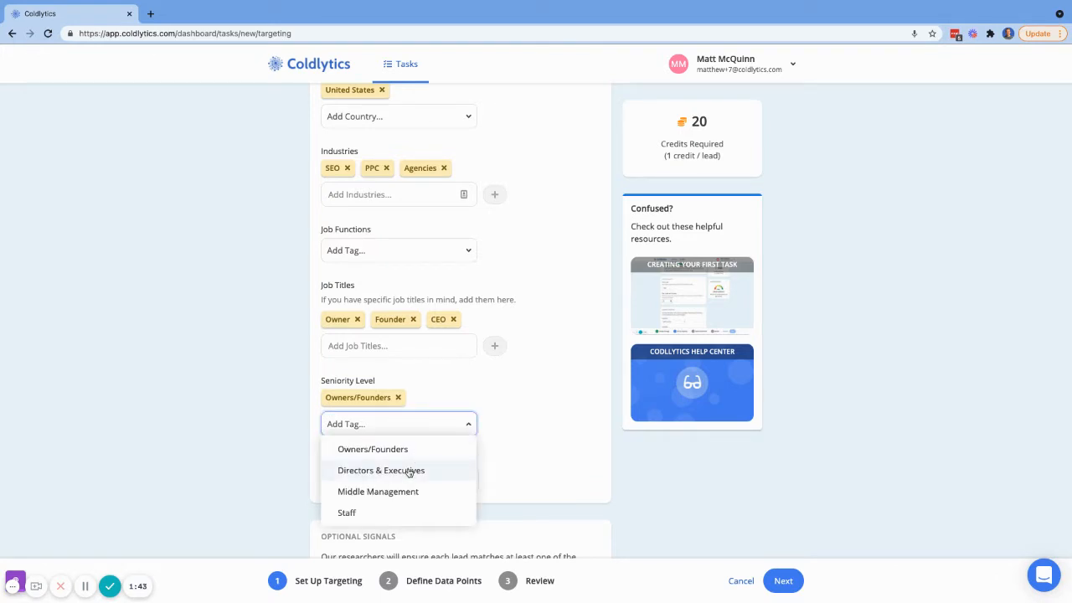
{"action": "left_click", "coordinate": [409, 472]}
Remove the Owner, Founder and CEO entries from the job titles
{"action": "left_click", "coordinate": [357, 319]}
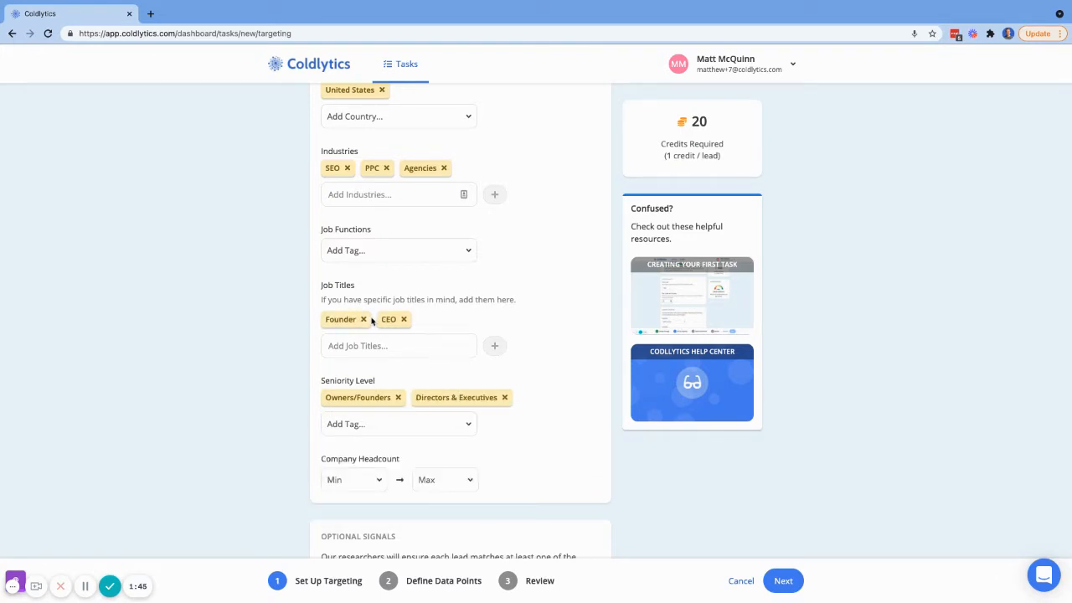
{"action": "left_click", "coordinate": [366, 320]}
{"action": "left_click", "coordinate": [347, 320]}
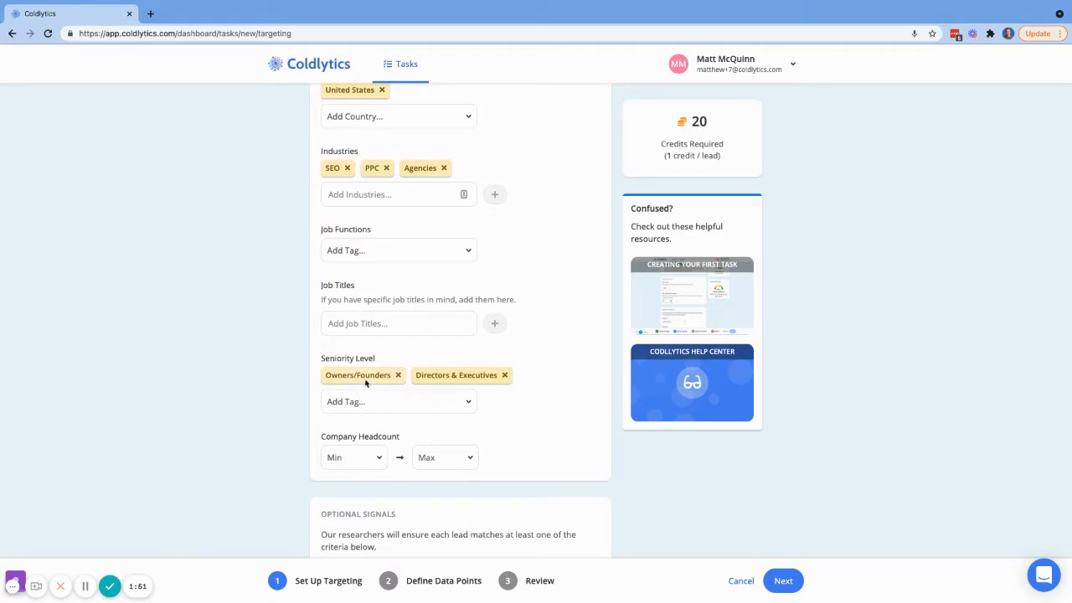
Examine the company headcount setting and the optional LinkedIn, Google News and Google Maps signals for filtering leads
{"action": "scroll", "coordinate": [431, 407], "scroll_direction": "down", "scroll_amount": 3}
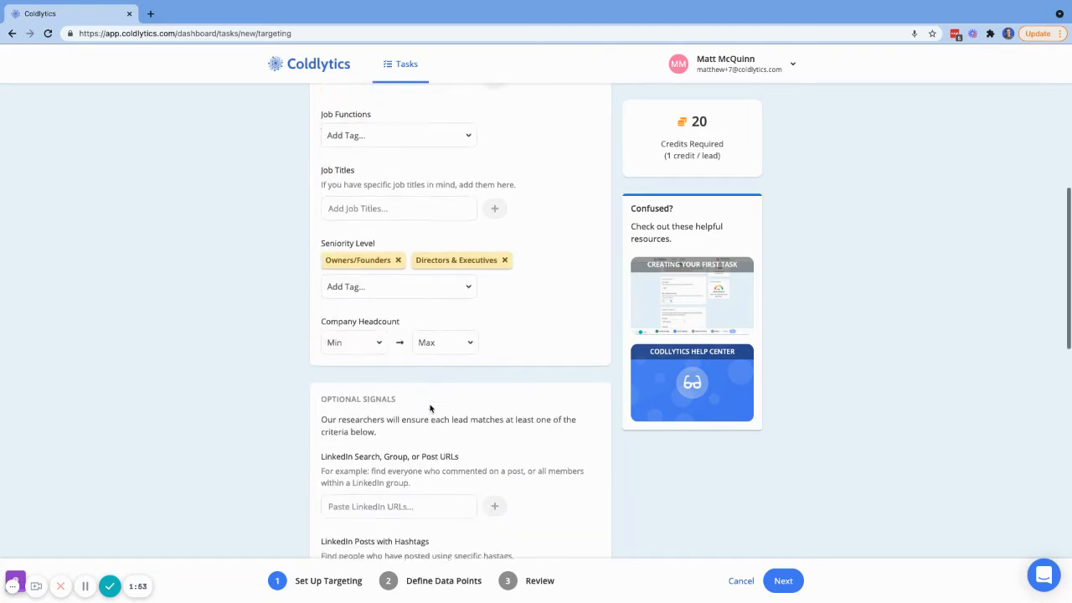
{"action": "scroll", "coordinate": [244, 413], "scroll_direction": "down", "scroll_amount": 2}
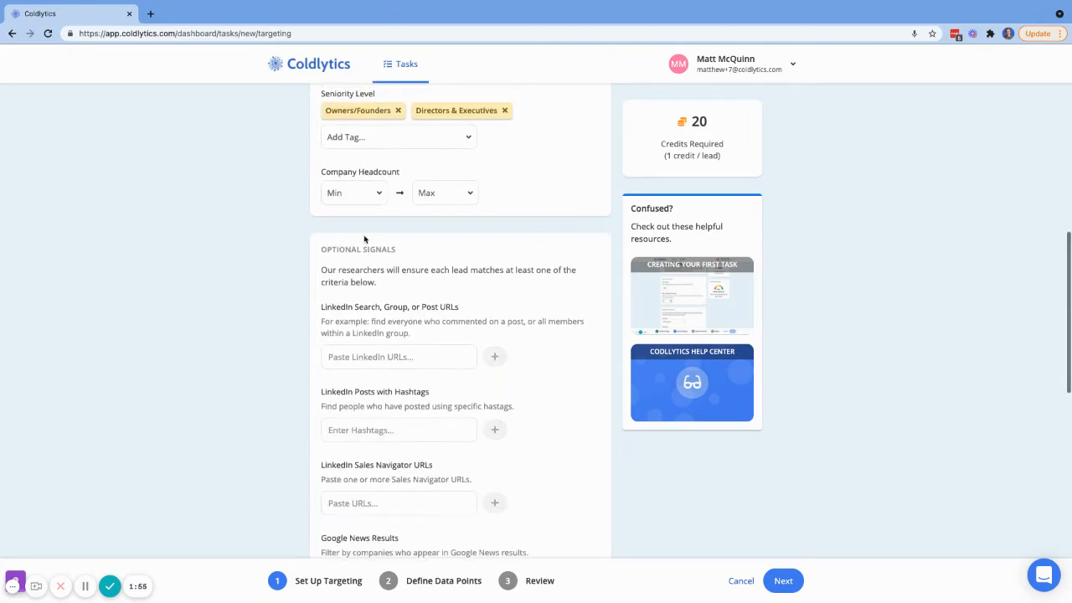
{"action": "scroll", "coordinate": [385, 406], "scroll_direction": "down", "scroll_amount": 2}
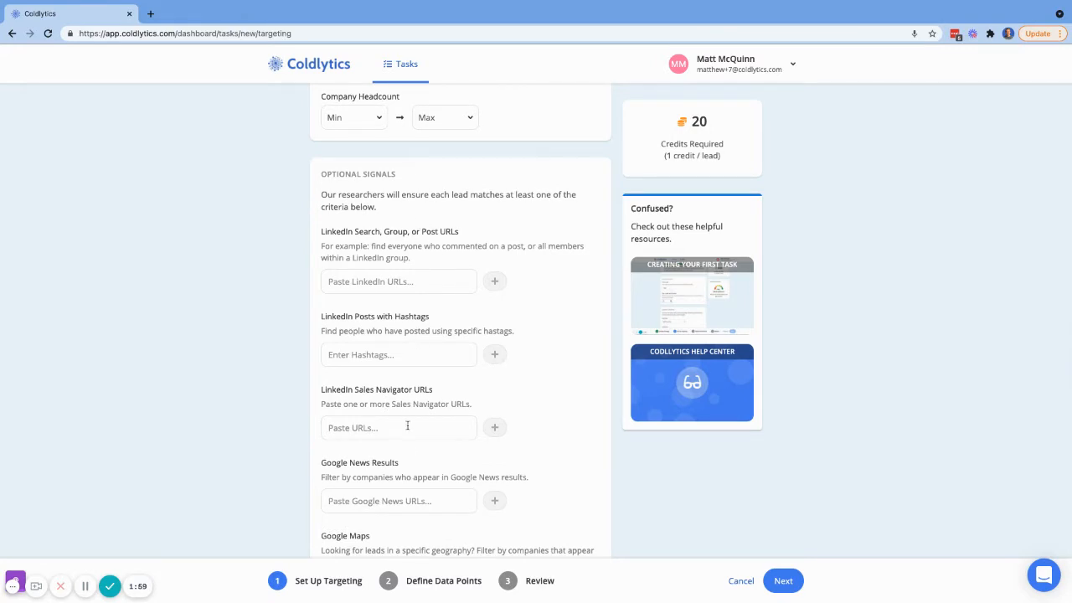
{"action": "scroll", "coordinate": [280, 352], "scroll_direction": "up", "scroll_amount": 4}
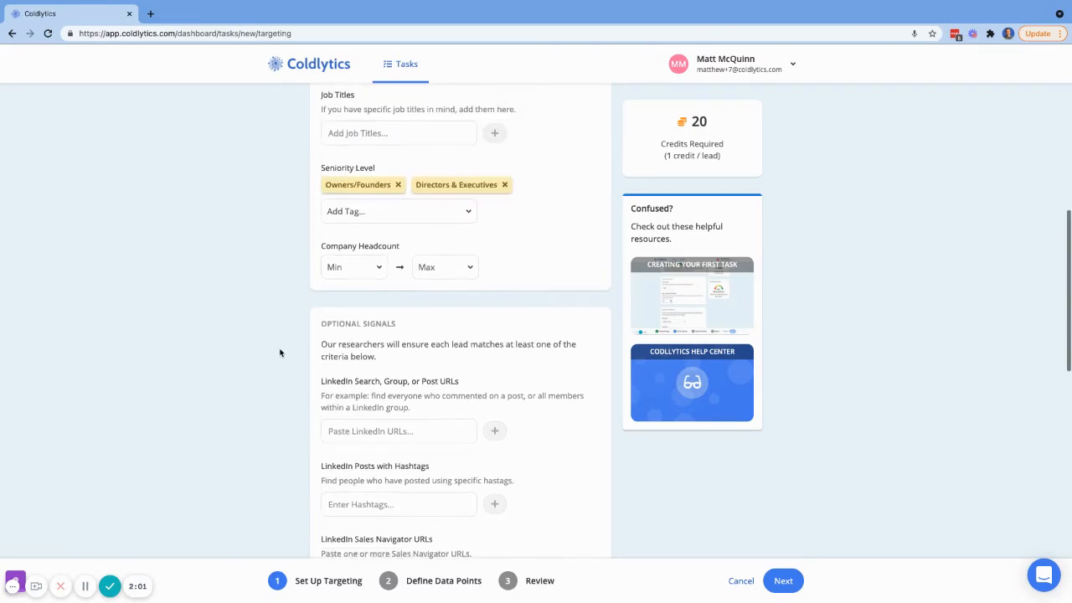
{"action": "scroll", "coordinate": [280, 352], "scroll_direction": "down", "scroll_amount": 4}
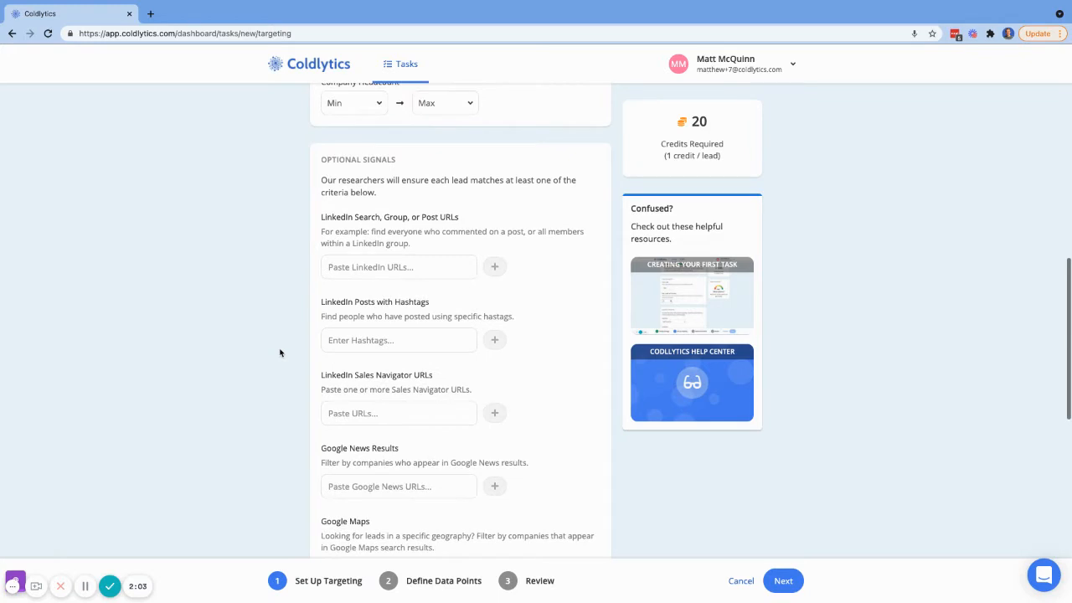
{"action": "scroll", "coordinate": [280, 352], "scroll_direction": "down", "scroll_amount": 1}
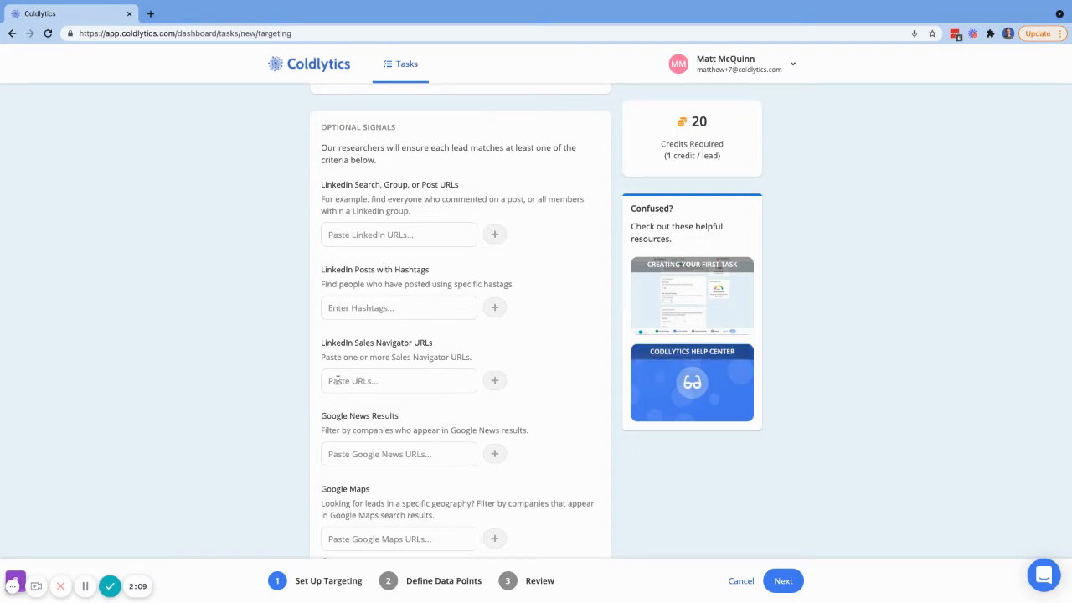
{"action": "scroll", "coordinate": [337, 381], "scroll_direction": "down", "scroll_amount": 2}
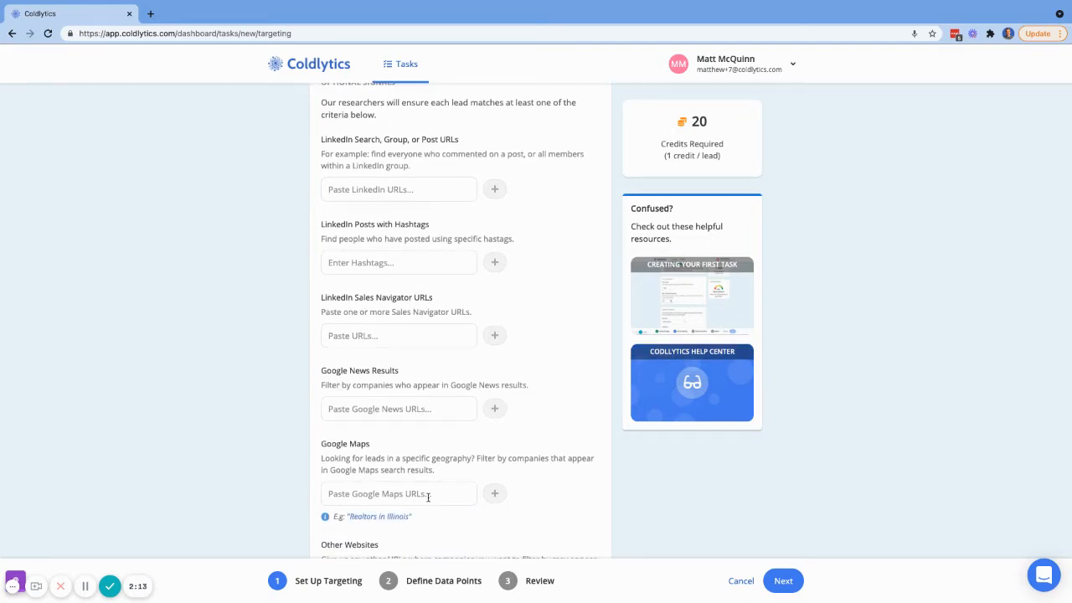
{"action": "scroll", "coordinate": [429, 497], "scroll_direction": "up", "scroll_amount": 1}
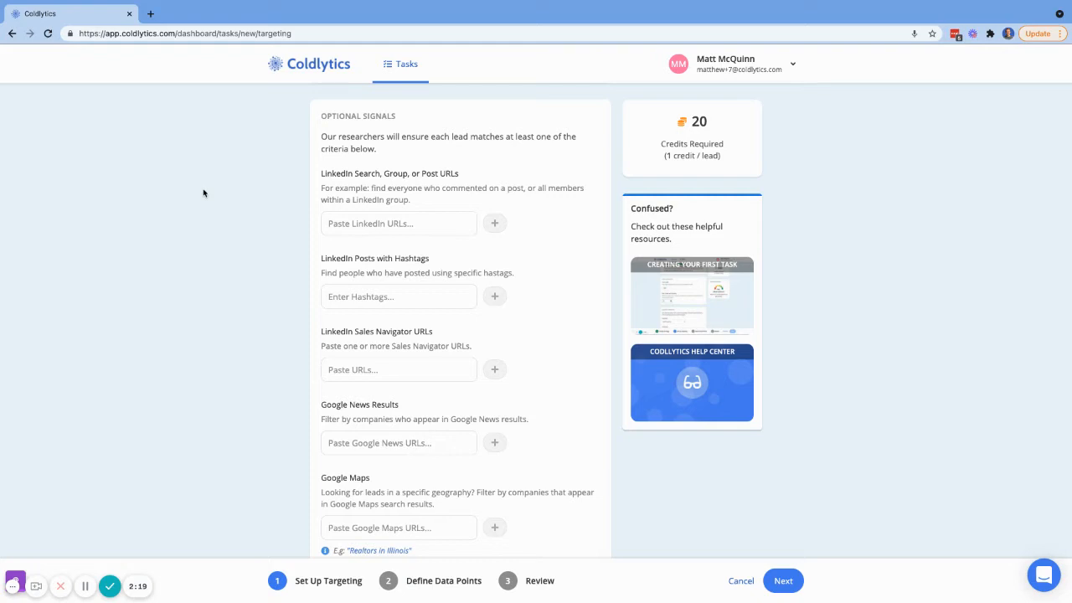
Switch to LinkedIn in a new browser tab and load its home feed
{"action": "left_click", "coordinate": [151, 13]}
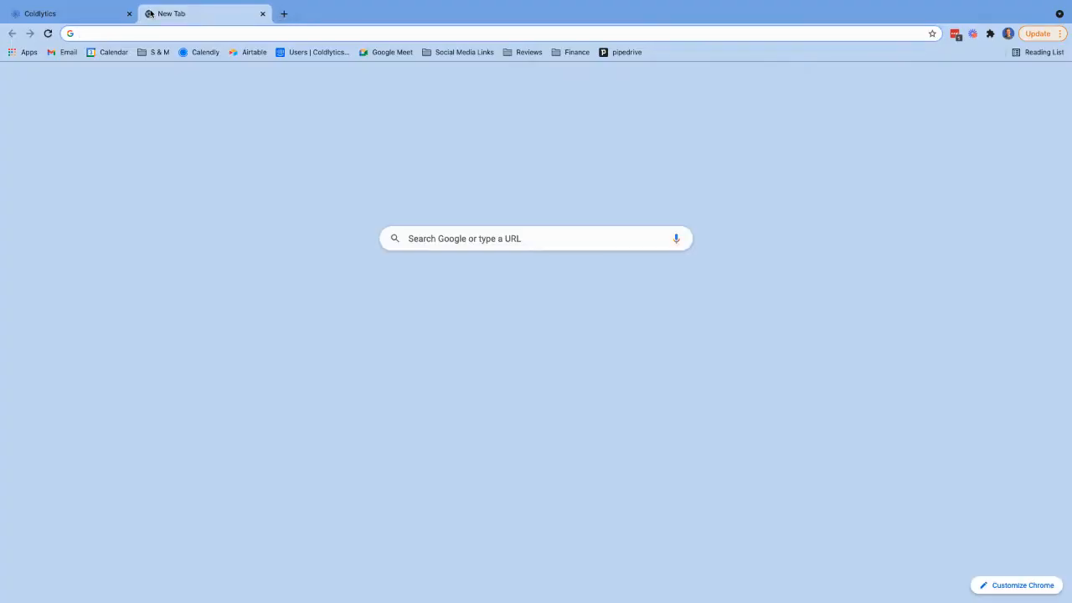
{"action": "type", "text": "line"}
{"action": "key", "text": "BackSpace"}
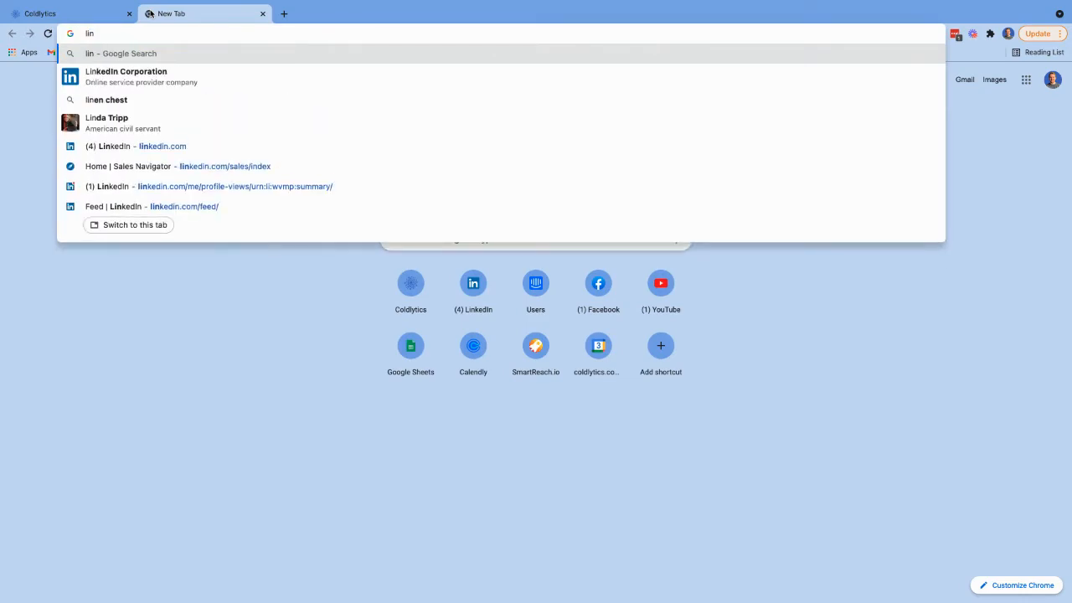
{"action": "type", "text": "ked"}
{"action": "key", "text": "Return"}
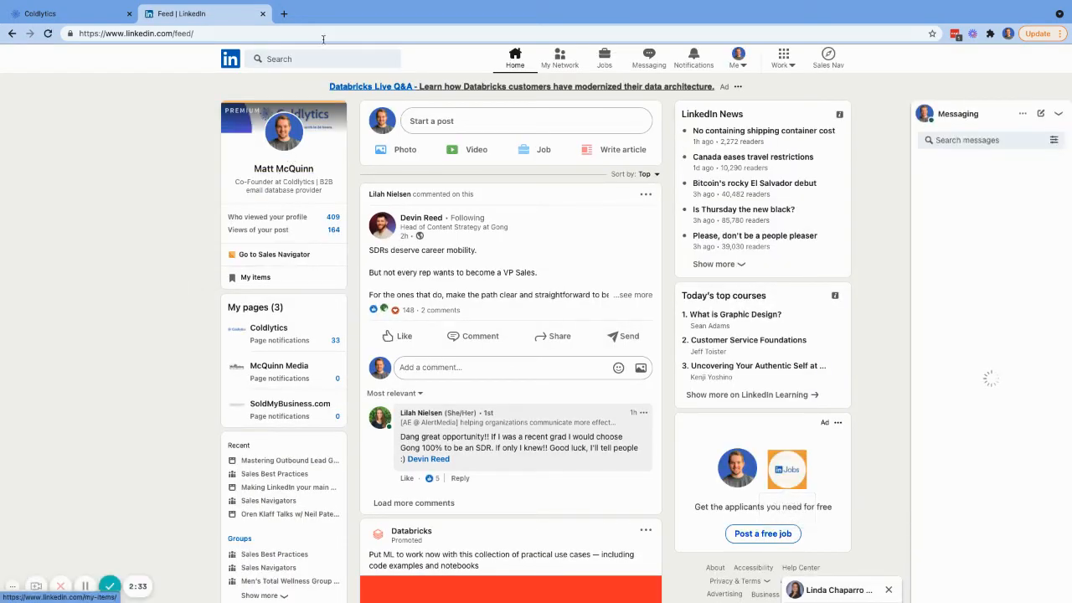
Search LinkedIn for "advertising strategies" and limit the results to posts
{"action": "left_click", "coordinate": [313, 58]}
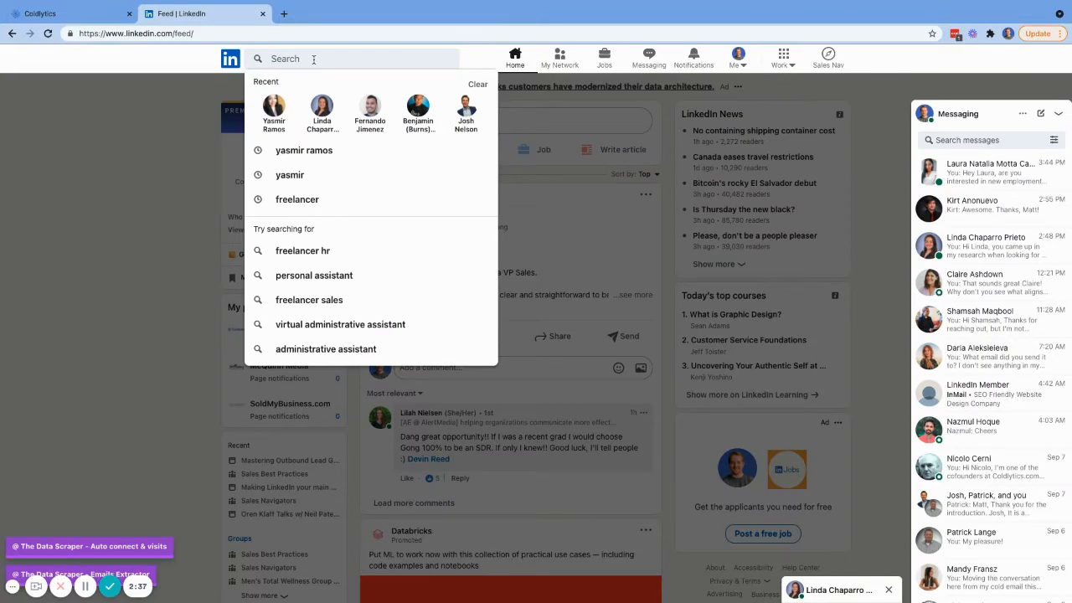
{"action": "type", "text": "advertising s"}
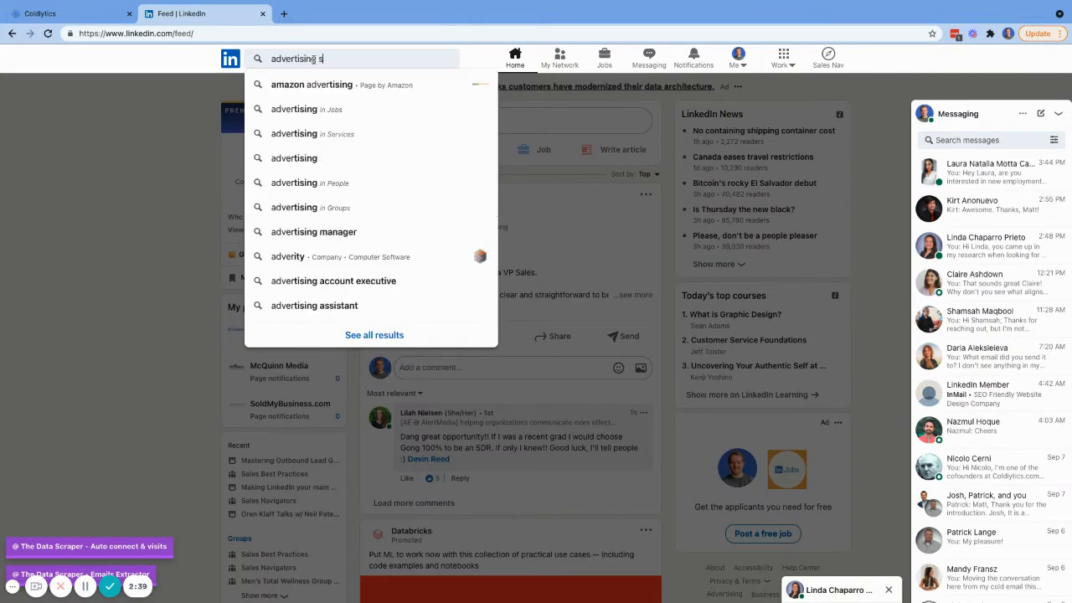
{"action": "type", "text": "trategies"}
{"action": "key", "text": "Return"}
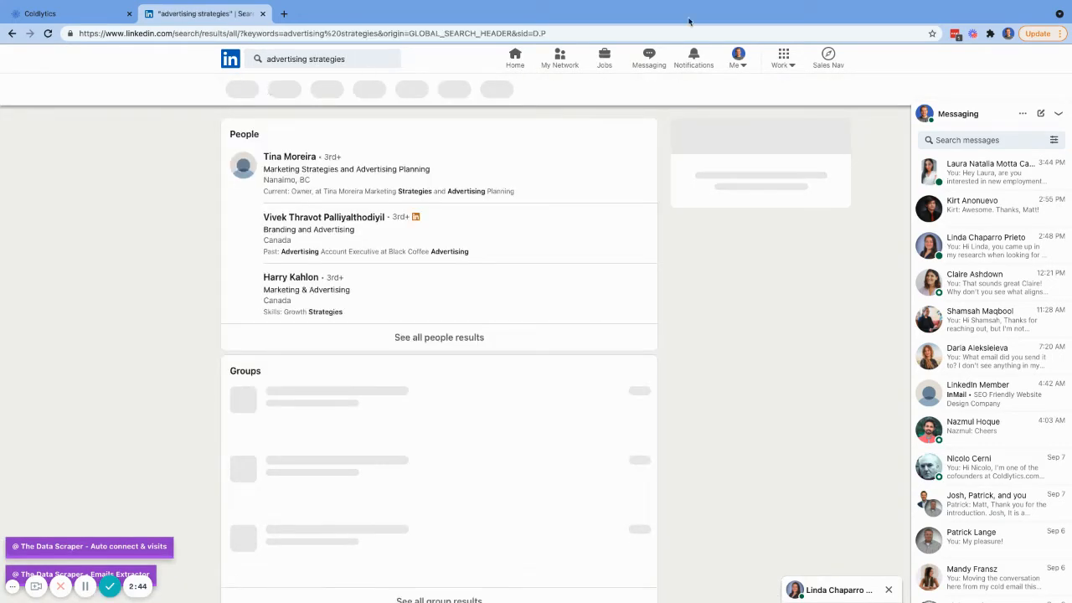
{"action": "left_click", "coordinate": [1059, 113]}
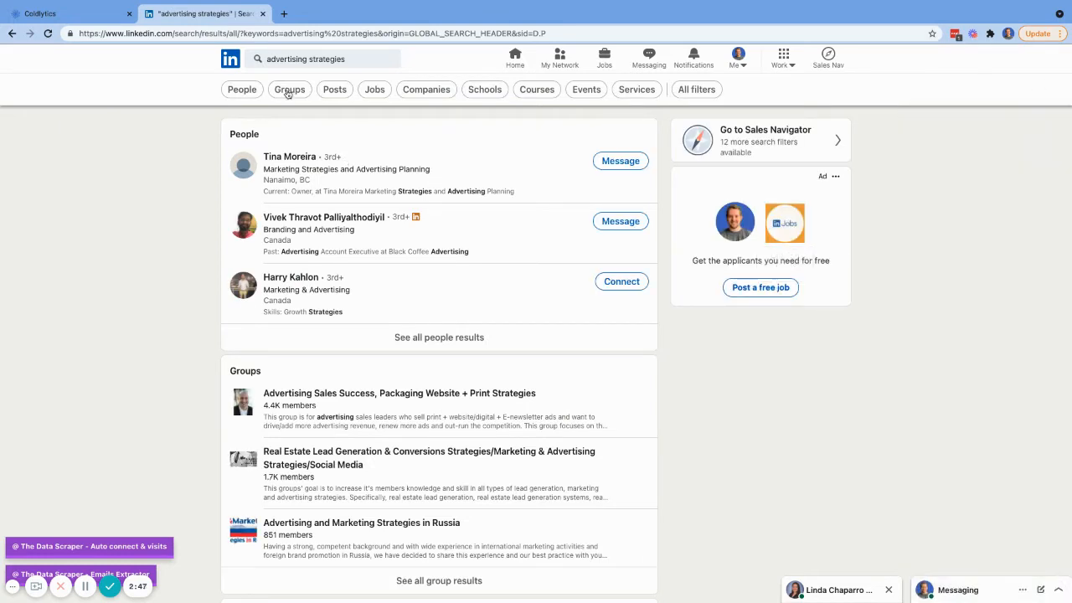
{"action": "left_click", "coordinate": [338, 90]}
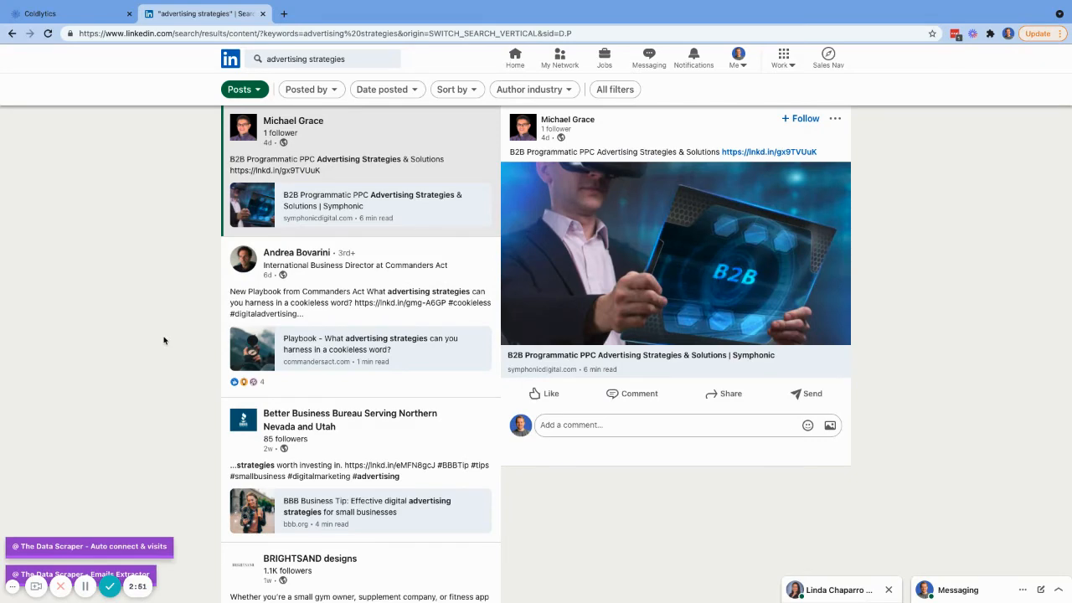
Look through the post results and open the "10 Orthopedic Marketing Strategies for 2021" post
{"action": "scroll", "coordinate": [164, 341], "scroll_direction": "down", "scroll_amount": 7}
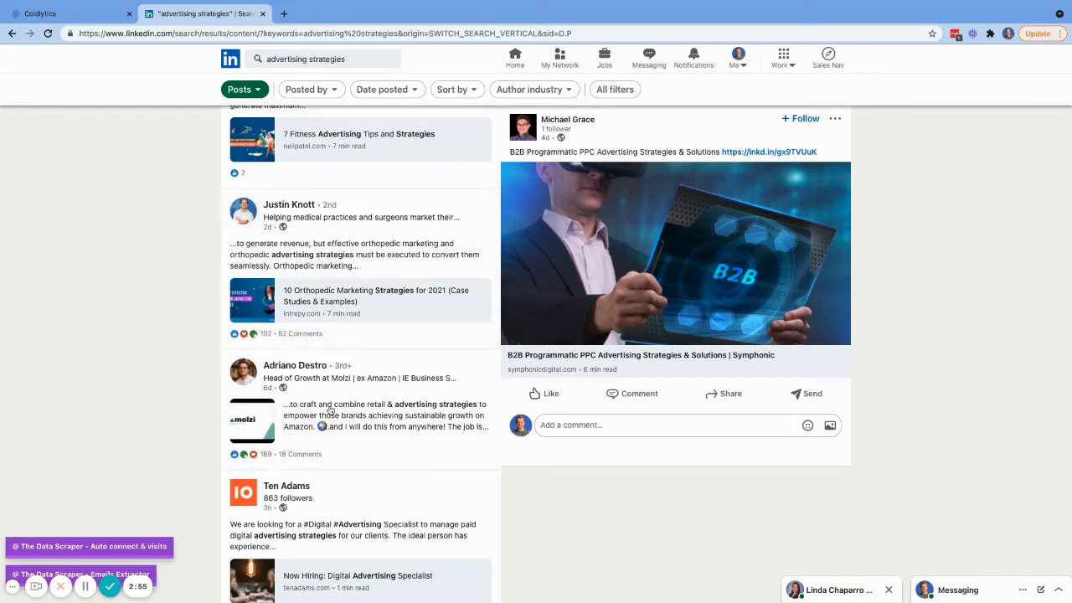
{"action": "scroll", "coordinate": [331, 410], "scroll_direction": "down", "scroll_amount": 7}
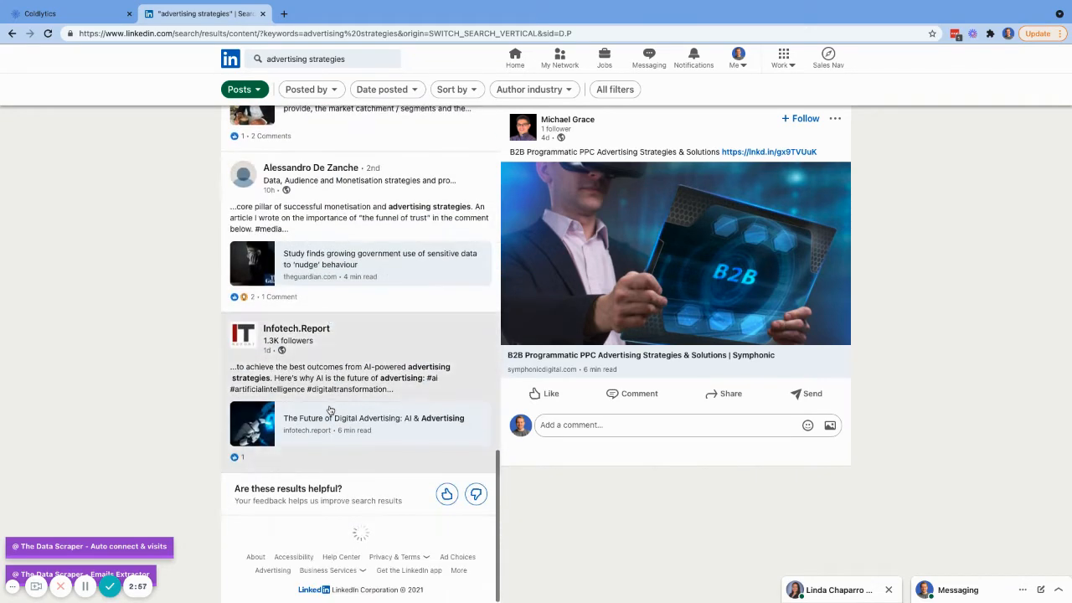
{"action": "scroll", "coordinate": [331, 410], "scroll_direction": "down", "scroll_amount": 5}
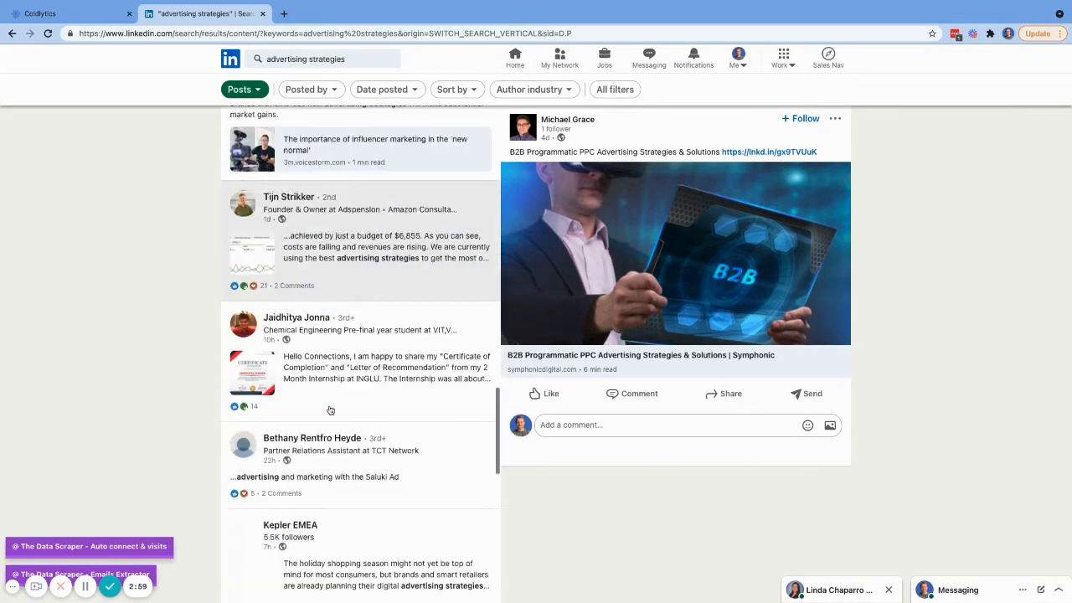
{"action": "scroll", "coordinate": [331, 411], "scroll_direction": "down", "scroll_amount": 4}
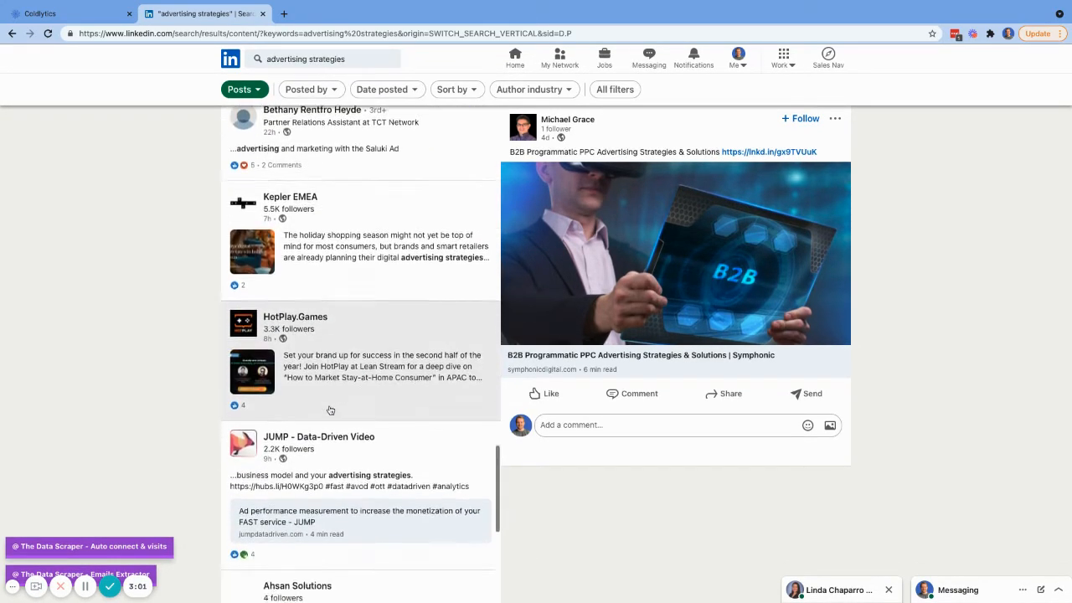
{"action": "scroll", "coordinate": [331, 411], "scroll_direction": "down", "scroll_amount": 5}
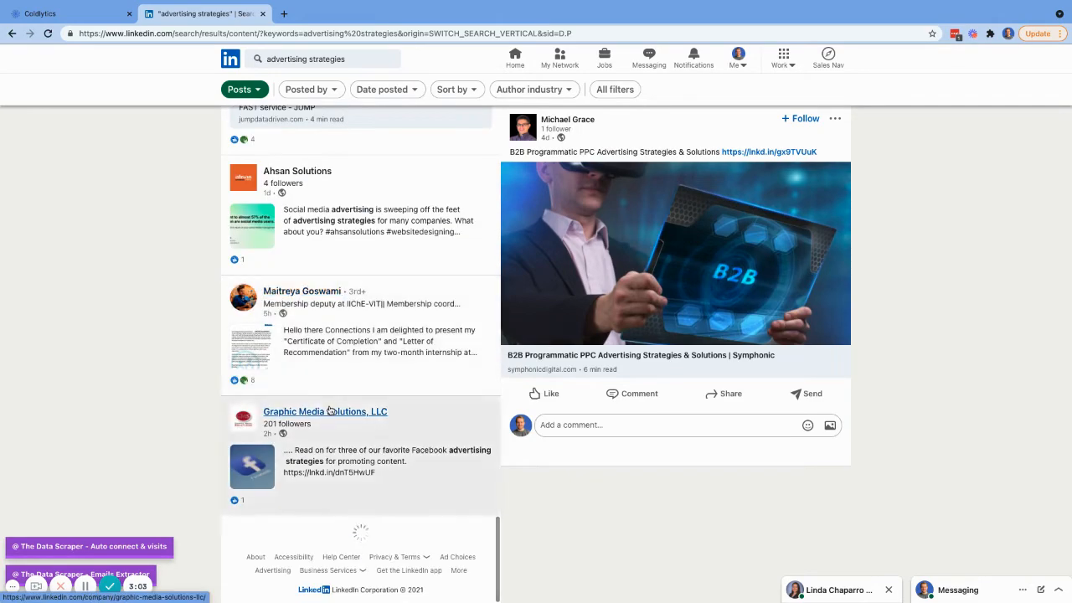
{"action": "scroll", "coordinate": [331, 410], "scroll_direction": "up", "scroll_amount": 10}
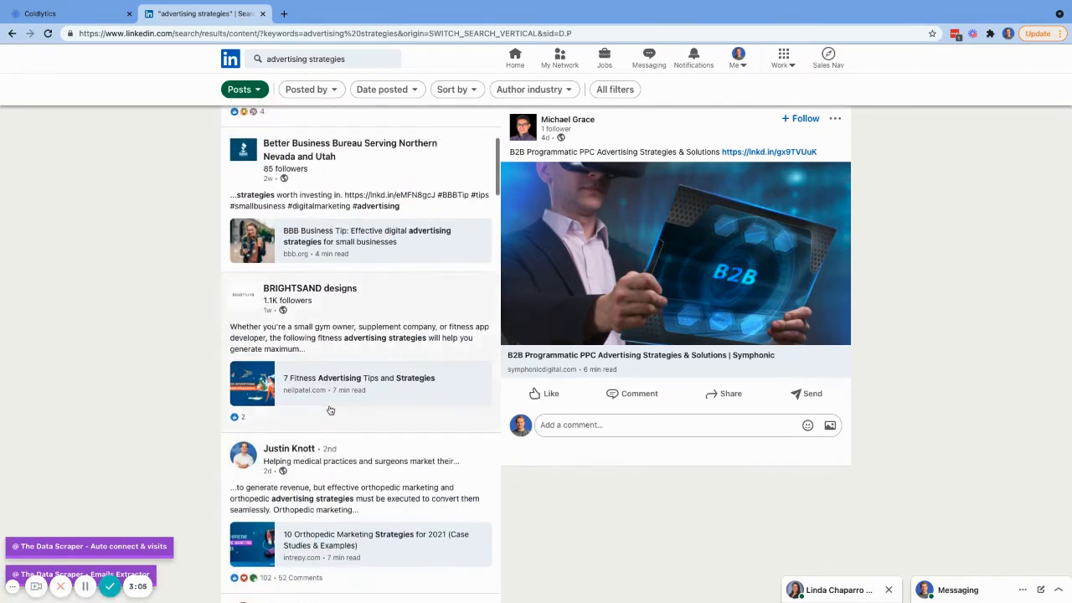
{"action": "scroll", "coordinate": [331, 410], "scroll_direction": "down", "scroll_amount": 1}
{"action": "left_click", "coordinate": [438, 398]}
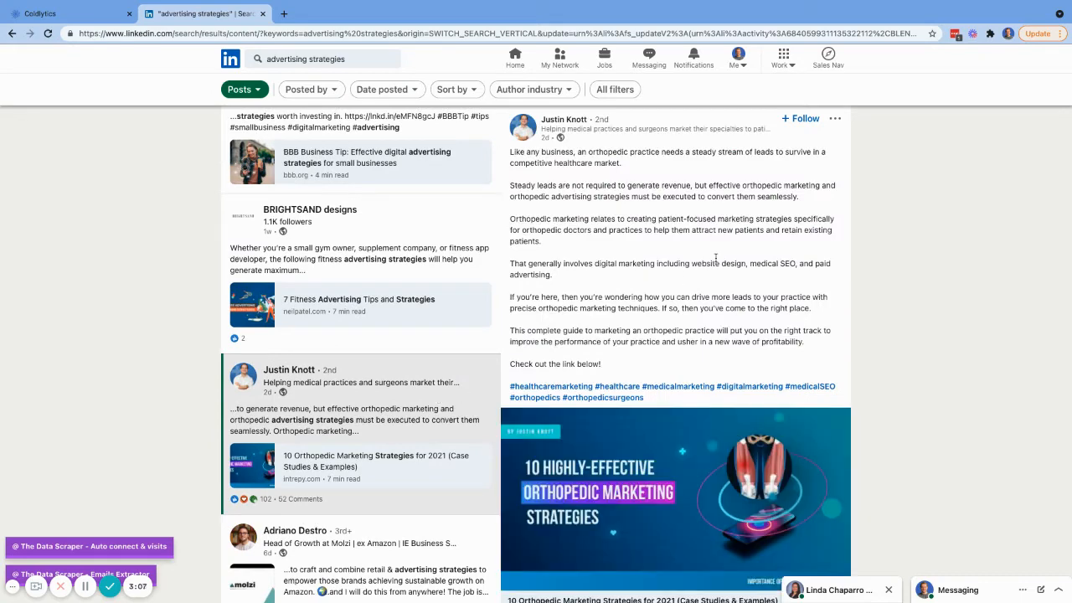
Check the orthopedic marketing post's content and reactions, and copy the link to the post
{"action": "scroll", "coordinate": [716, 258], "scroll_direction": "down", "scroll_amount": 2}
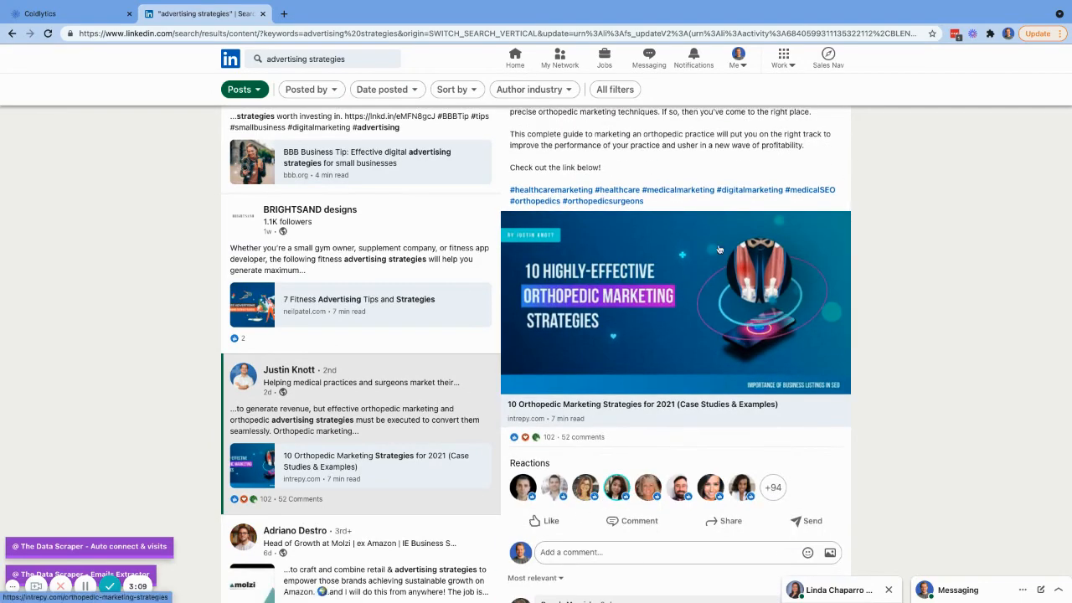
{"action": "scroll", "coordinate": [719, 251], "scroll_direction": "down", "scroll_amount": 2}
{"action": "scroll", "coordinate": [719, 249], "scroll_direction": "up", "scroll_amount": 4}
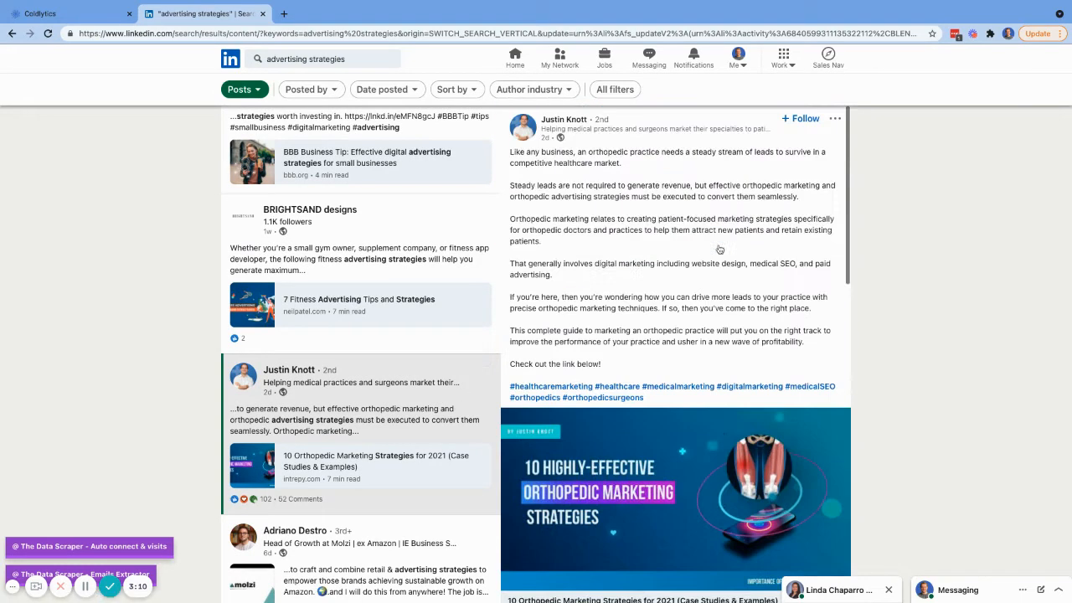
{"action": "left_click", "coordinate": [835, 120]}
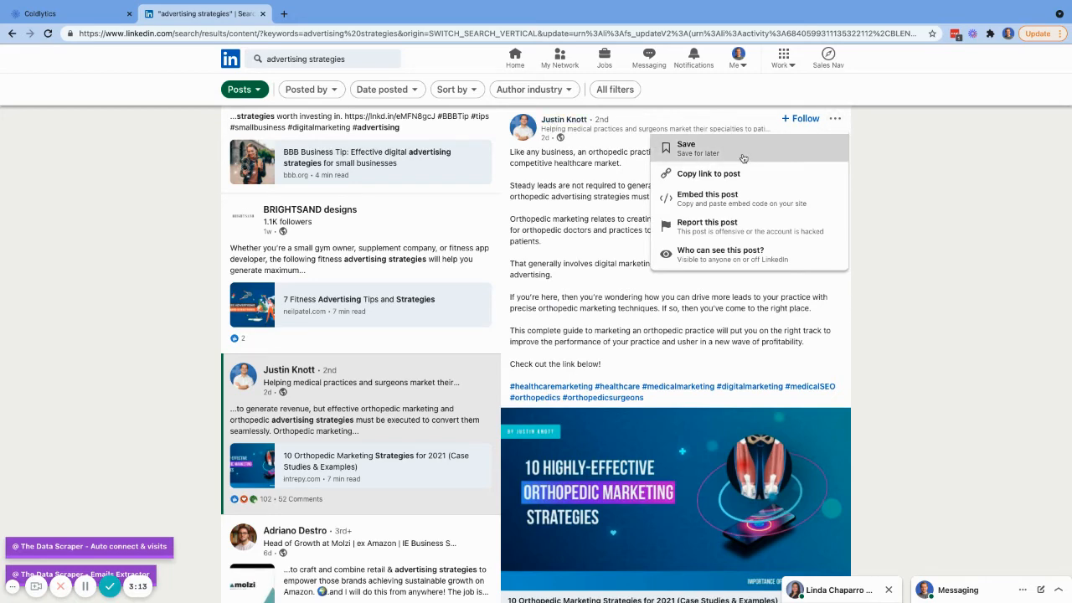
{"action": "left_click", "coordinate": [709, 173]}
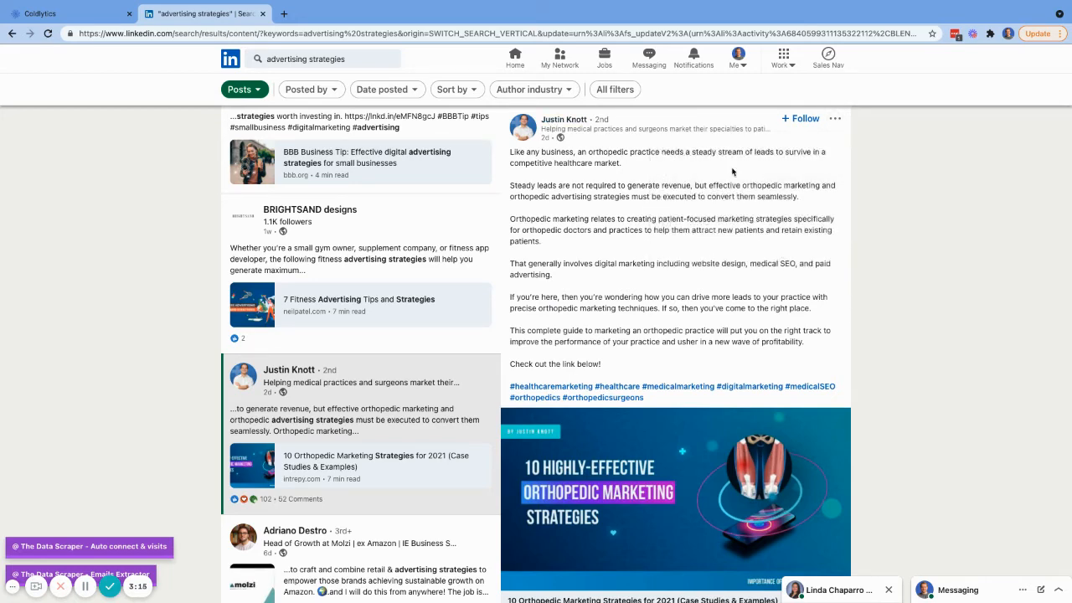
Return to Coldlytics and add the copied post link as a LinkedIn Search, Group, or Post URL signal
{"action": "left_click", "coordinate": [46, 17]}
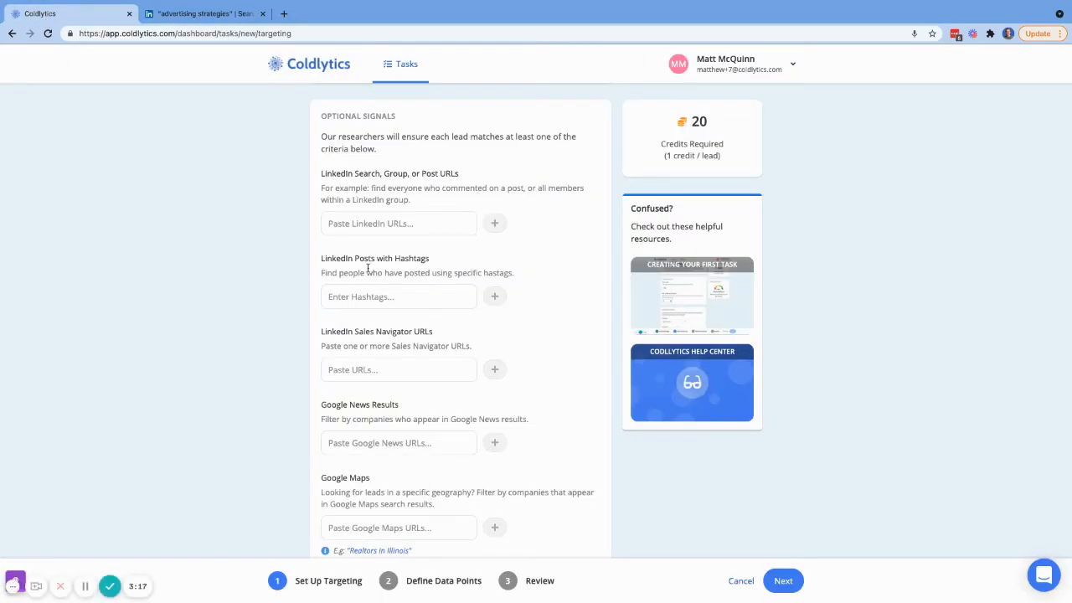
{"action": "left_click", "coordinate": [416, 227]}
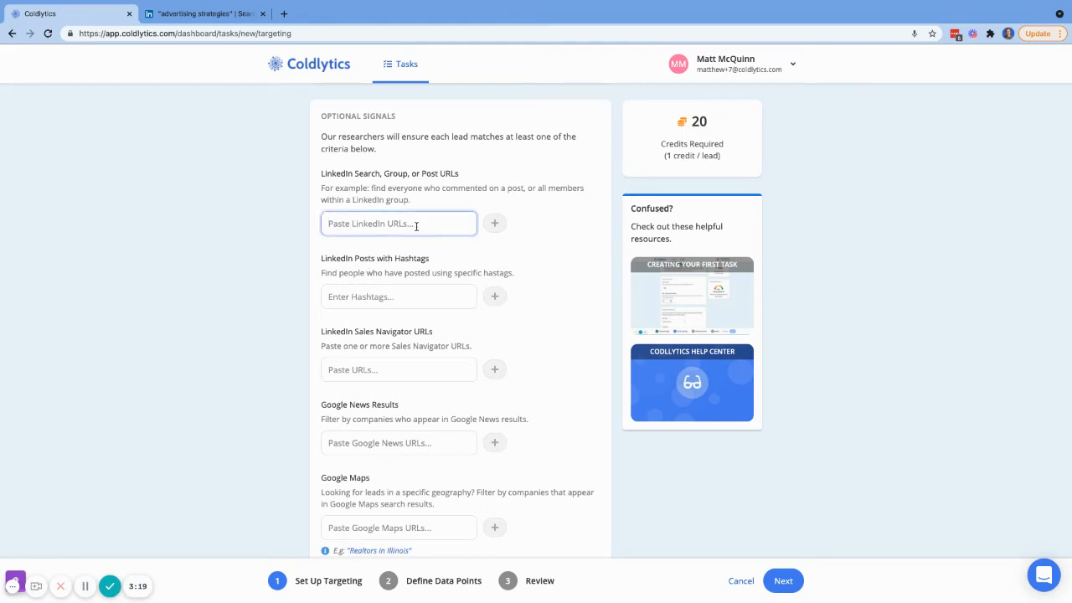
{"action": "key", "text": "super+v"}
{"action": "left_click", "coordinate": [495, 223]}
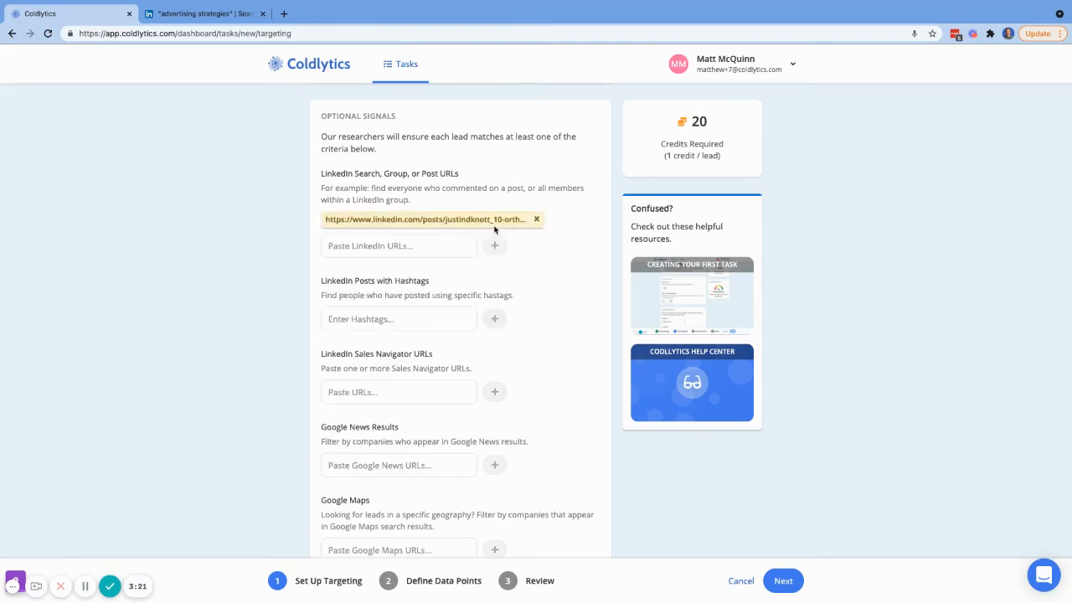
Enter the additional note "Looking for anyone who engaged with this post" for the researcher
{"action": "scroll", "coordinate": [533, 369], "scroll_direction": "down", "scroll_amount": 5}
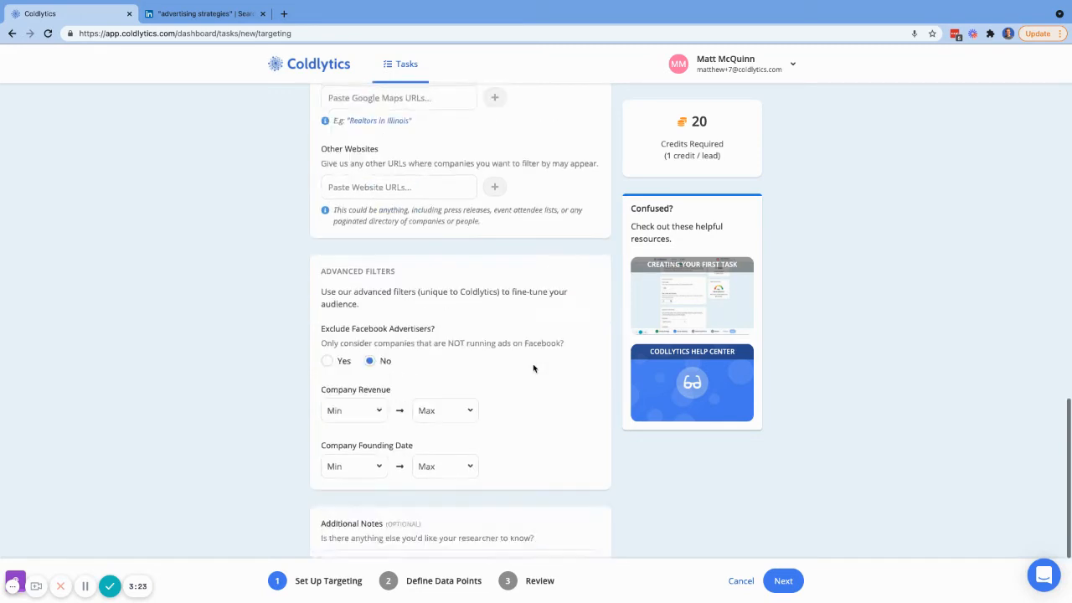
{"action": "scroll", "coordinate": [534, 368], "scroll_direction": "down", "scroll_amount": 3}
{"action": "left_click", "coordinate": [440, 436]}
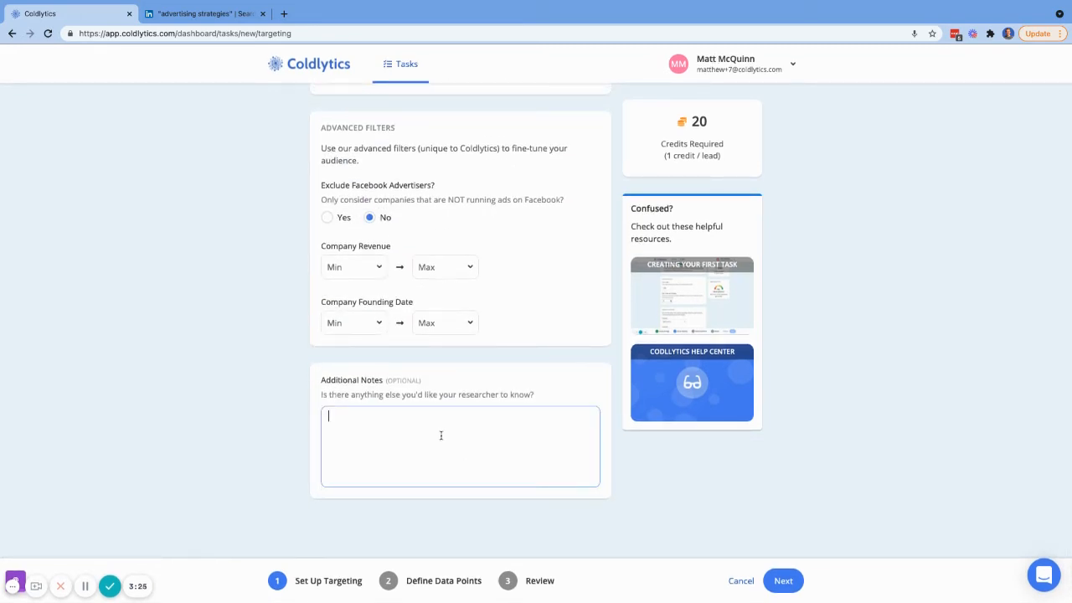
{"action": "type", "text": "Looking for anyone who engaged with t"}
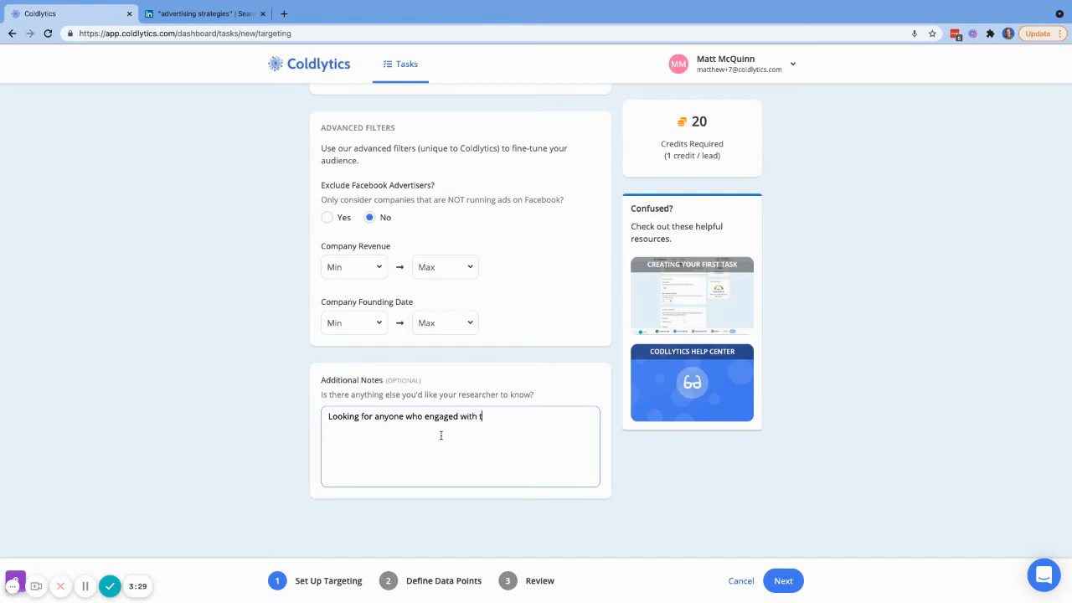
{"action": "type", "text": "his post"}
{"action": "type", "text": "s"}
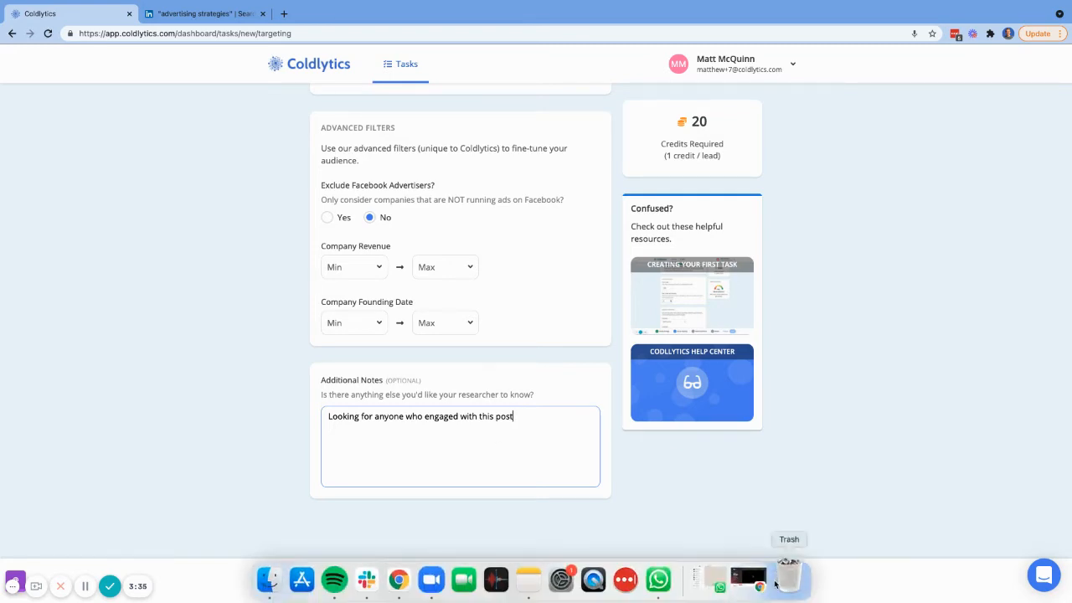
Proceed to defining data points and add city, state and LinkedIn Profile to the information collected for each lead
{"action": "left_click", "coordinate": [783, 578]}
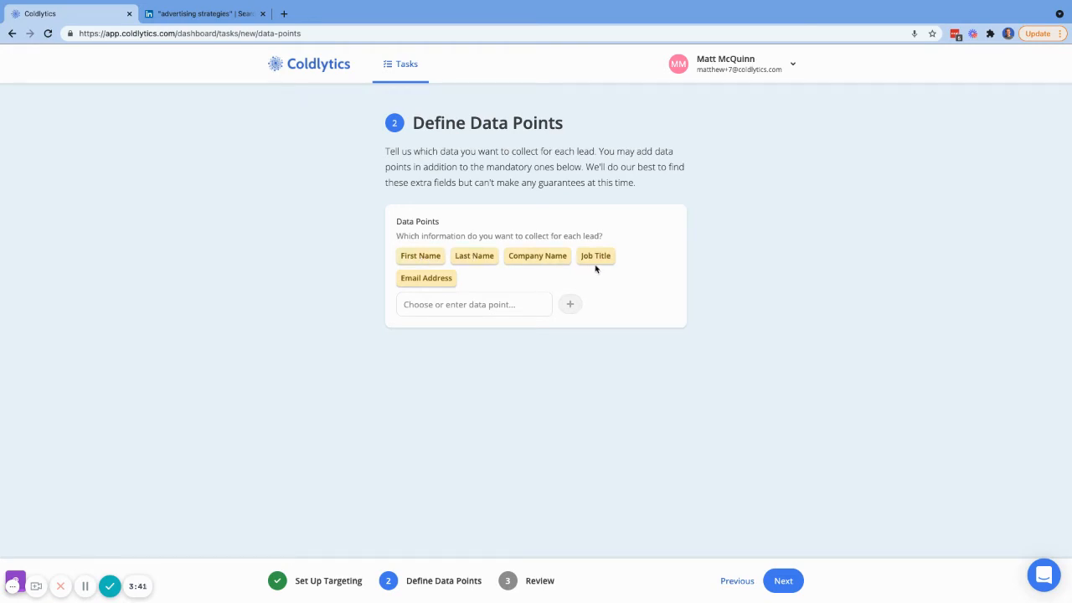
{"action": "left_click", "coordinate": [439, 303]}
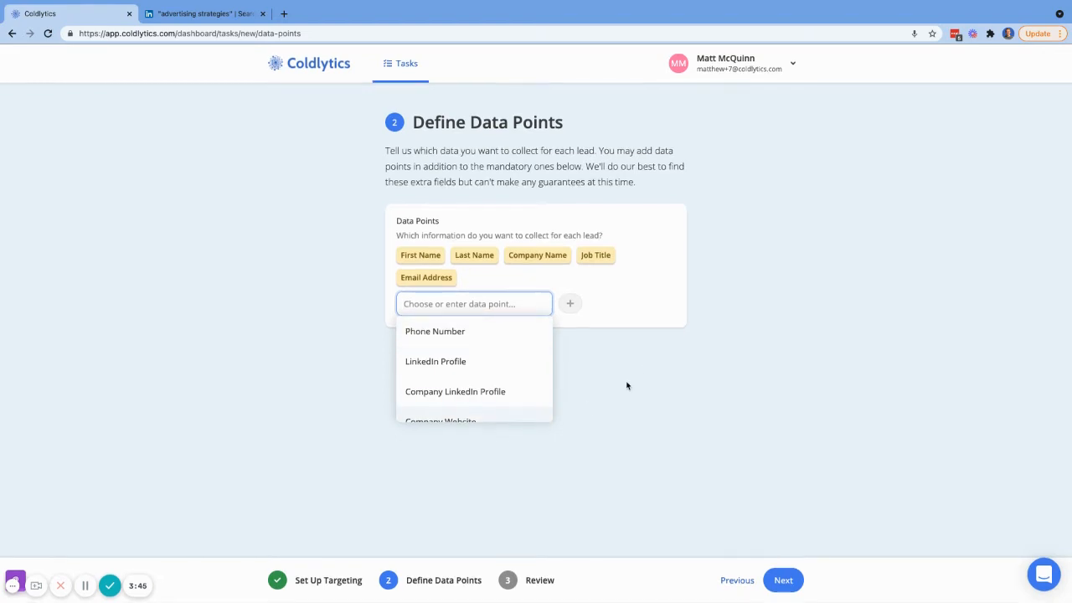
{"action": "type", "text": "city"}
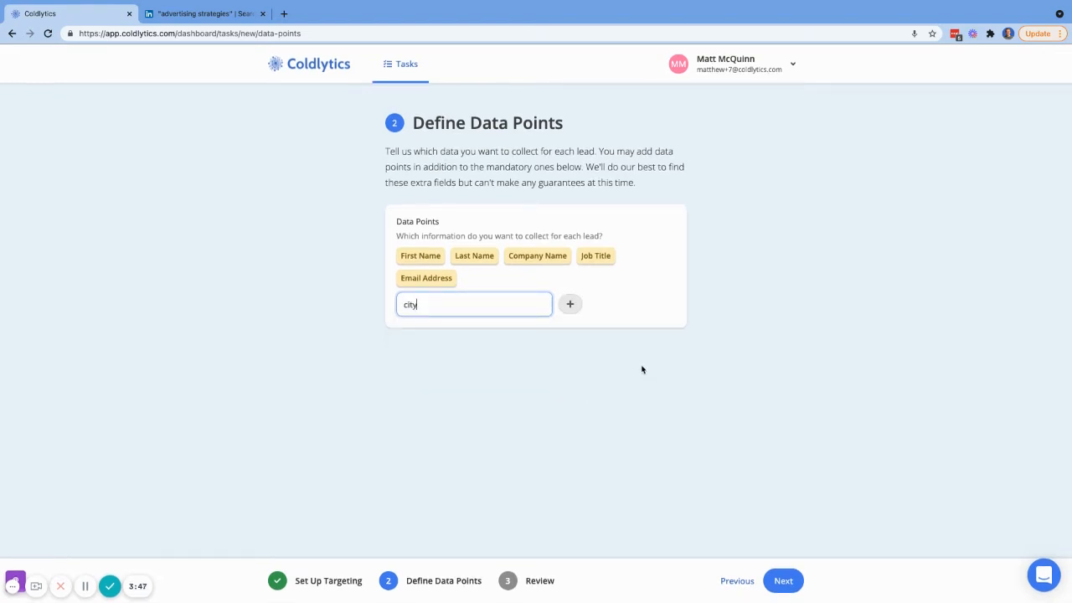
{"action": "key", "text": "Return"}
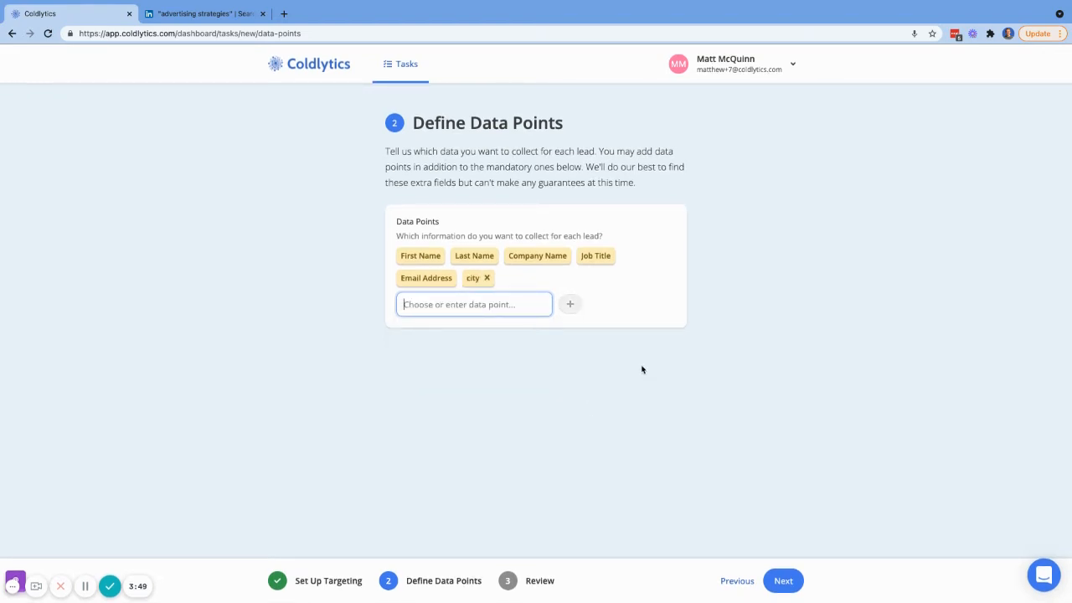
{"action": "type", "text": "state"}
{"action": "key", "text": "Return"}
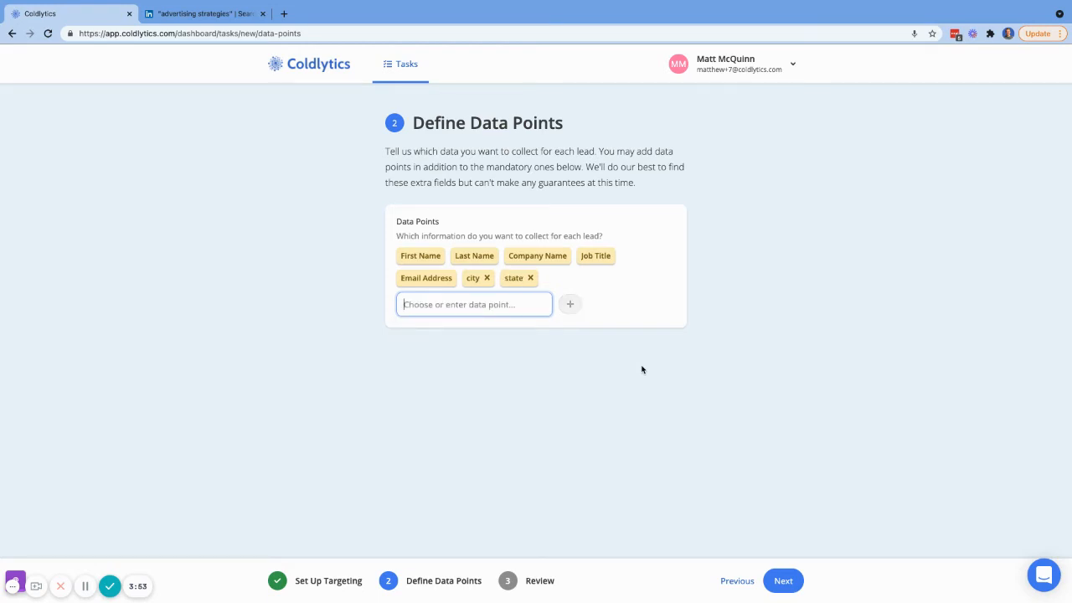
{"action": "type", "text": "link"}
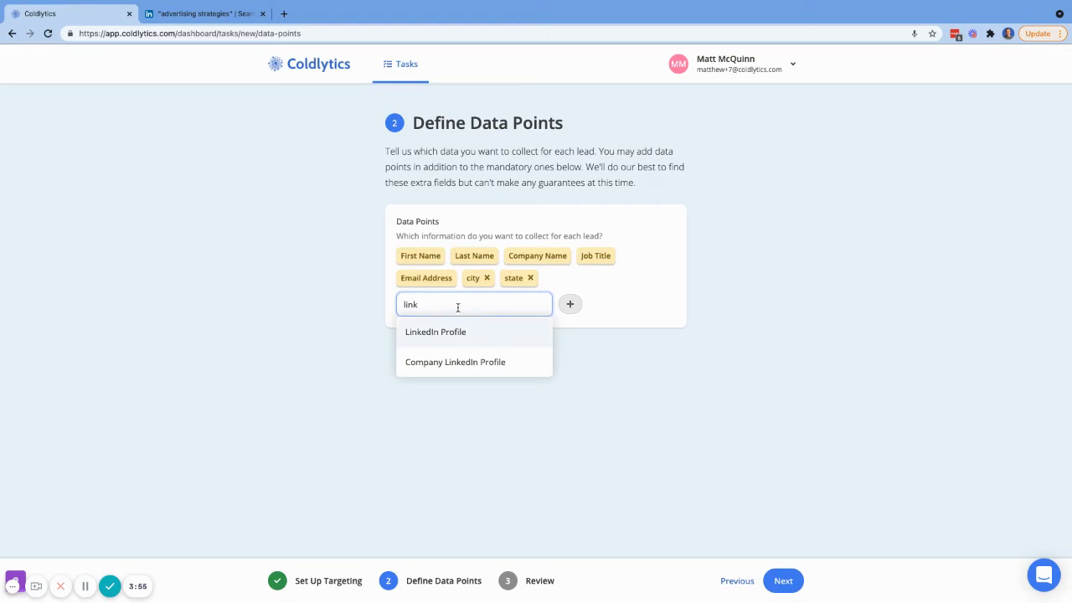
{"action": "left_click", "coordinate": [459, 335]}
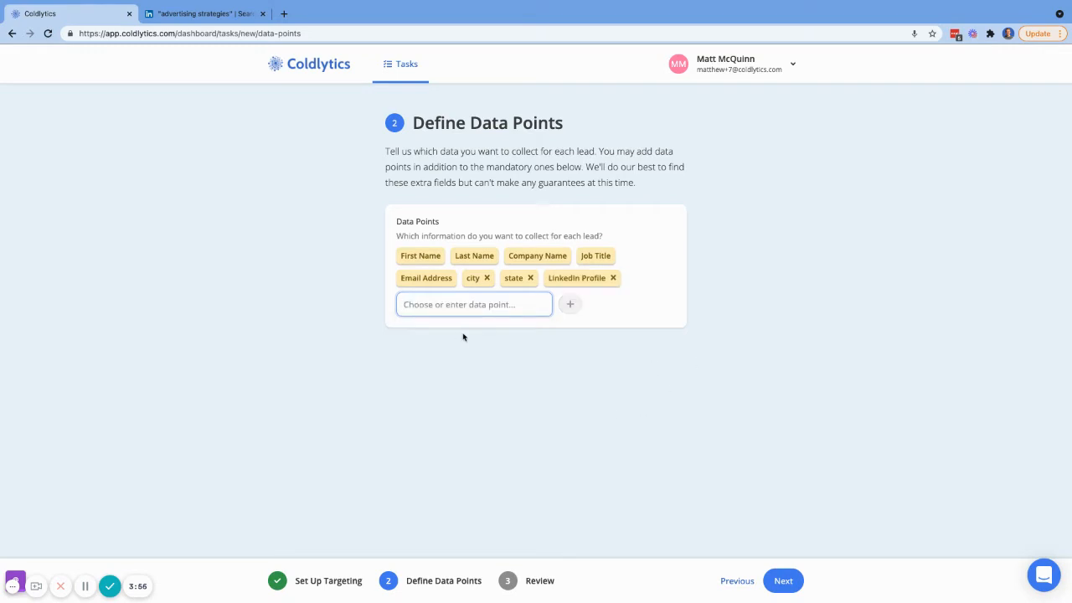
Proceed to the task review, check the targeting details and data points, and name the task "Agencies Test"
{"action": "left_click", "coordinate": [781, 580]}
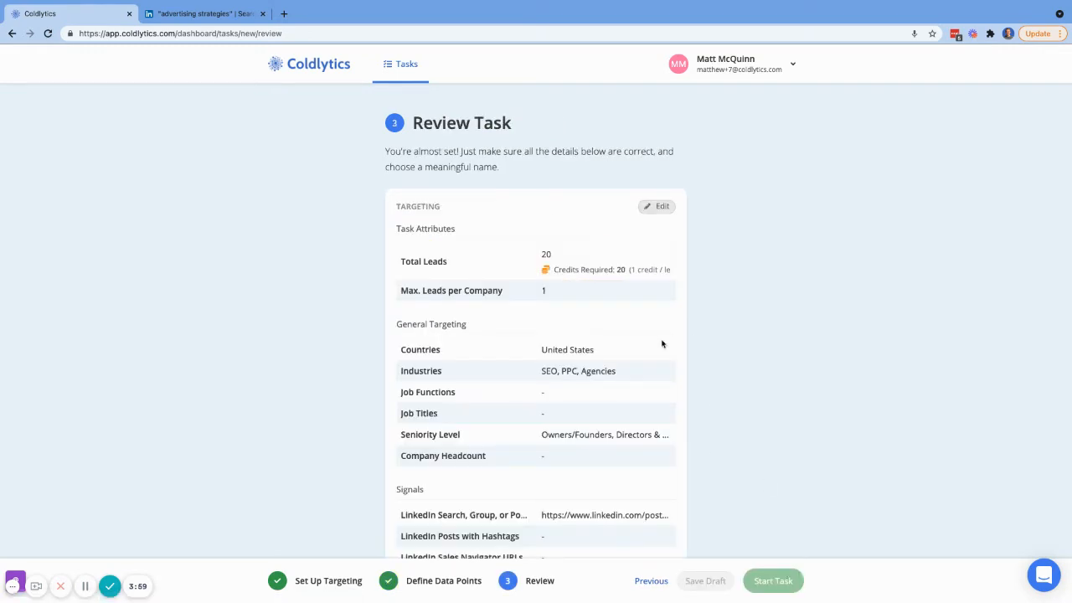
{"action": "scroll", "coordinate": [662, 343], "scroll_direction": "down", "scroll_amount": 6}
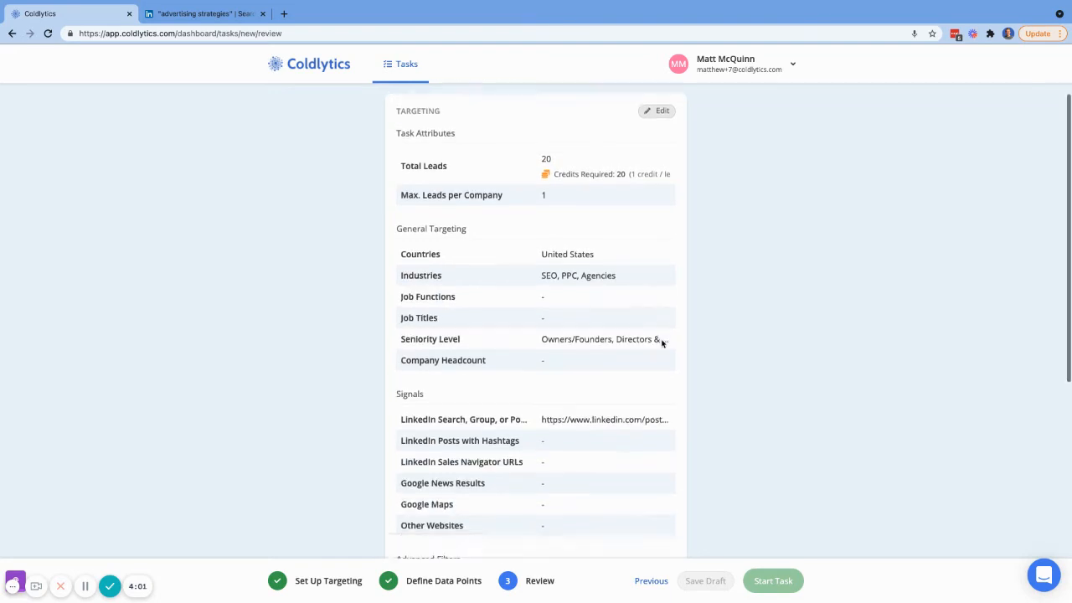
{"action": "scroll", "coordinate": [662, 343], "scroll_direction": "down", "scroll_amount": 1}
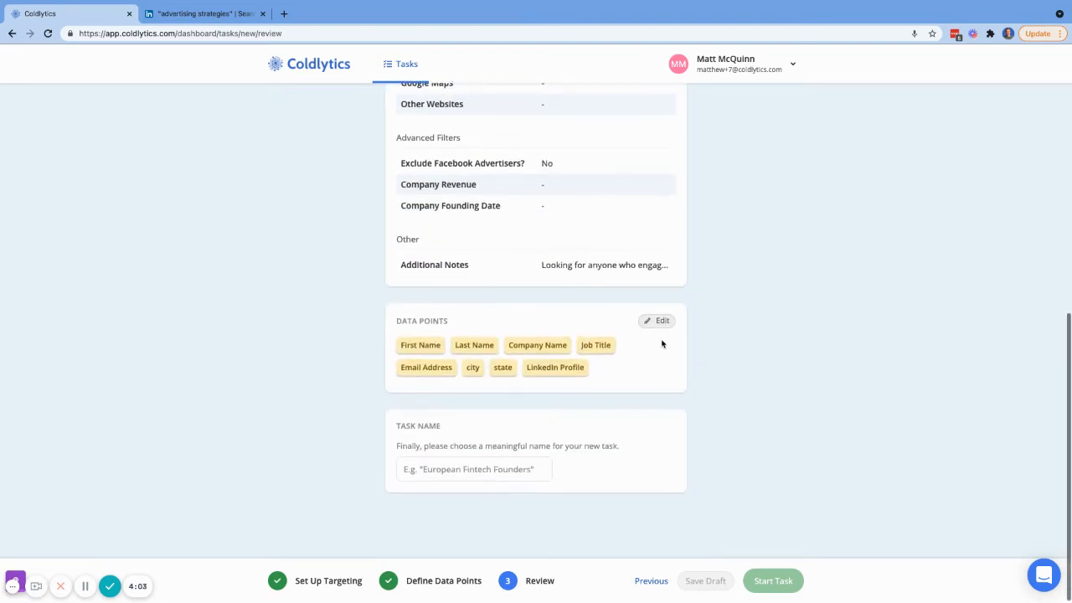
{"action": "left_click", "coordinate": [525, 470]}
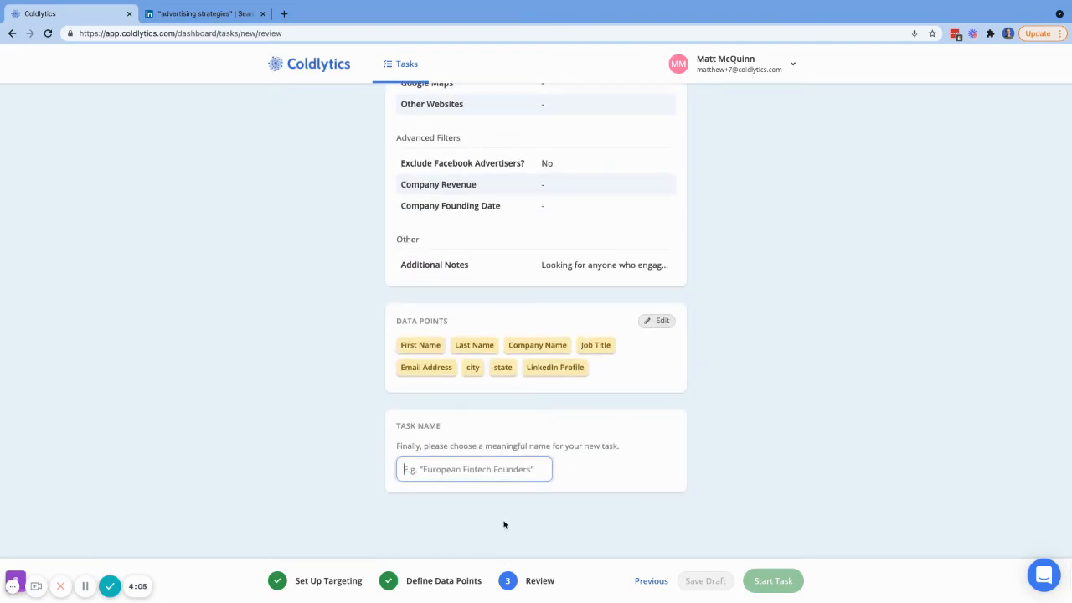
{"action": "type", "text": "Agencies Test"}
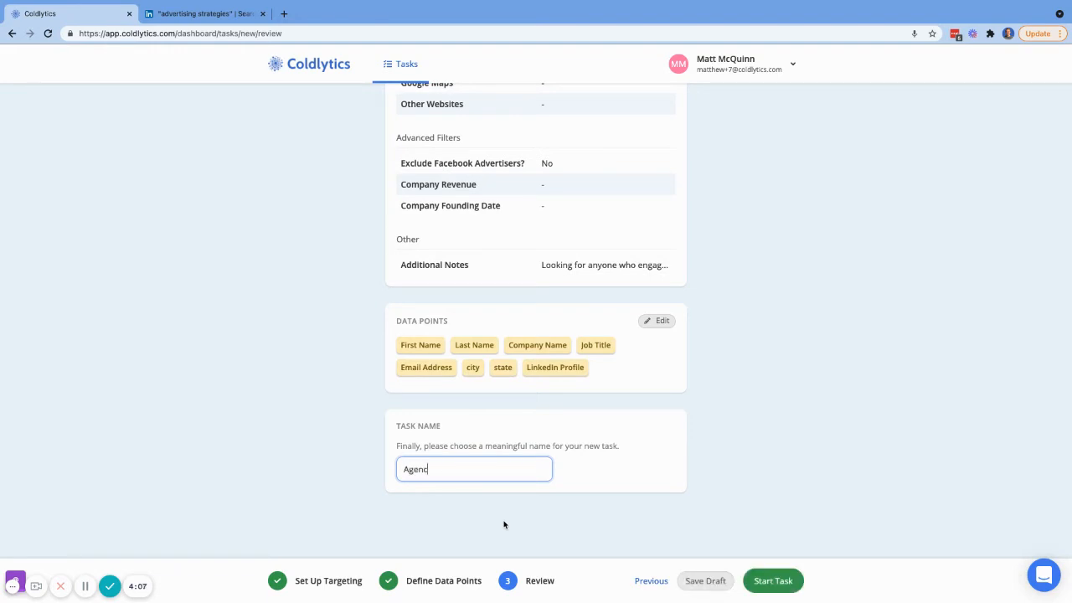
Submit the task for starting but decline the start confirmation, leaving it as a draft, and return to the task list
{"action": "left_click", "coordinate": [775, 579]}
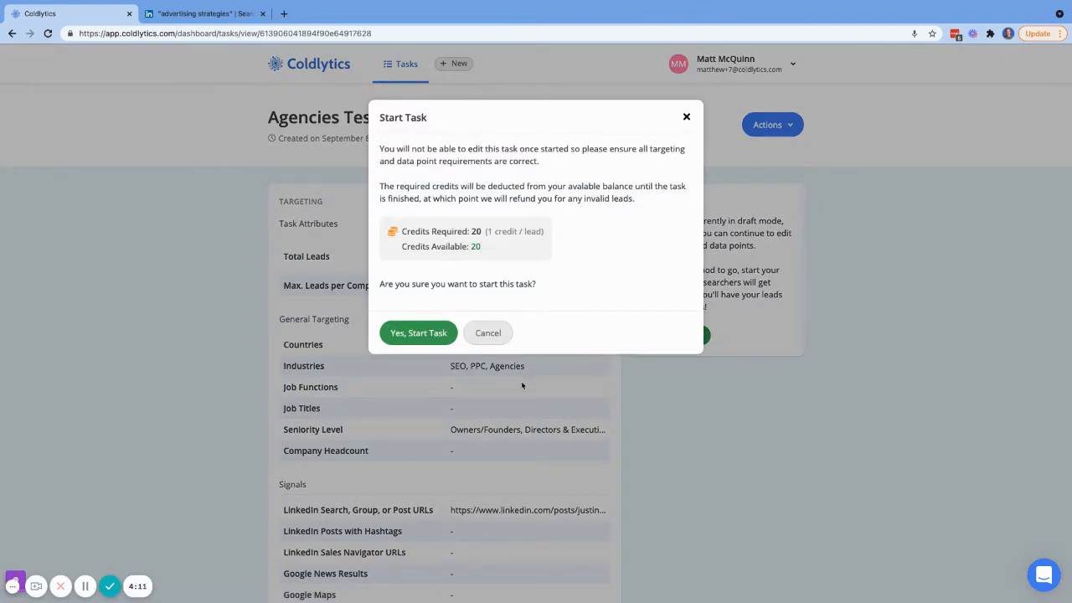
{"action": "left_click", "coordinate": [486, 335]}
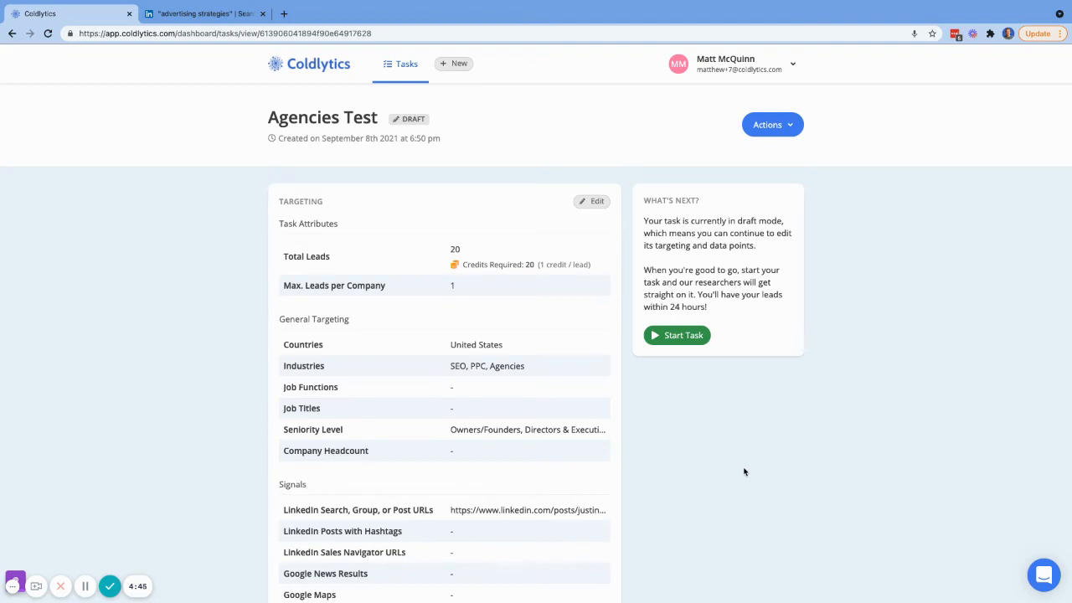
{"action": "left_click", "coordinate": [391, 77]}
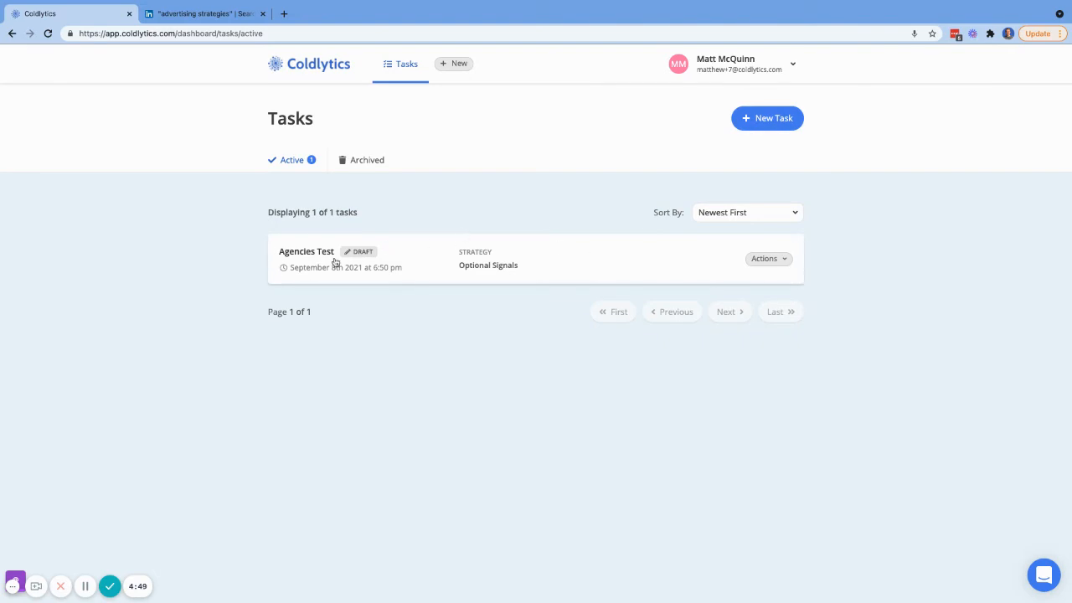
Create a new task and open the "Realtors in Illinois" example search offered for the Google Maps signal
{"action": "left_click", "coordinate": [764, 128]}
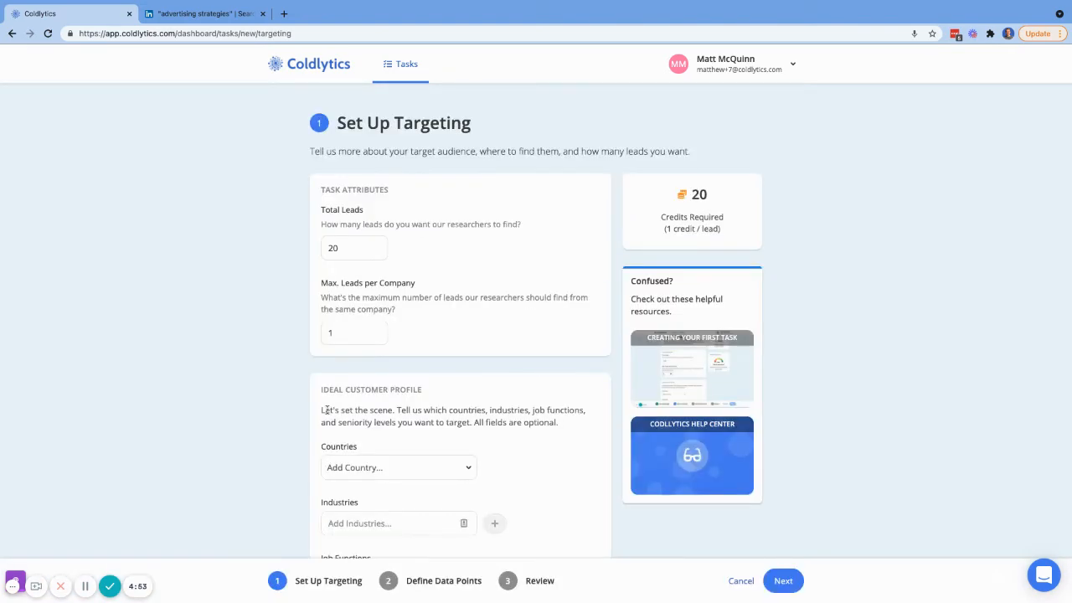
{"action": "scroll", "coordinate": [326, 408], "scroll_direction": "down", "scroll_amount": 3}
{"action": "scroll", "coordinate": [482, 501], "scroll_direction": "down", "scroll_amount": 3}
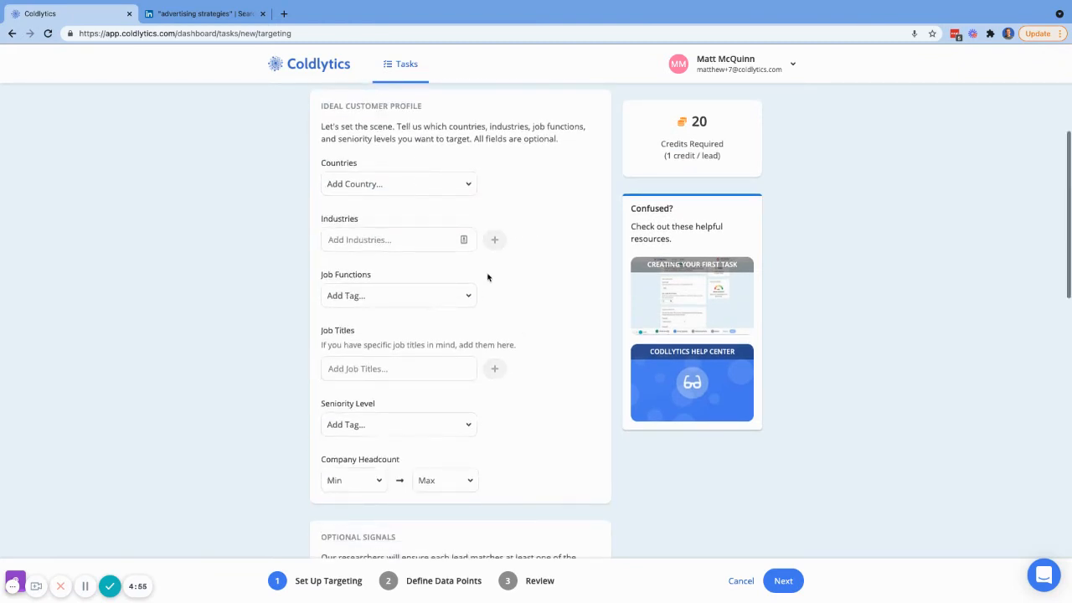
{"action": "scroll", "coordinate": [488, 278], "scroll_direction": "down", "scroll_amount": 3}
{"action": "scroll", "coordinate": [489, 277], "scroll_direction": "down", "scroll_amount": 10}
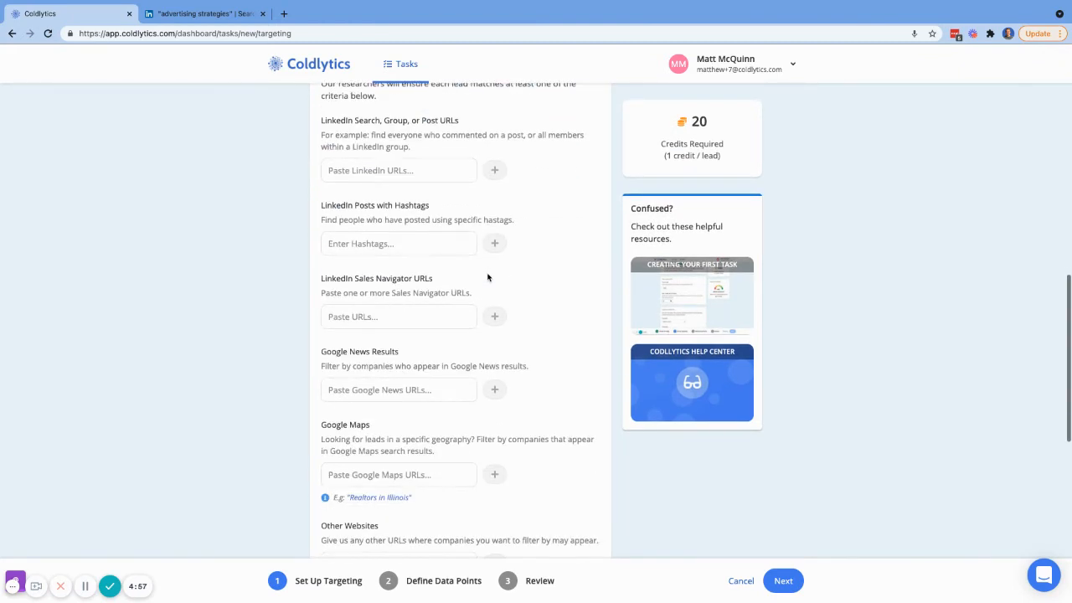
{"action": "scroll", "coordinate": [488, 277], "scroll_direction": "down", "scroll_amount": 1}
{"action": "left_click", "coordinate": [399, 338]}
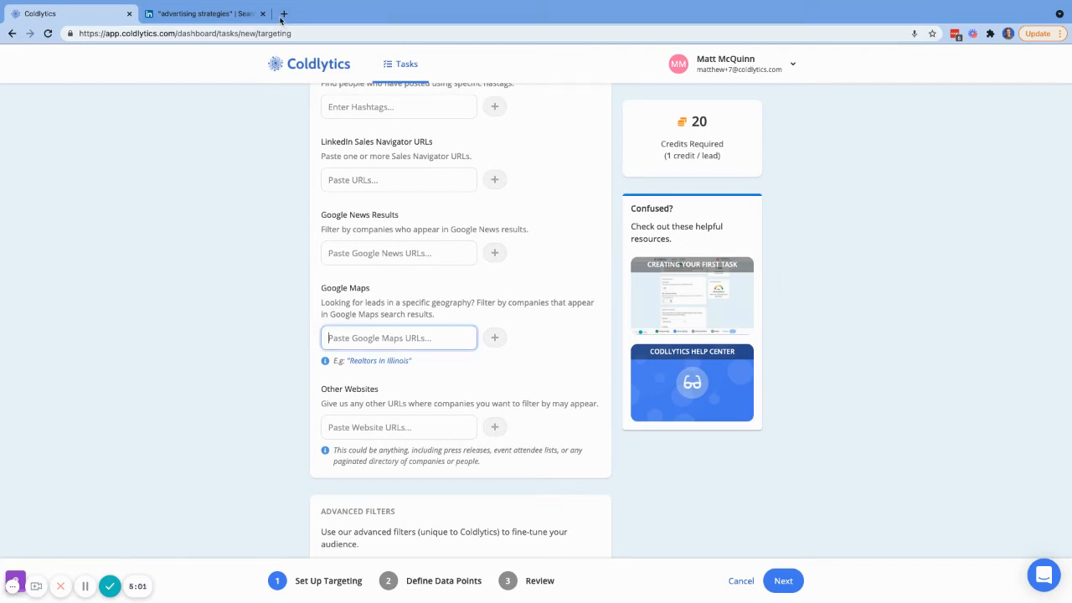
{"action": "left_click", "coordinate": [374, 361]}
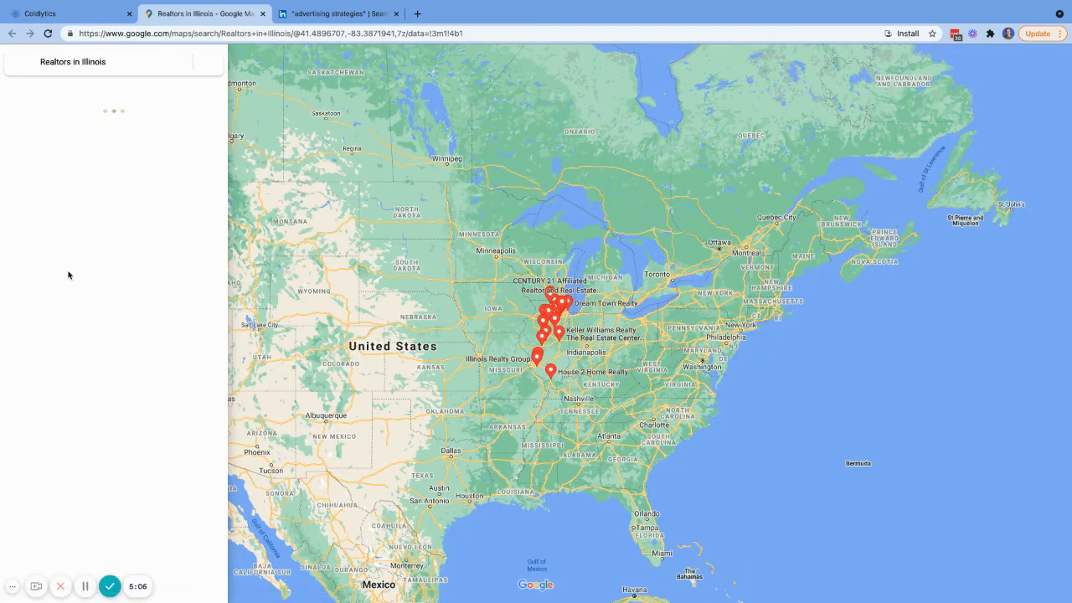
Search Google Maps for "videographers in northern ireland"
{"action": "left_click", "coordinate": [107, 63]}
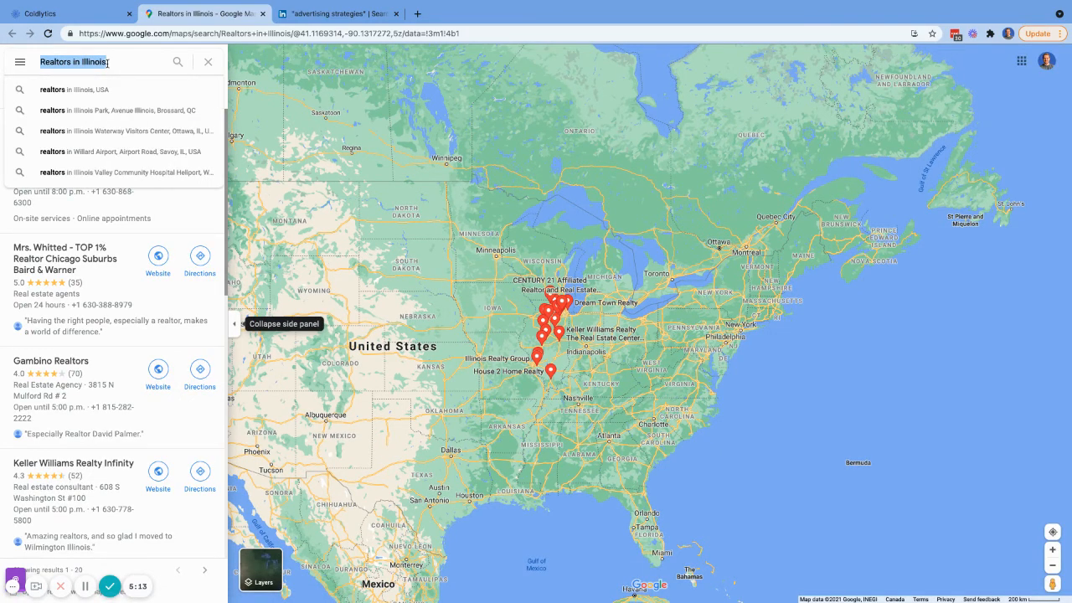
{"action": "type", "text": "v"}
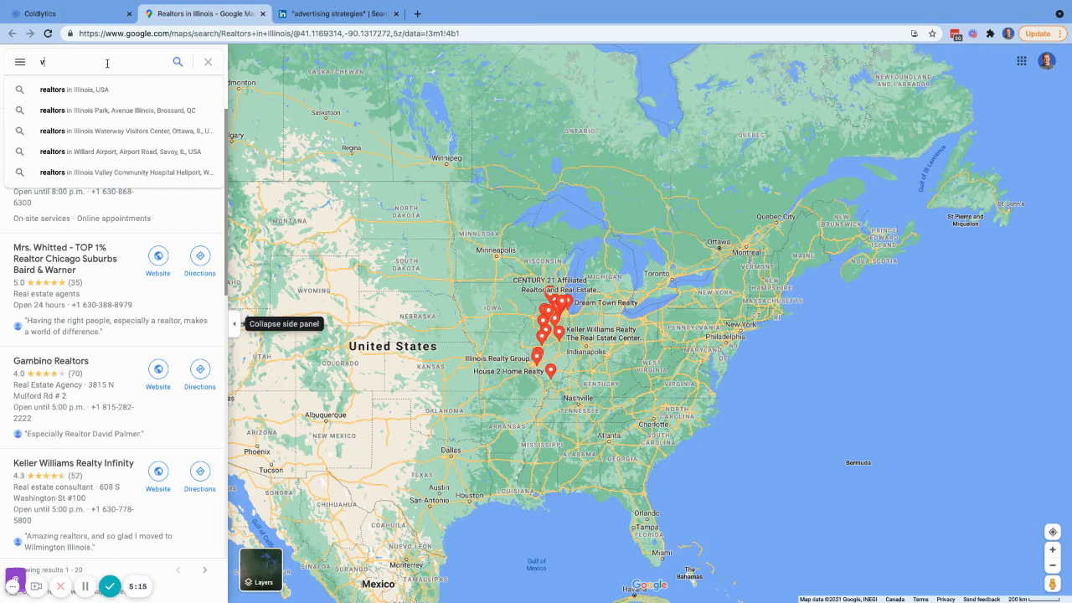
{"action": "type", "text": "ideographers "}
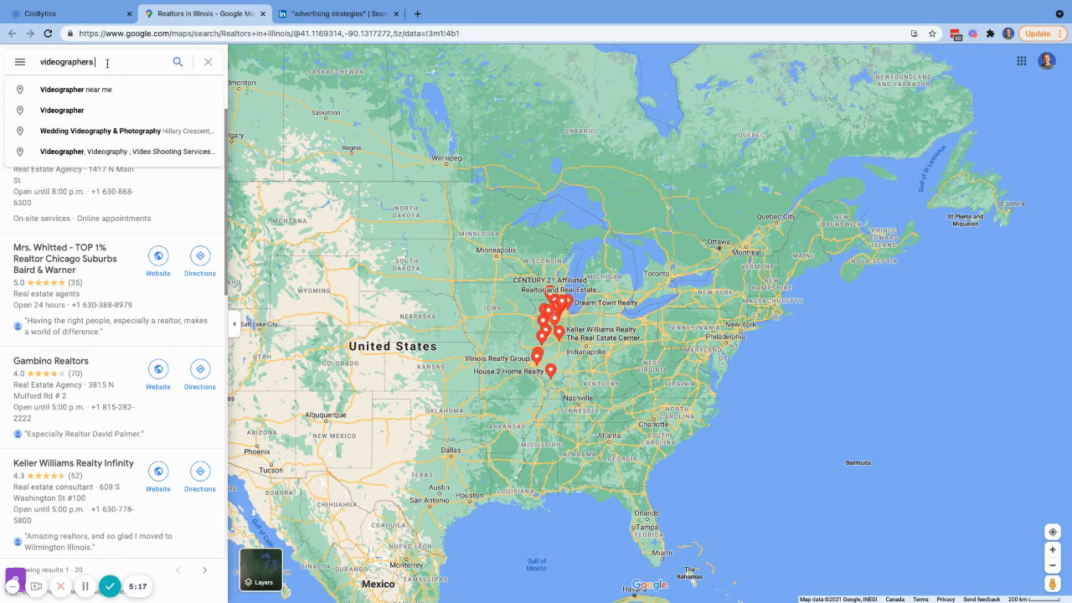
{"action": "type", "text": "in rorther"}
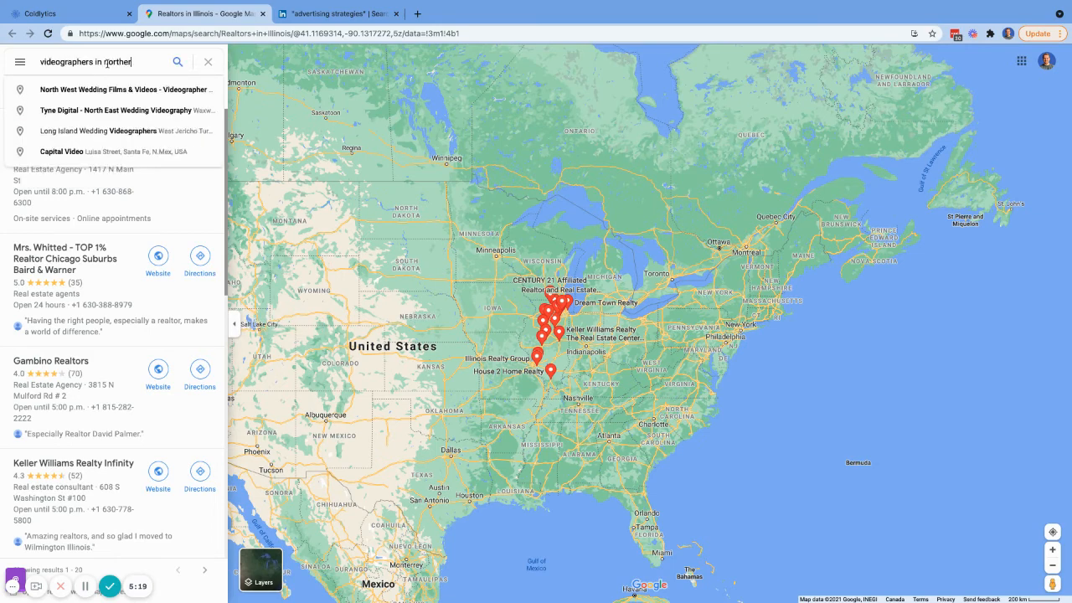
{"action": "type", "text": "n ireland"}
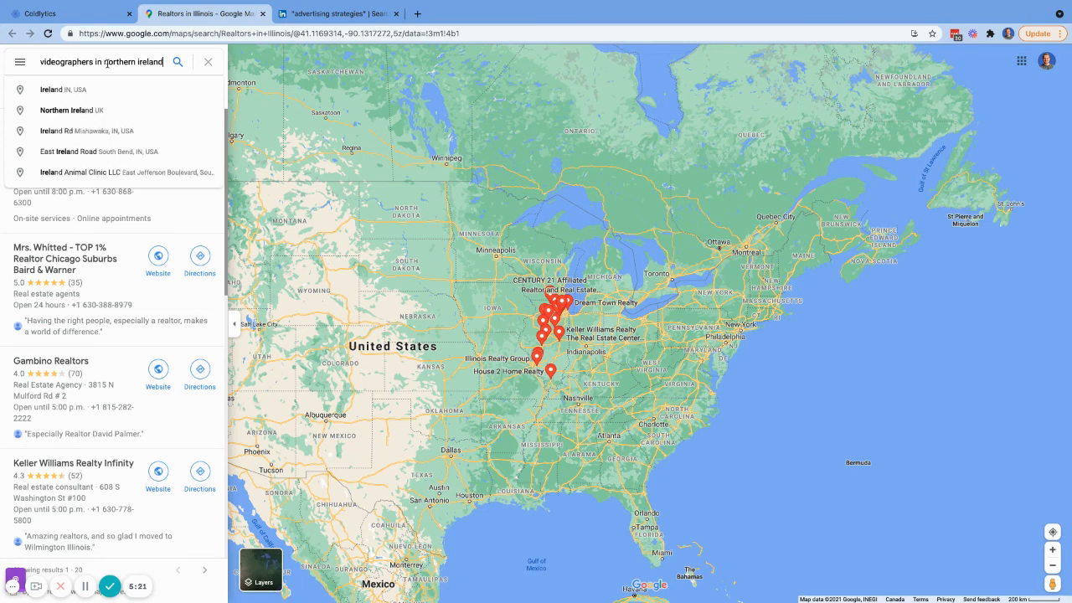
{"action": "key", "text": "Return"}
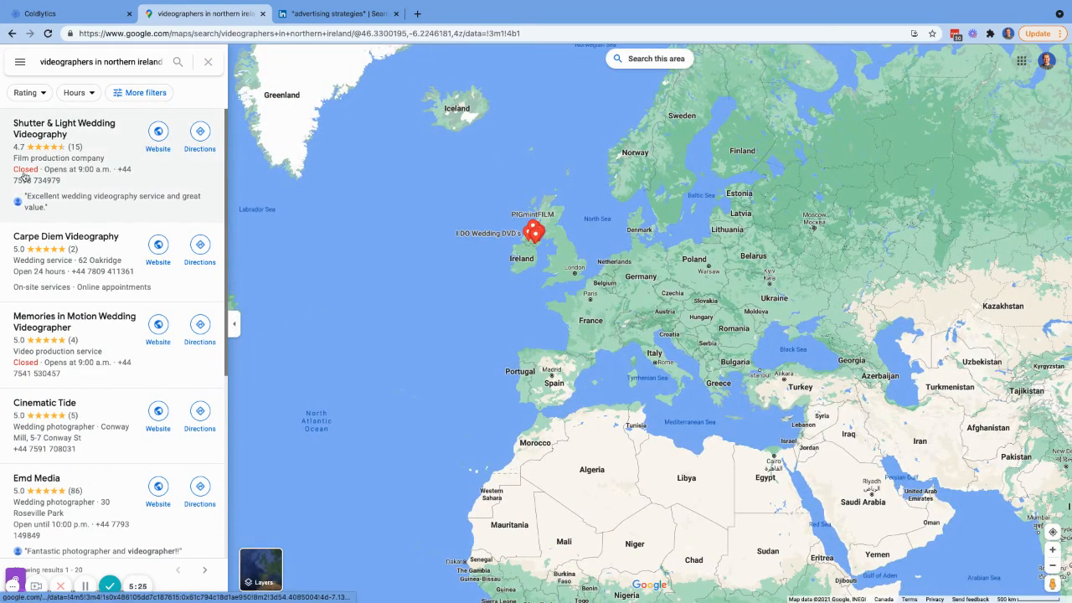
Examine the listed videography businesses and their locations on the map around Northern Ireland
{"action": "scroll", "coordinate": [115, 351], "scroll_direction": "down", "scroll_amount": 2}
{"action": "scroll", "coordinate": [115, 351], "scroll_direction": "down", "scroll_amount": 3}
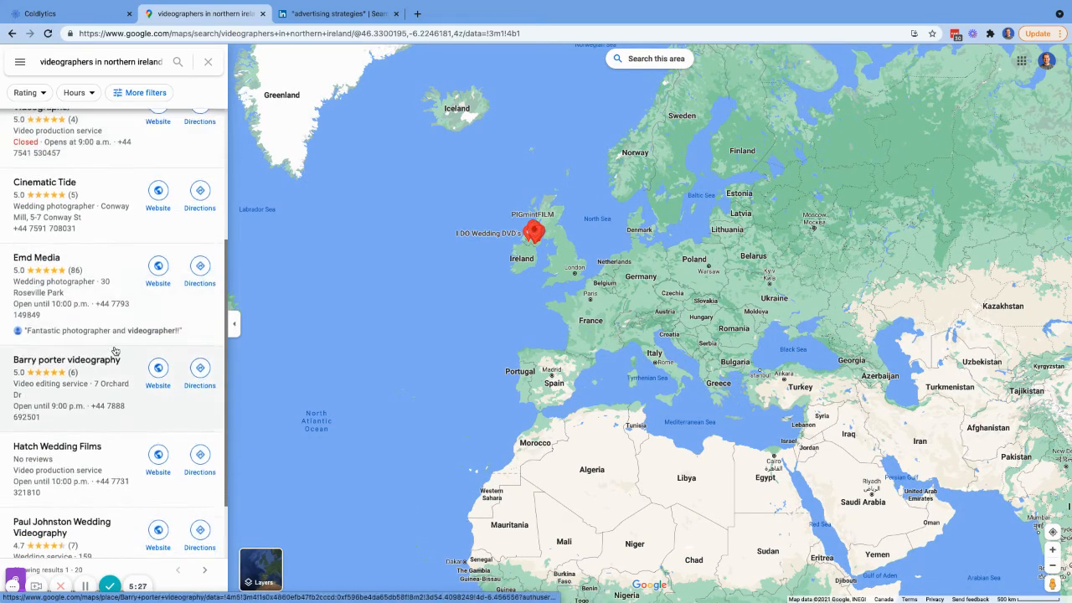
{"action": "scroll", "coordinate": [116, 351], "scroll_direction": "down", "scroll_amount": 2}
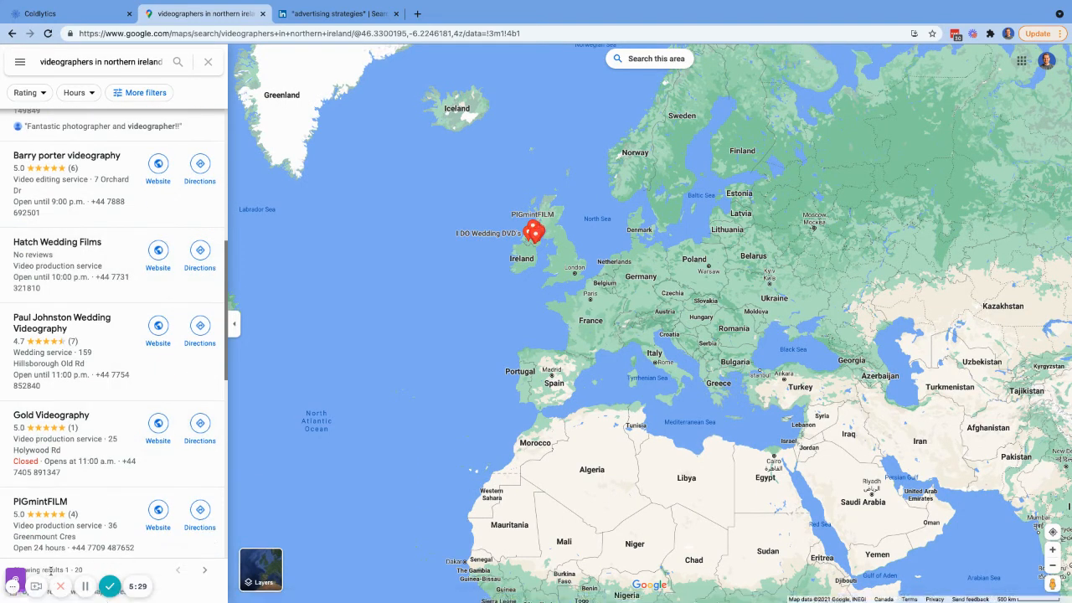
{"action": "scroll", "coordinate": [127, 423], "scroll_direction": "up", "scroll_amount": 5}
{"action": "scroll", "coordinate": [127, 425], "scroll_direction": "up", "scroll_amount": 1}
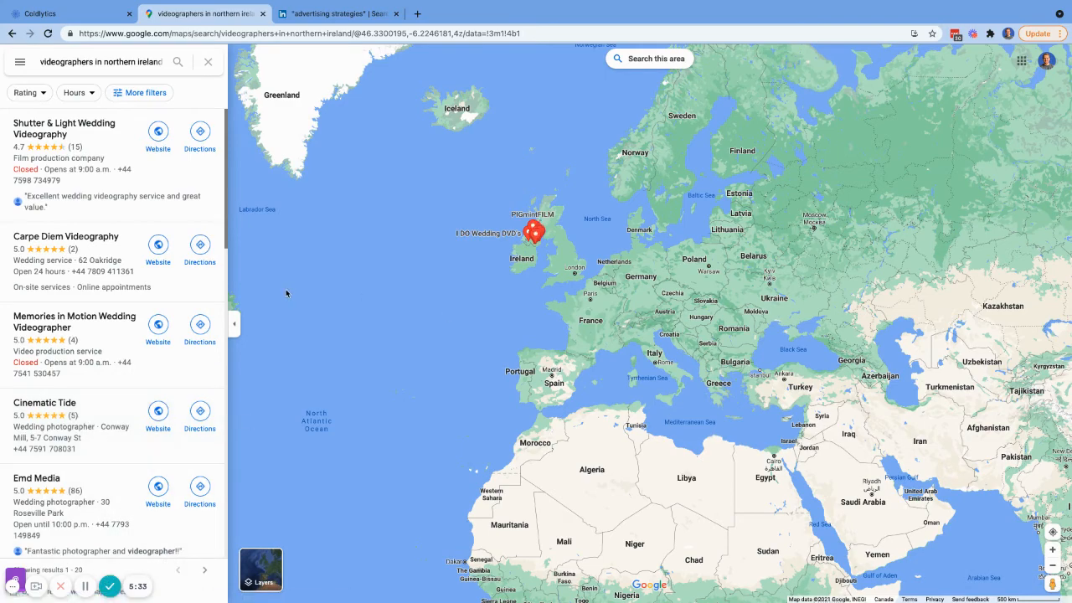
{"action": "scroll", "coordinate": [553, 251], "scroll_direction": "up", "scroll_amount": 5}
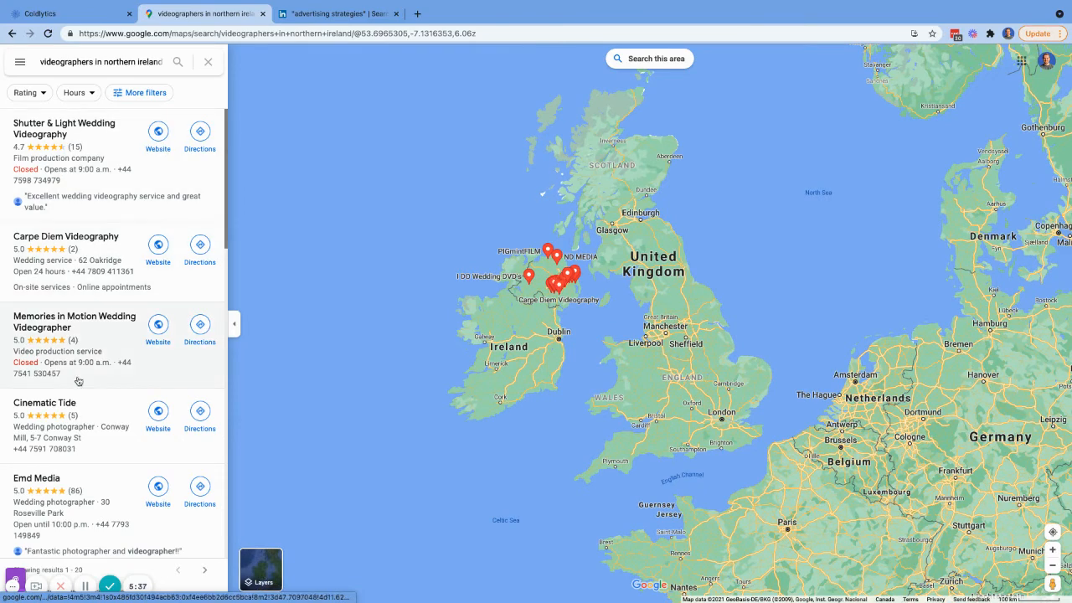
{"action": "scroll", "coordinate": [83, 397], "scroll_direction": "down", "scroll_amount": 1}
{"action": "scroll", "coordinate": [83, 397], "scroll_direction": "down", "scroll_amount": 1}
{"action": "scroll", "coordinate": [83, 397], "scroll_direction": "up", "scroll_amount": 2}
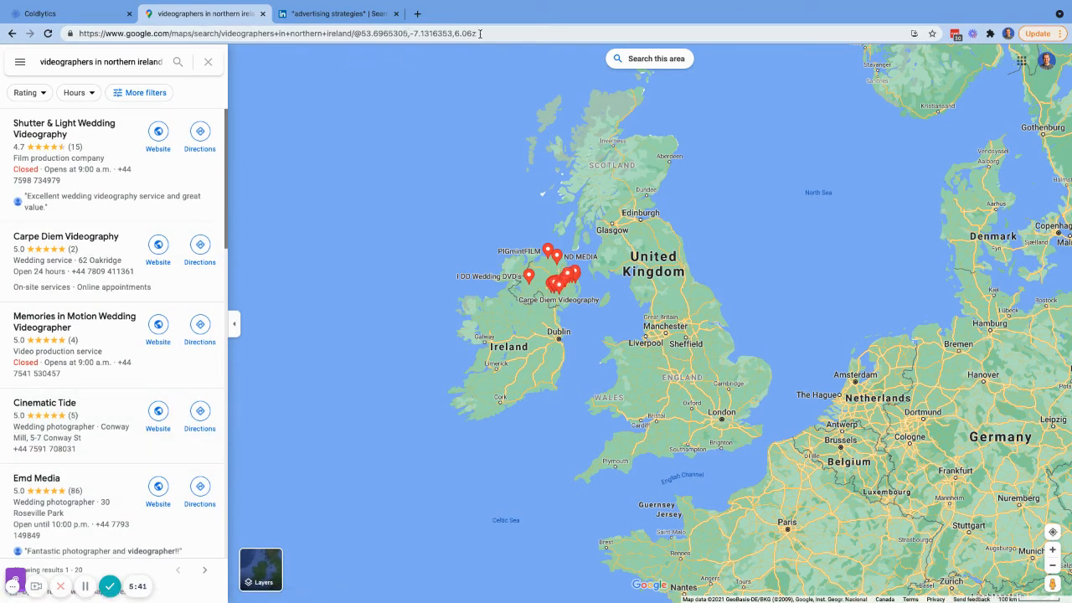
Copy the videographer search's URL, switch back to Coldlytics and add it as a Google Maps signal
{"action": "left_click_drag", "start_coordinate": [480, 34], "coordinate": [109, 55]}
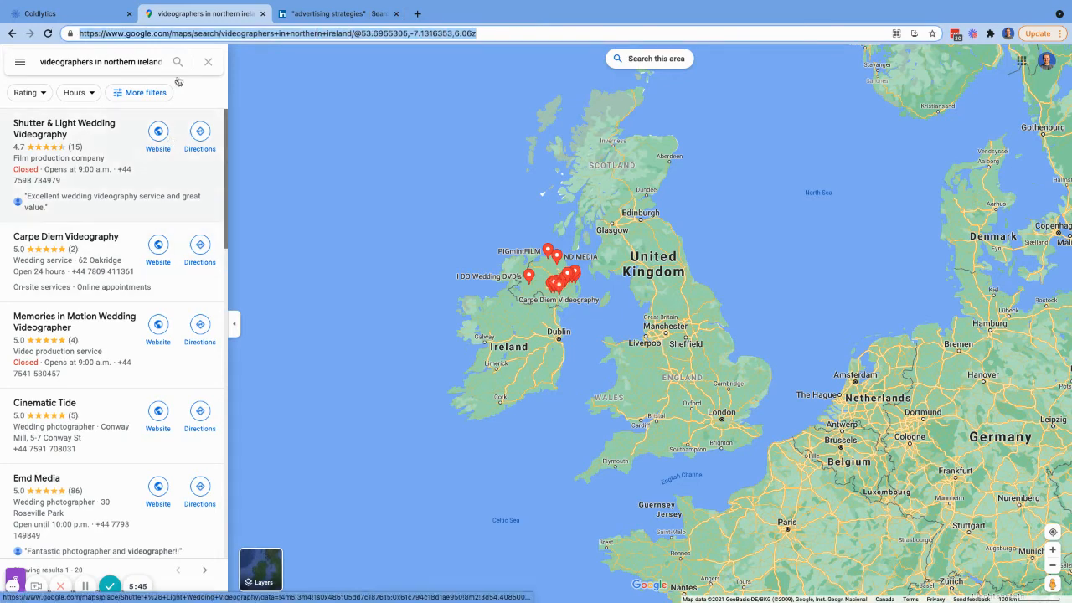
{"action": "left_click", "coordinate": [41, 13]}
{"action": "left_click", "coordinate": [340, 333]}
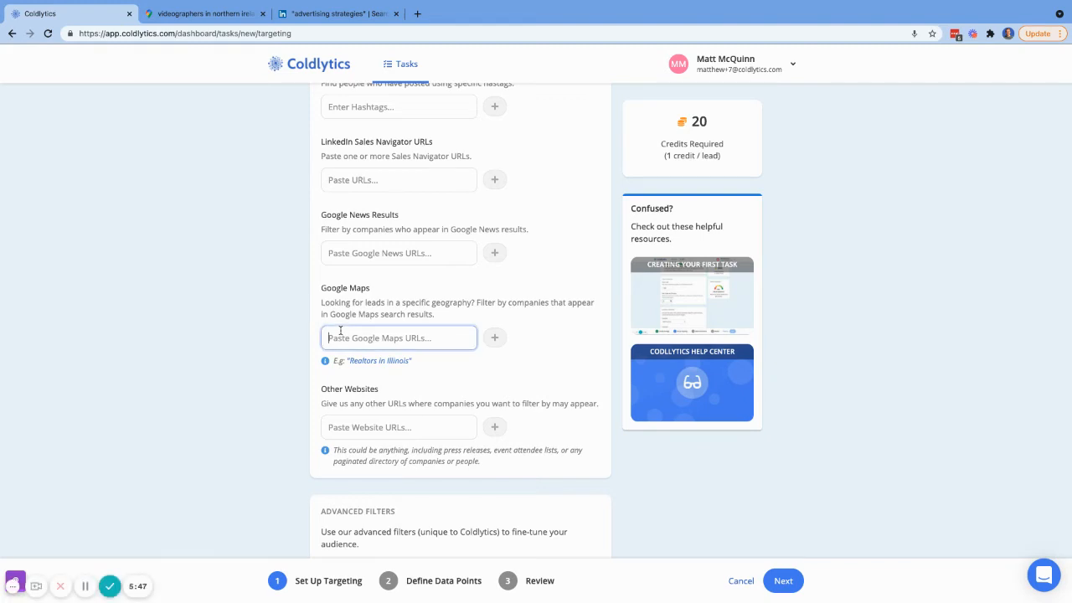
{"action": "key", "text": "super+v"}
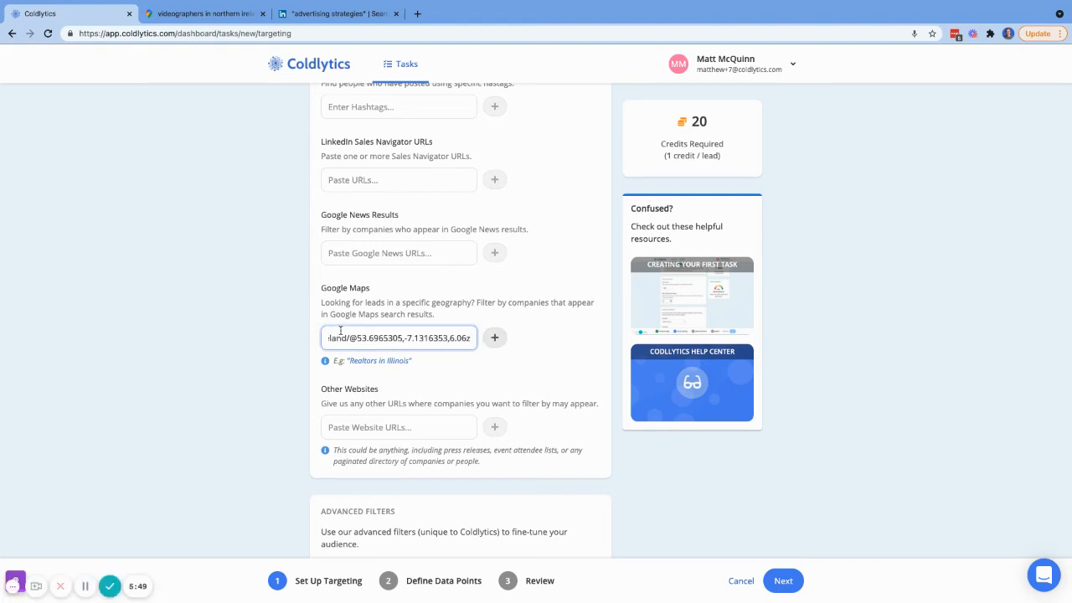
{"action": "key", "text": "Return"}
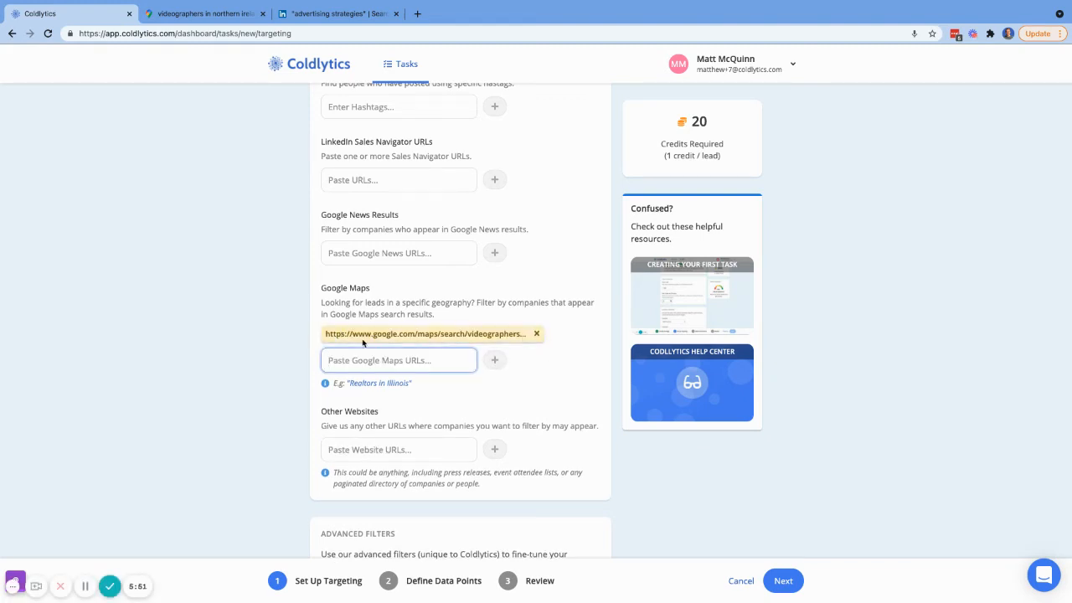
Look over the new task's customer profile, optional signals, advanced filters and additional notes fields
{"action": "scroll", "coordinate": [557, 404], "scroll_direction": "down", "scroll_amount": 5}
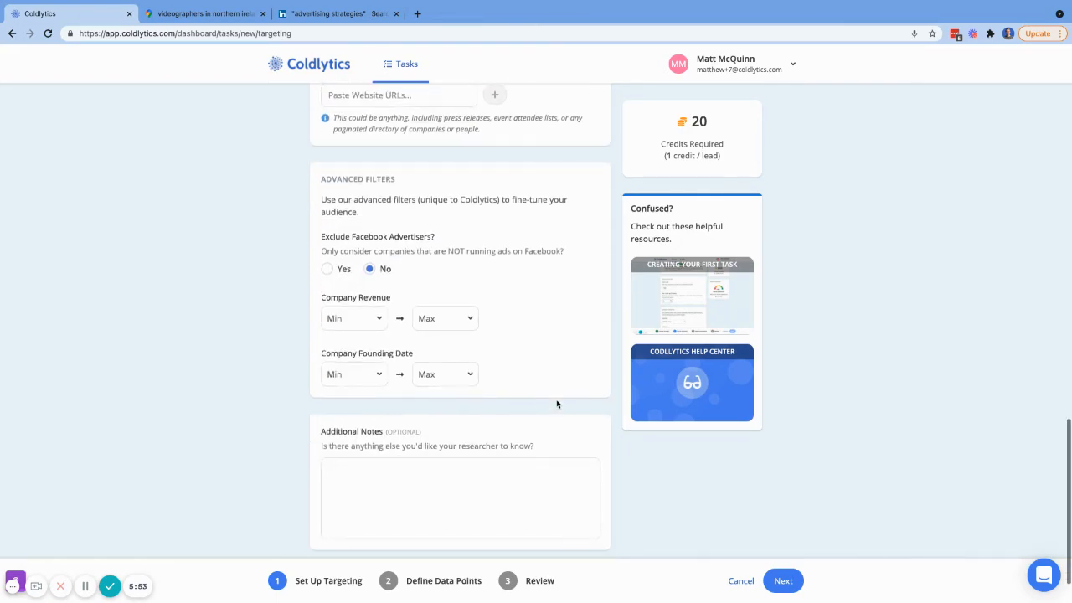
{"action": "scroll", "coordinate": [531, 294], "scroll_direction": "up", "scroll_amount": 15}
{"action": "scroll", "coordinate": [530, 293], "scroll_direction": "down", "scroll_amount": 2}
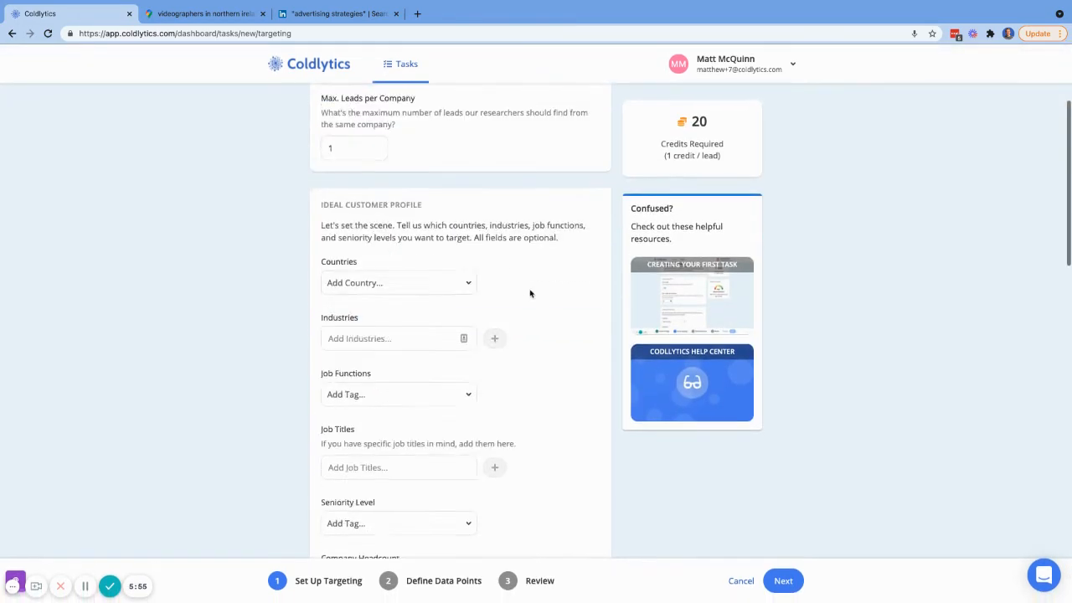
{"action": "scroll", "coordinate": [530, 294], "scroll_direction": "down", "scroll_amount": 10}
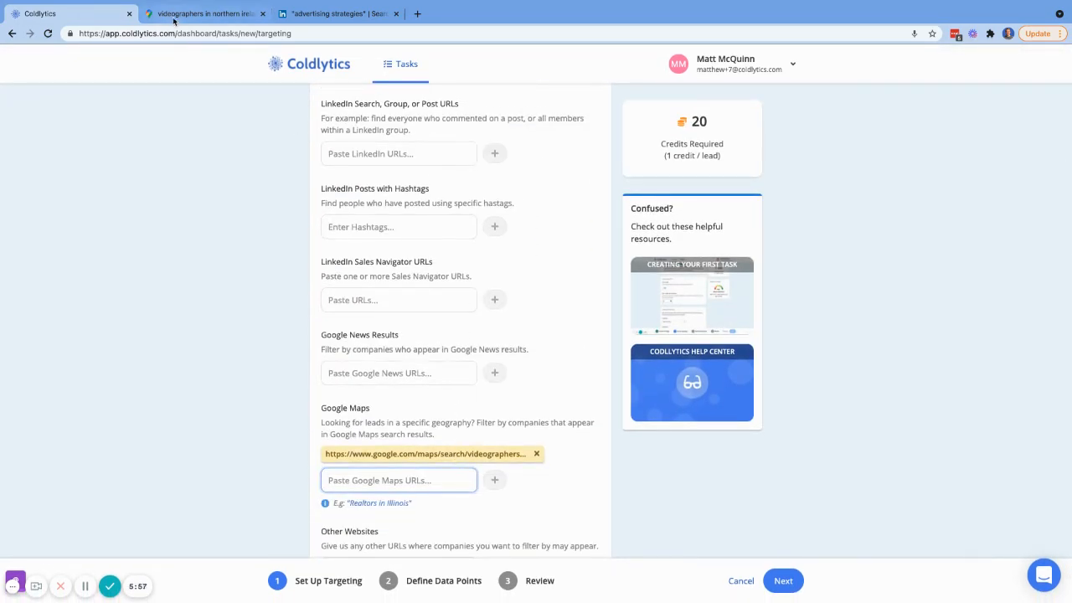
{"action": "left_click", "coordinate": [201, 13]}
{"action": "left_click", "coordinate": [104, 18]}
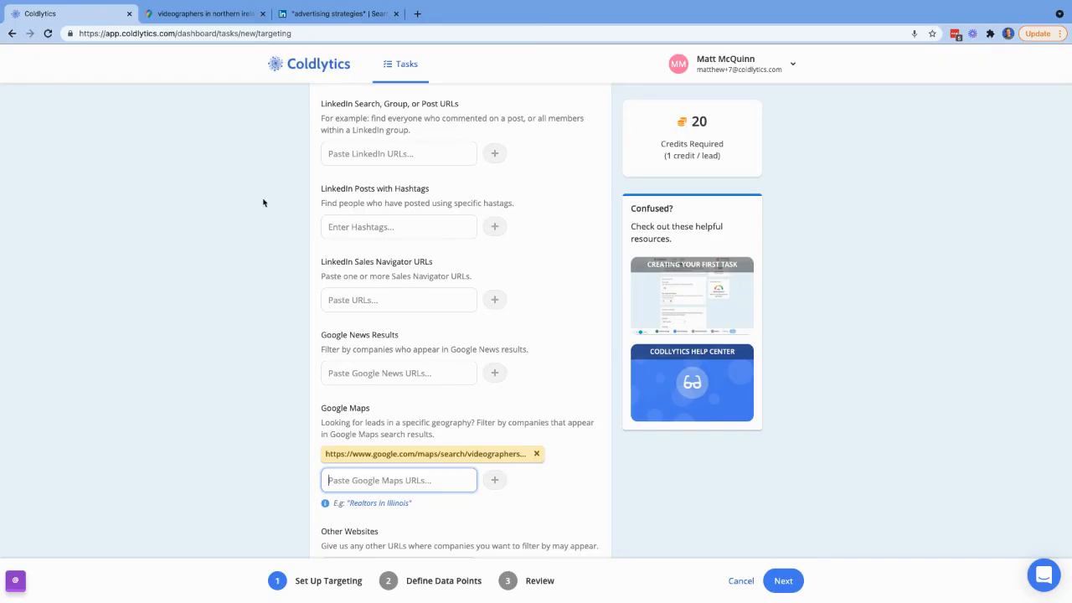
{"action": "scroll", "coordinate": [391, 376], "scroll_direction": "down", "scroll_amount": 6}
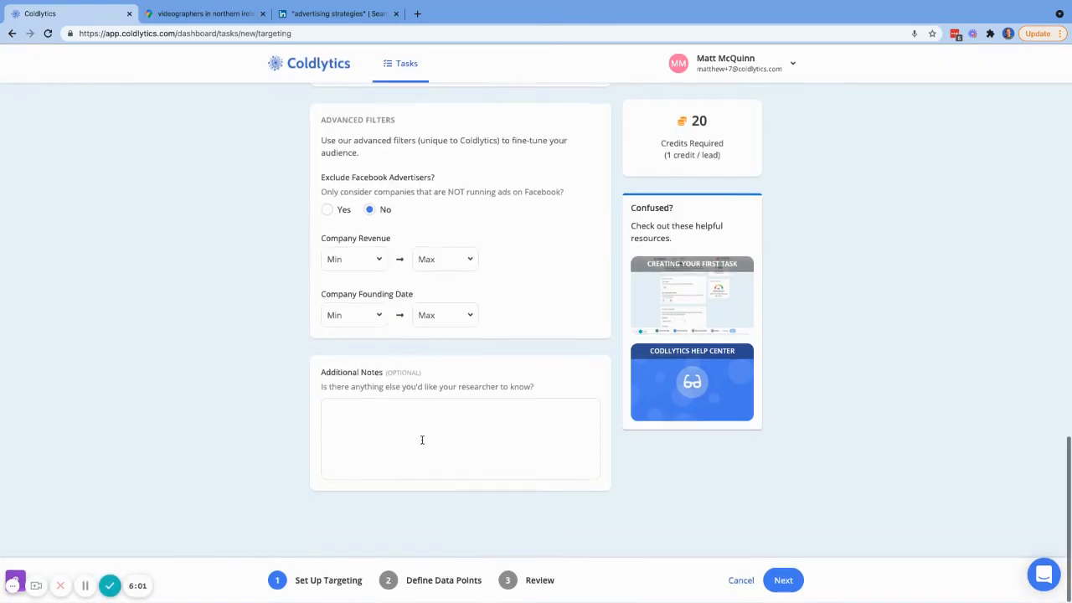
{"action": "left_click", "coordinate": [422, 440]}
Target the Owners/Founders seniority level and set the maximum company headcount to 10
{"action": "scroll", "coordinate": [421, 442], "scroll_direction": "up", "scroll_amount": 10}
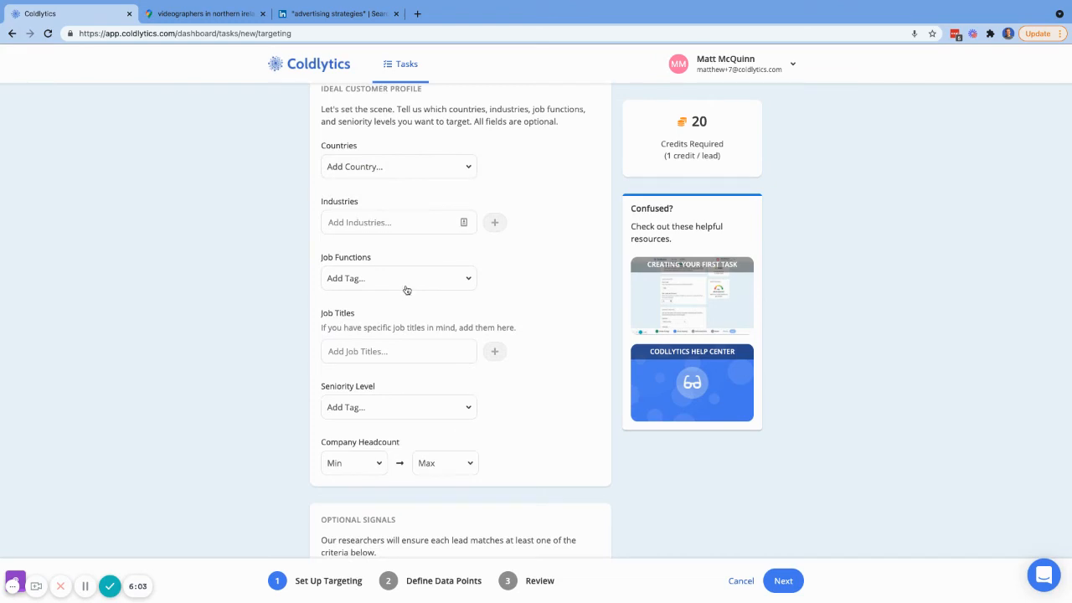
{"action": "left_click", "coordinate": [402, 352]}
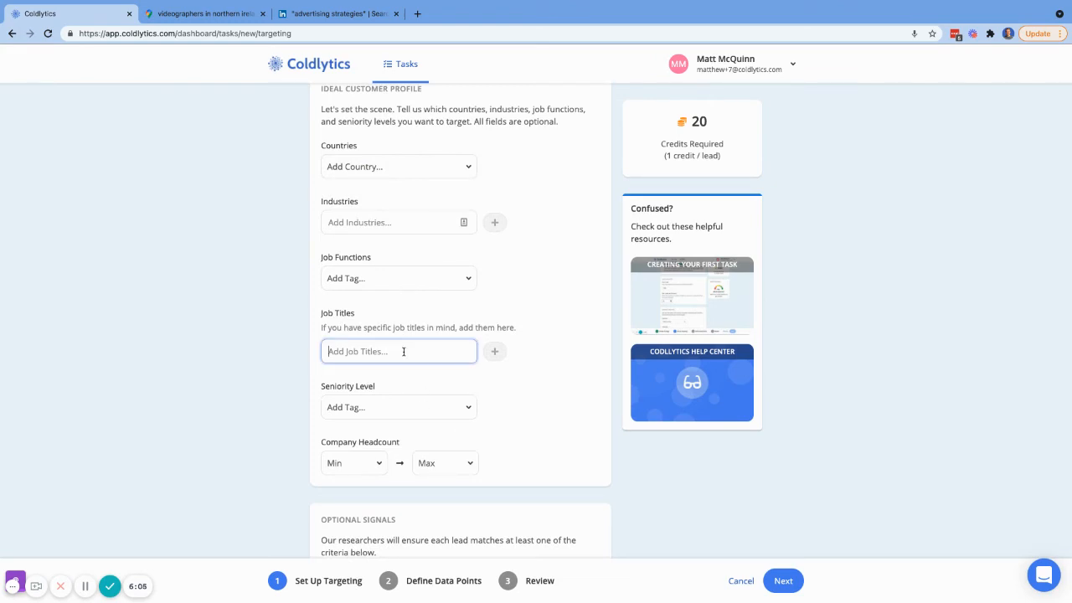
{"action": "left_click", "coordinate": [398, 408]}
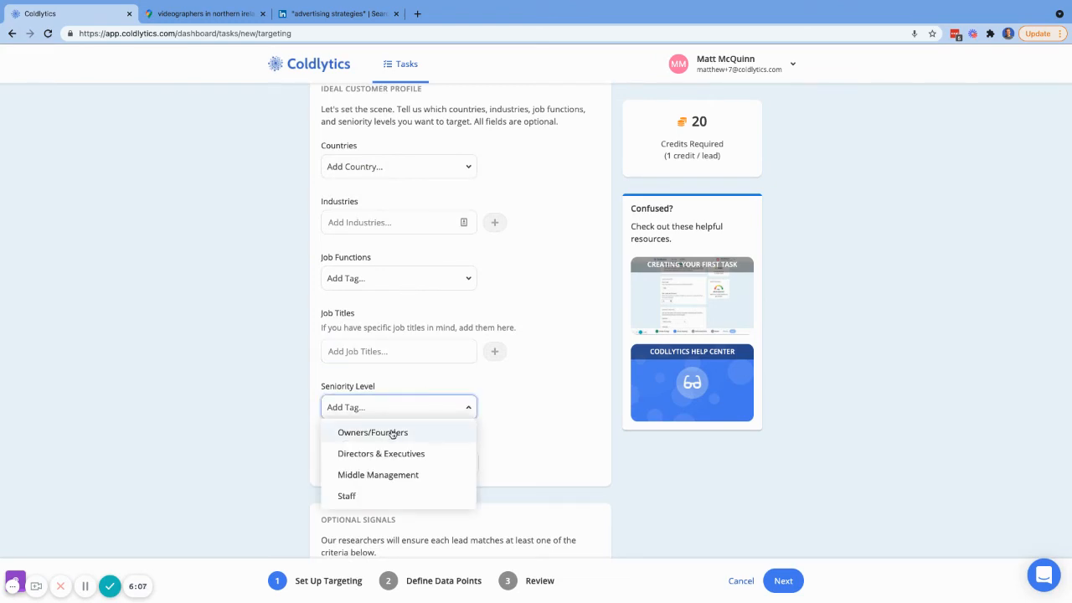
{"action": "left_click", "coordinate": [392, 433]}
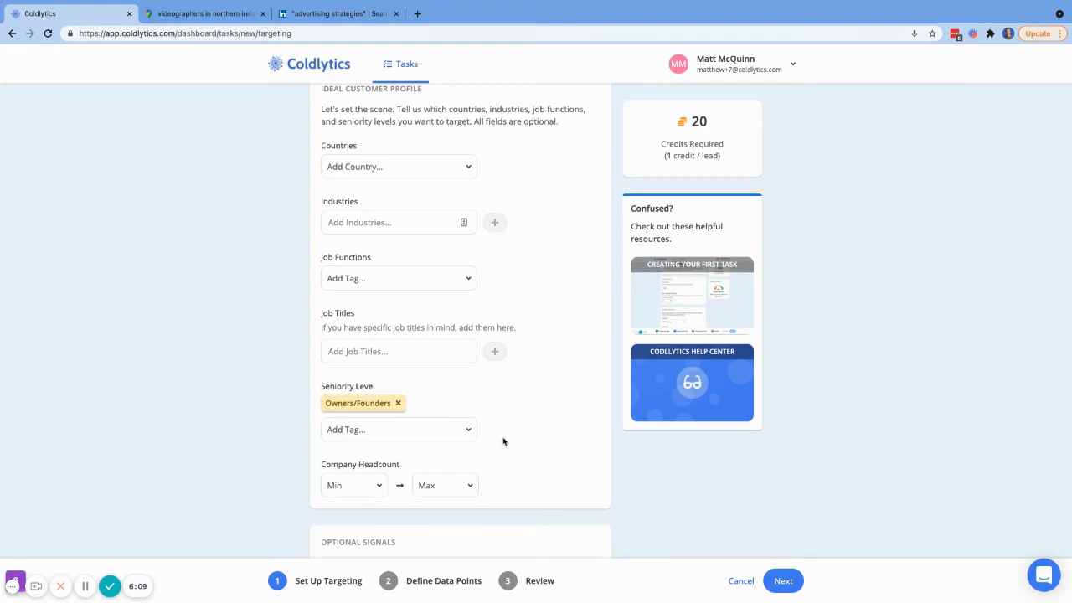
{"action": "left_click", "coordinate": [443, 486]}
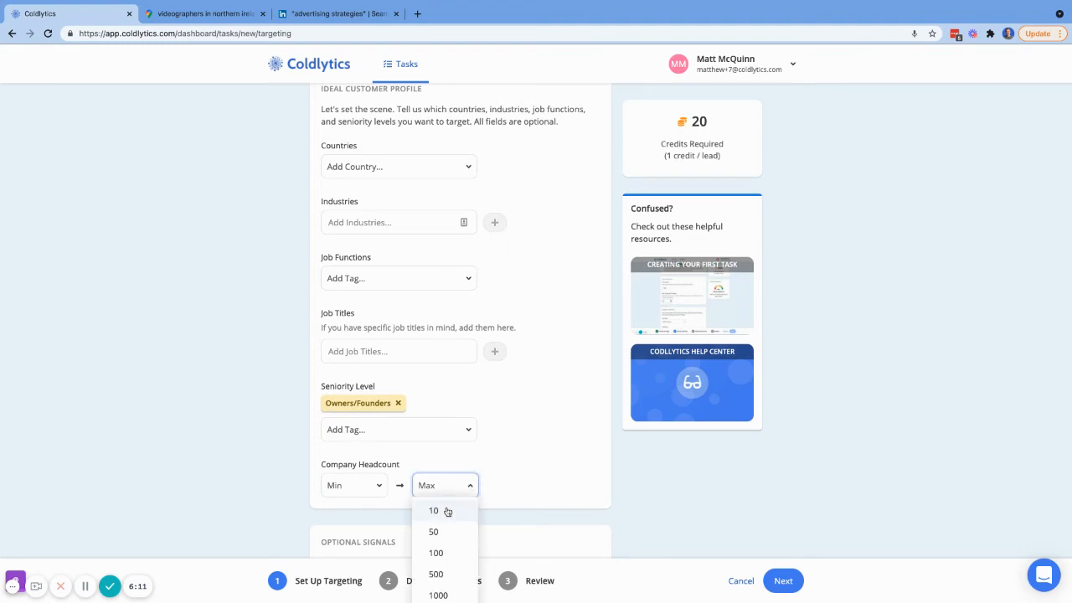
{"action": "left_click", "coordinate": [447, 511]}
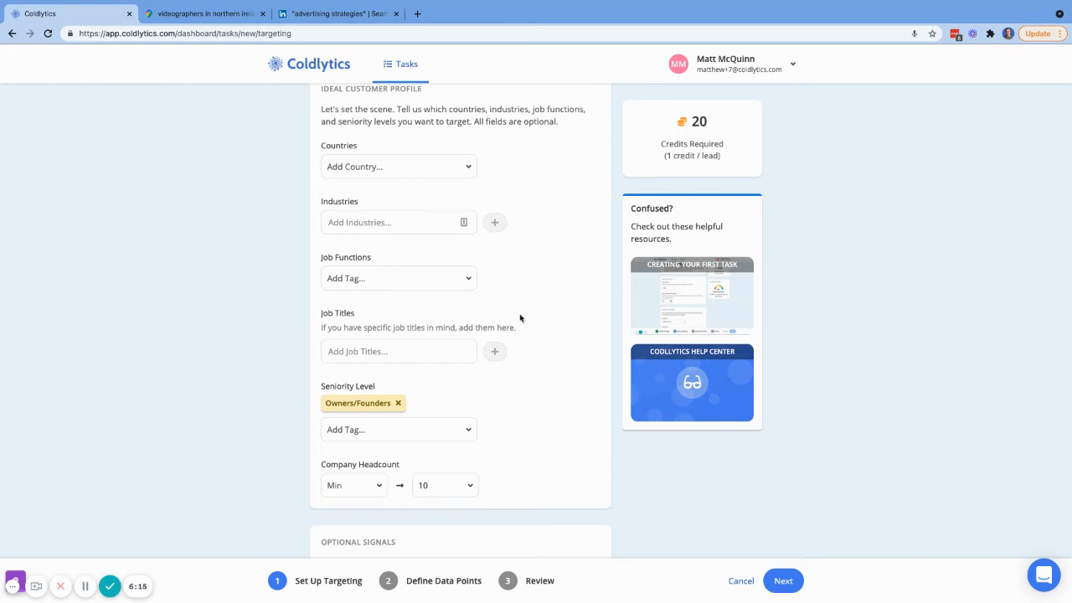
Add United Kingdom as the target country in the ideal customer profile
{"action": "left_click", "coordinate": [432, 167]}
{"action": "type", "text": "northee"}
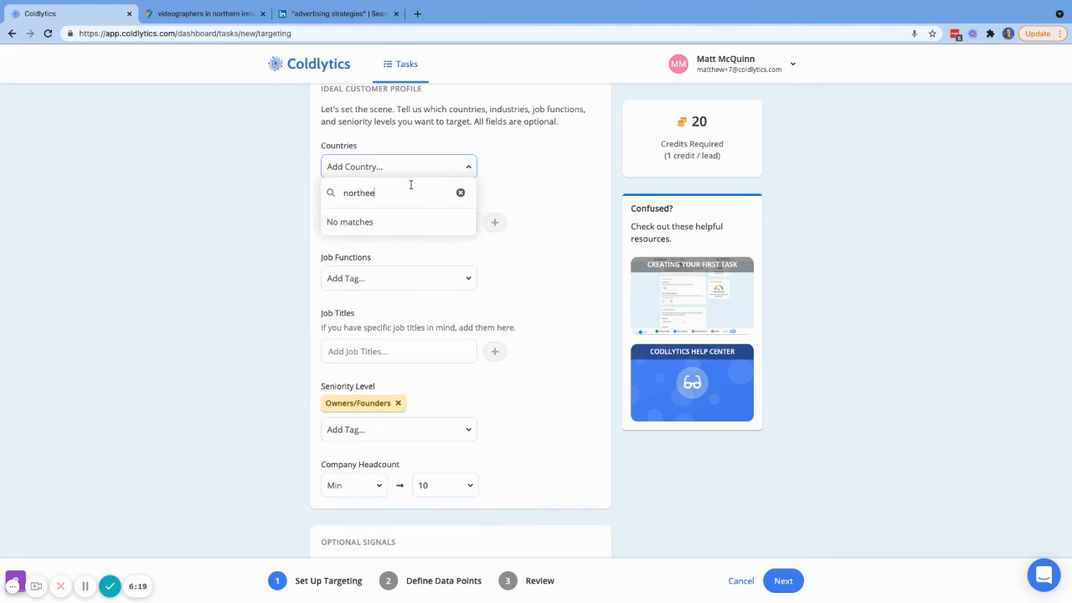
{"action": "key", "text": "BackSpace"}
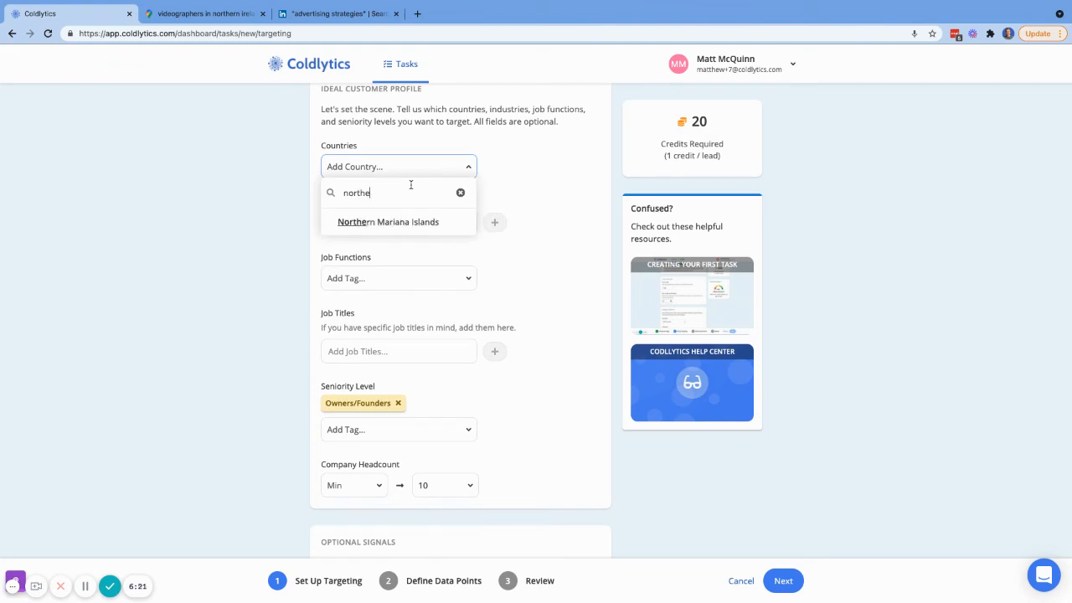
{"action": "key", "text": "BackSpace"}
{"action": "key", "text": "BackSpace"}
{"action": "key", "text": "BackSpace"}
{"action": "key", "text": "BackSpace"}
{"action": "key", "text": "BackSpace"}
{"action": "key", "text": "BackSpace"}
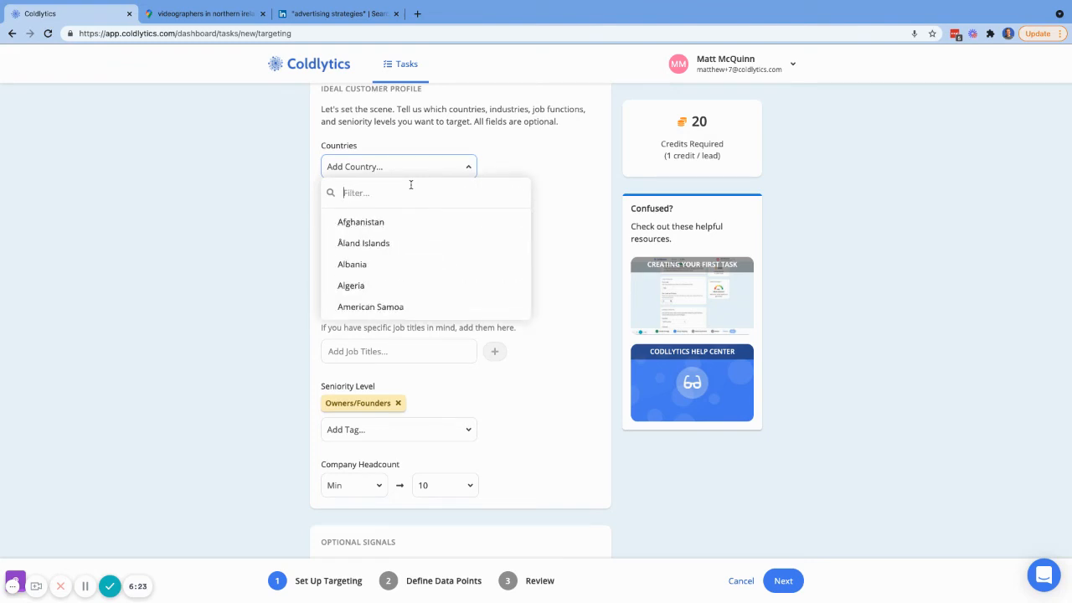
{"action": "type", "text": "united"}
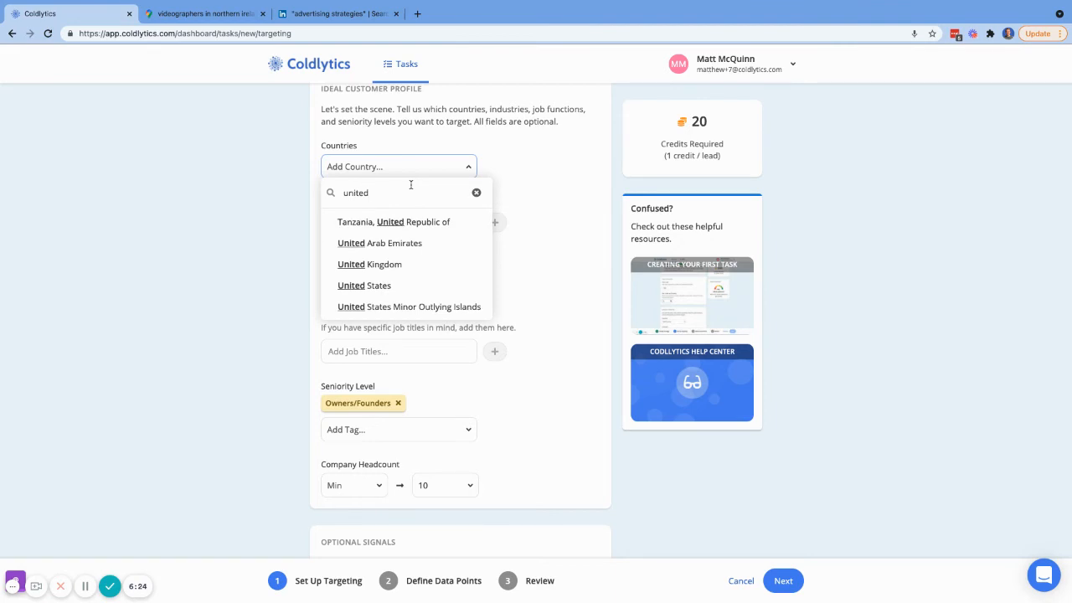
{"action": "left_click", "coordinate": [381, 264]}
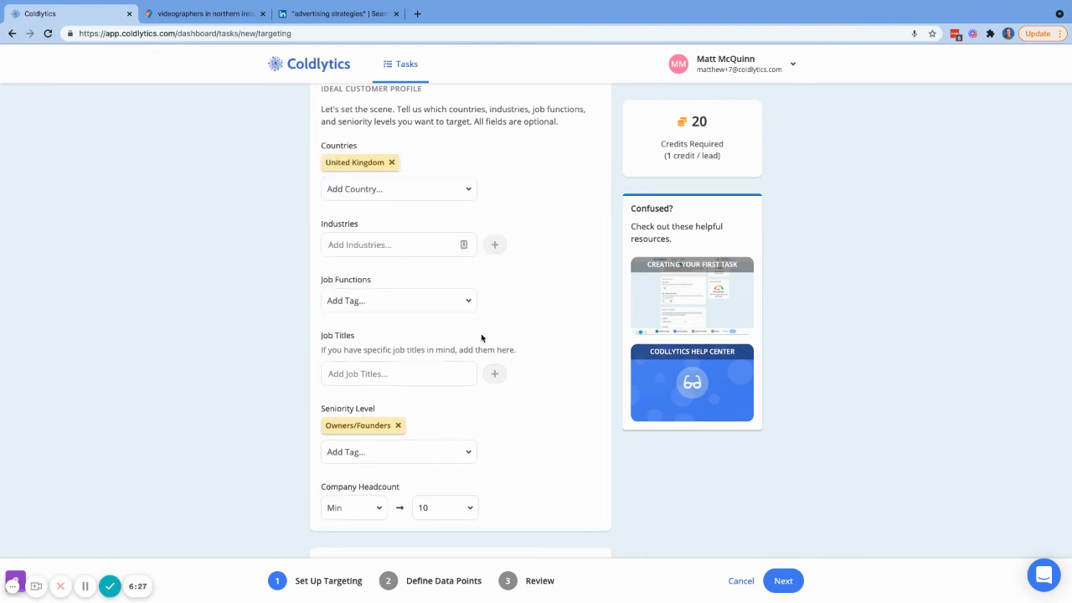
Add "videography" as a target industry in the ideal customer profile
{"action": "left_click", "coordinate": [374, 244]}
{"action": "type", "text": "videography"}
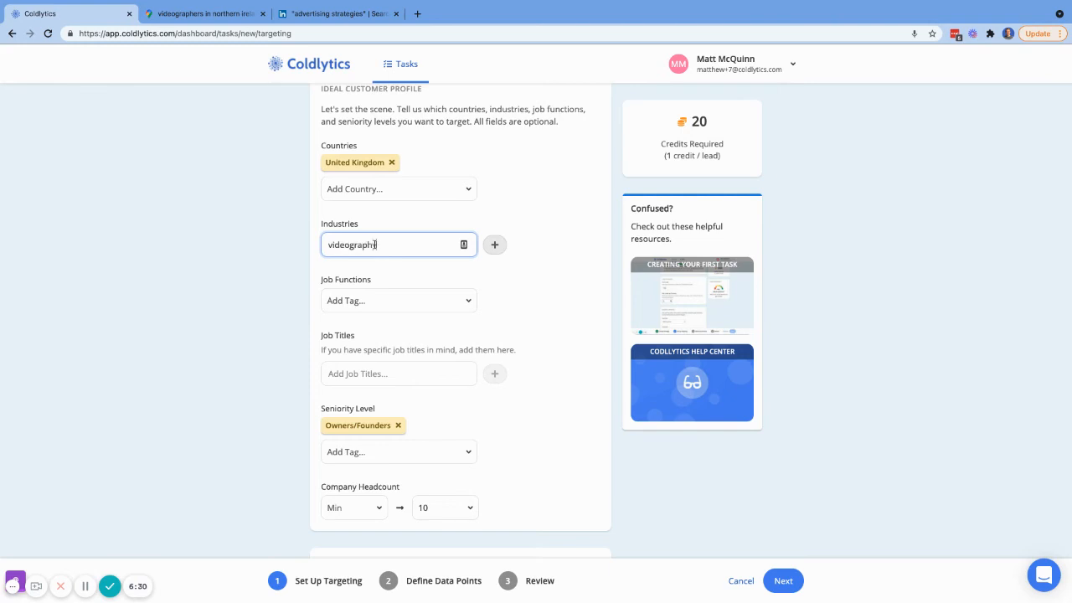
{"action": "key", "text": "Return"}
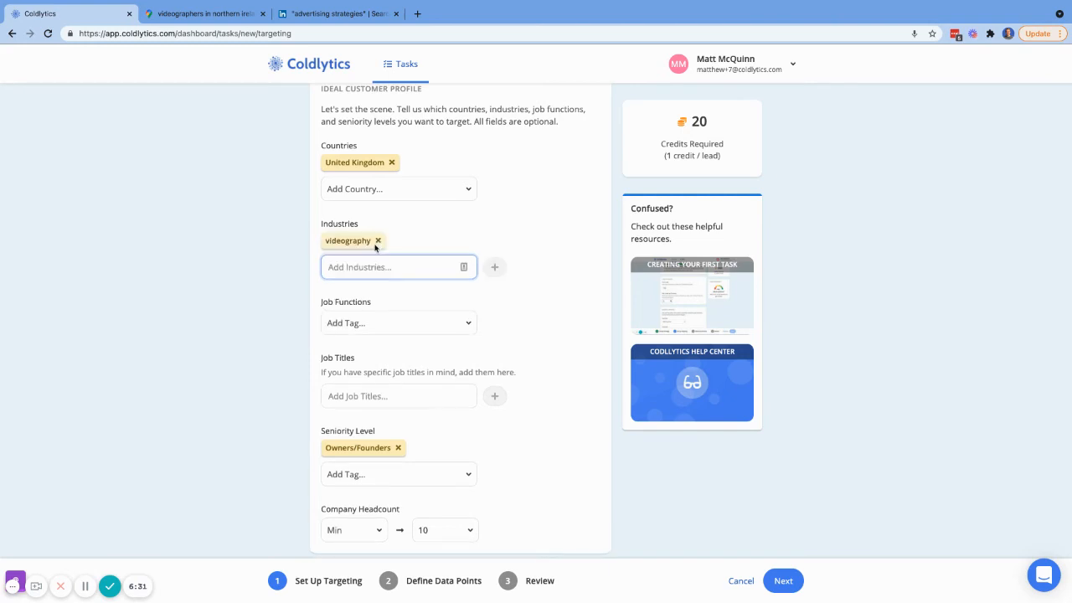
Enter the additional note "Looking for owners of videography service businesses in Northern Ireland" for the researcher
{"action": "scroll", "coordinate": [359, 407], "scroll_direction": "down", "scroll_amount": 6}
{"action": "left_click", "coordinate": [357, 414]}
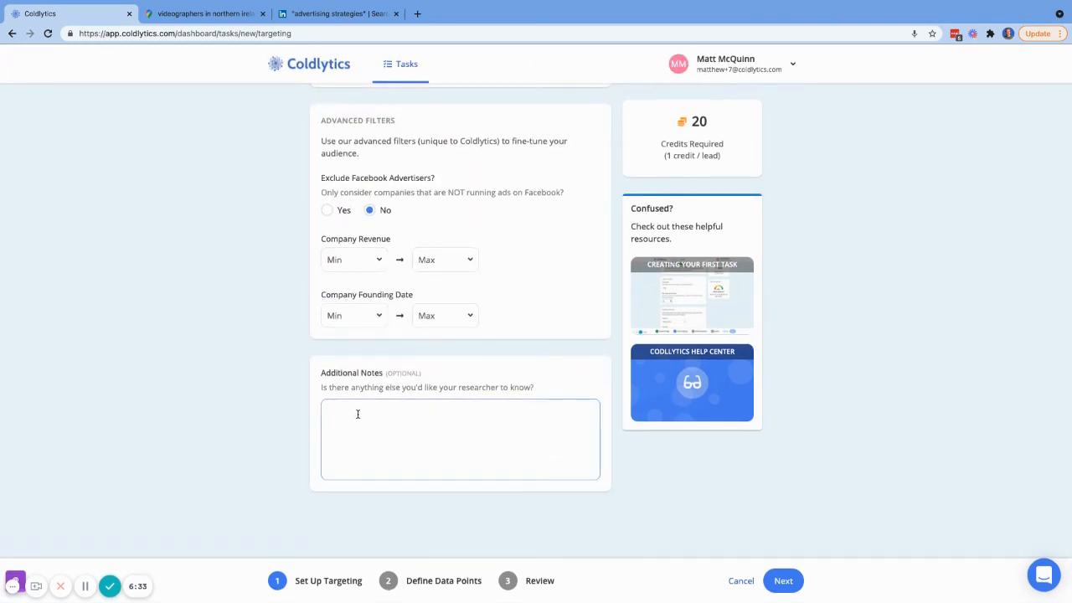
{"action": "type", "text": "Looking for owners of videography service businesse"}
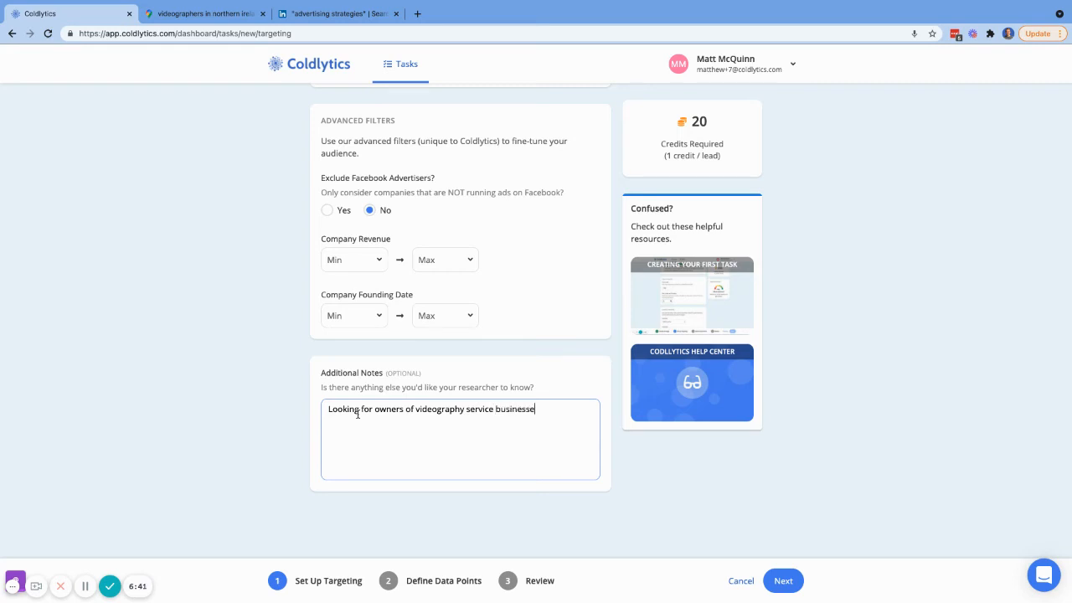
{"action": "type", "text": "s in Northern Ireland"}
Remove the videographer search URL from the task's Google Maps signal
{"action": "scroll", "coordinate": [359, 505], "scroll_direction": "up", "scroll_amount": 5}
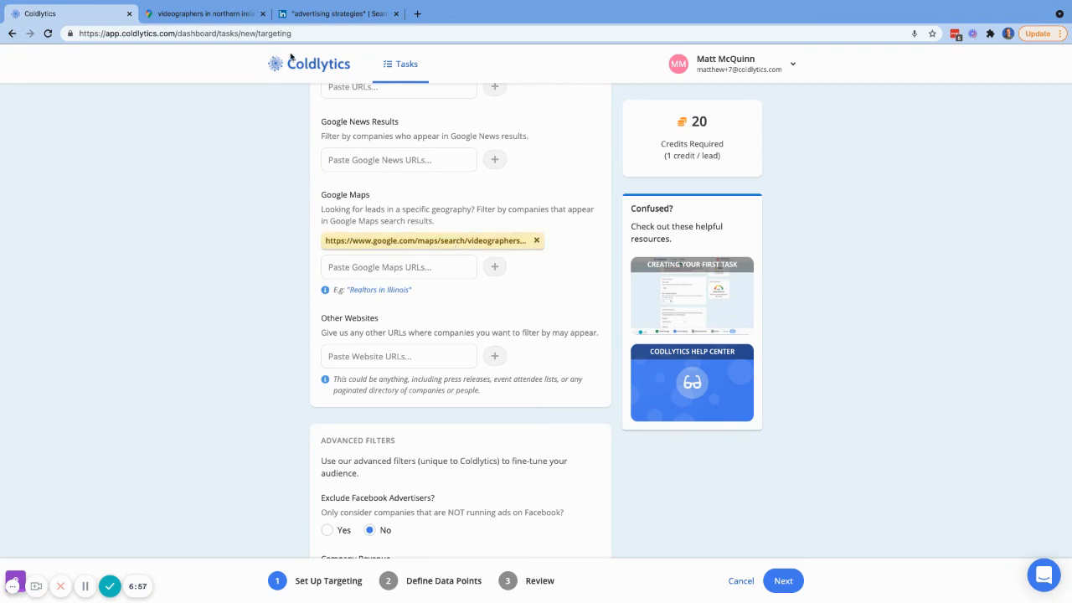
{"action": "left_click", "coordinate": [232, 16]}
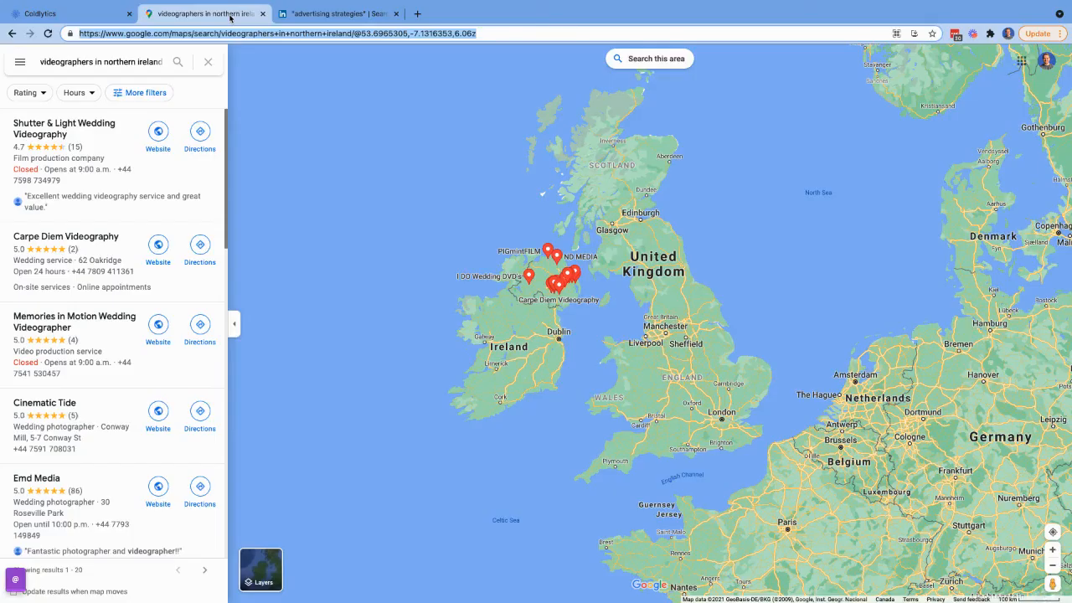
{"action": "left_click", "coordinate": [100, 17]}
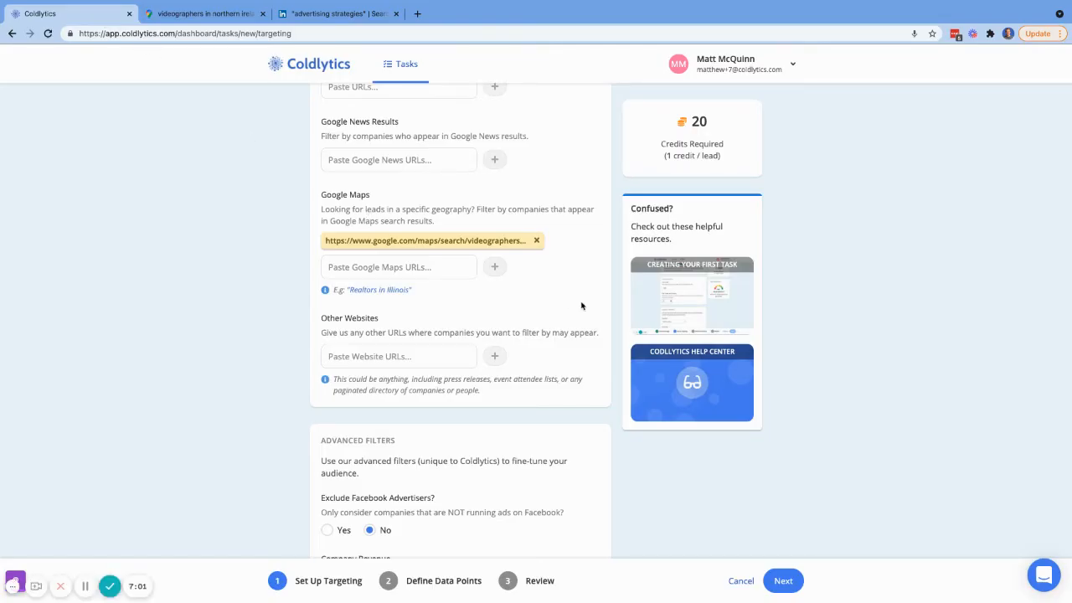
{"action": "left_click", "coordinate": [536, 241]}
{"action": "scroll", "coordinate": [539, 245], "scroll_direction": "up", "scroll_amount": 3}
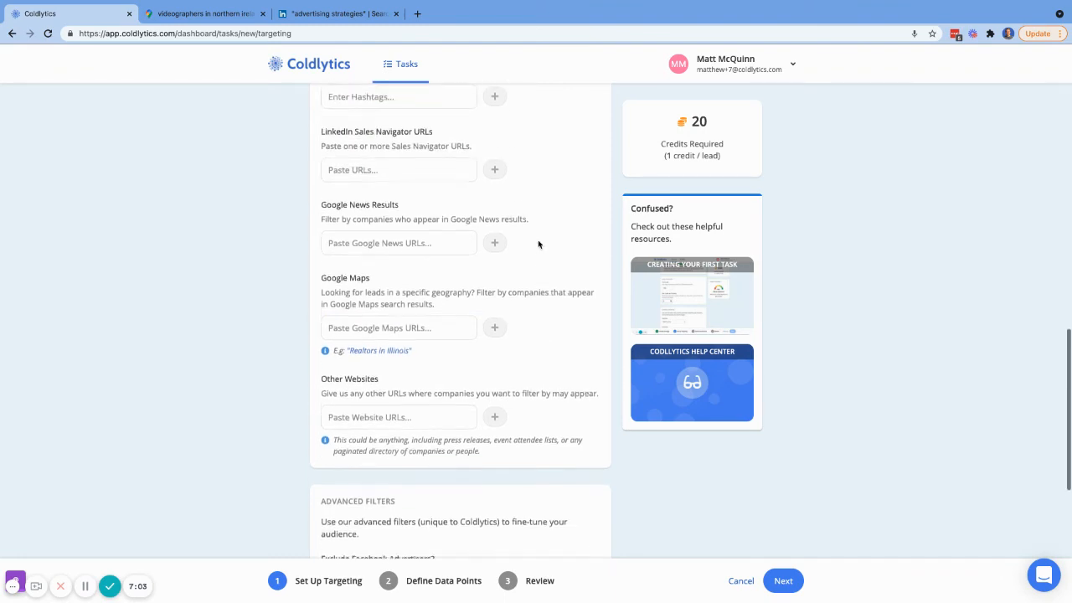
{"action": "scroll", "coordinate": [539, 244], "scroll_direction": "up", "scroll_amount": 4}
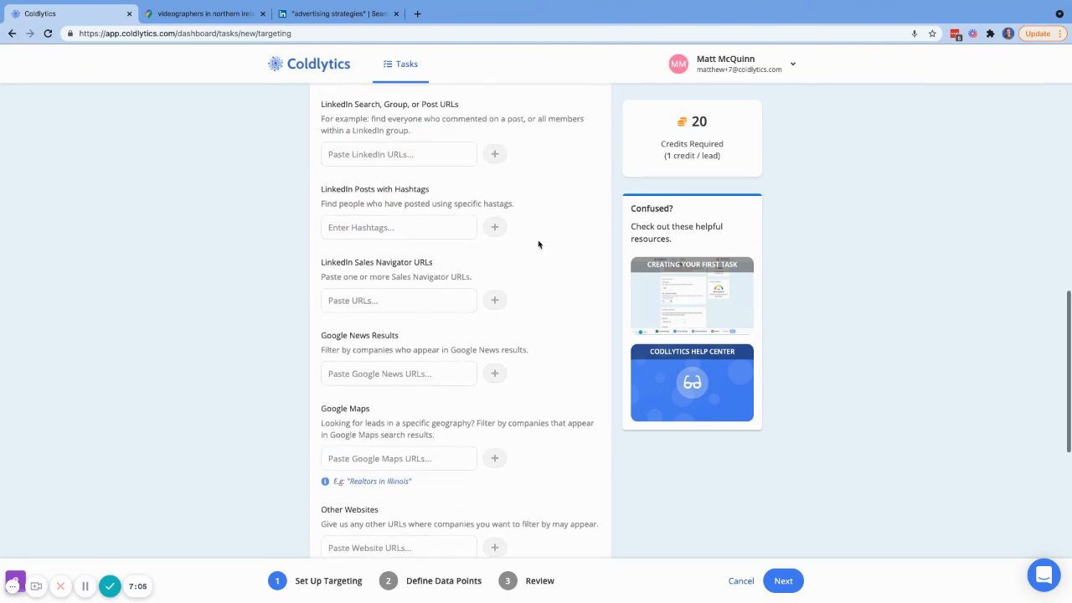
{"action": "scroll", "coordinate": [539, 244], "scroll_direction": "down", "scroll_amount": 4}
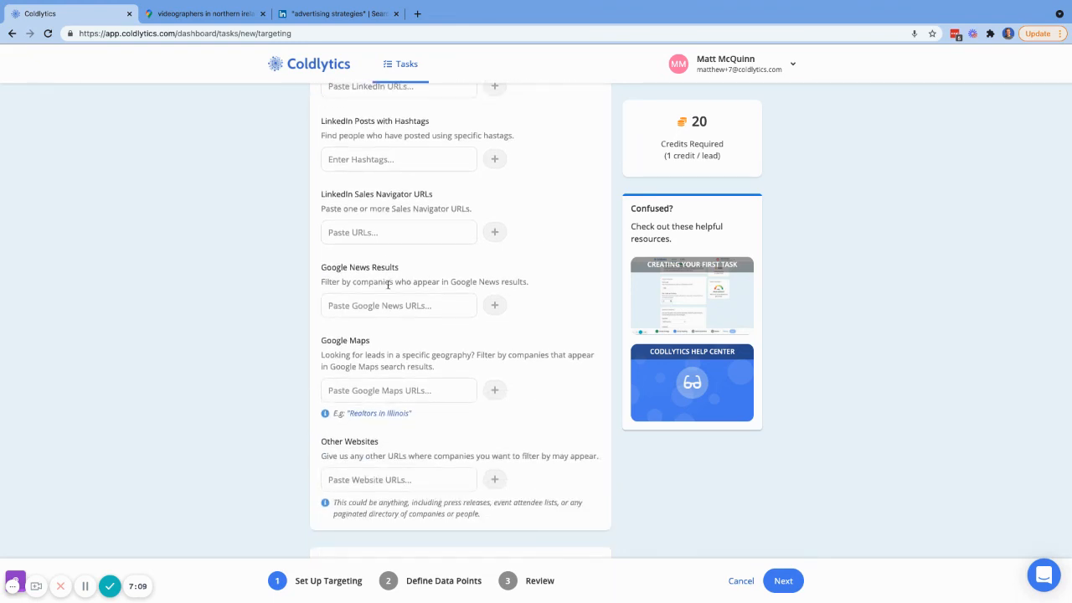
Switch to the Google Maps page, search the web for "google news" there and open Google News
{"action": "left_click", "coordinate": [222, 10]}
{"action": "left_click", "coordinate": [225, 37]}
{"action": "type", "text": "google news"}
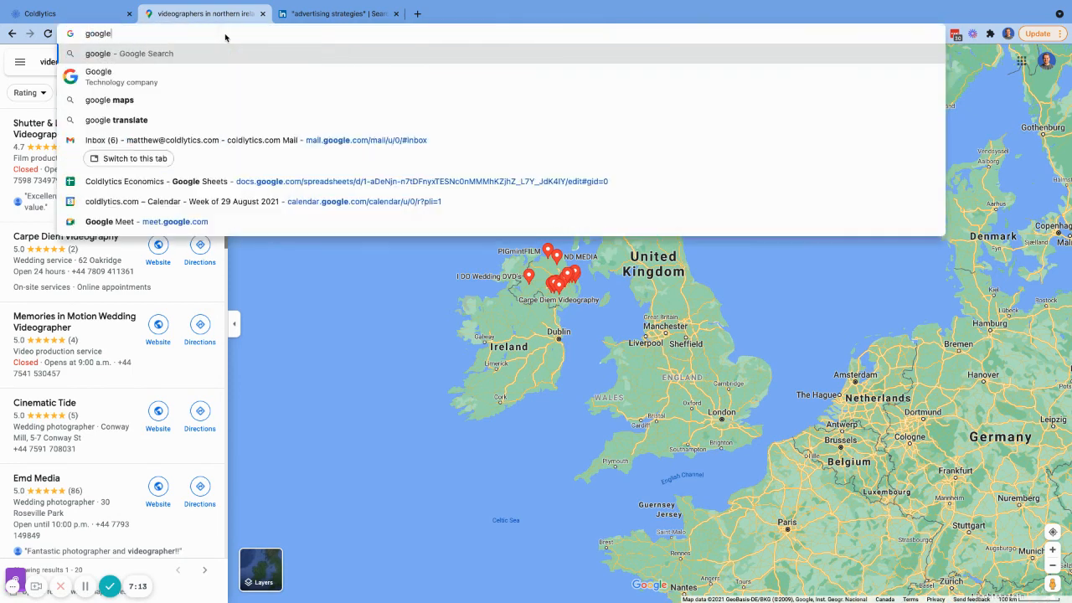
{"action": "key", "text": "Return"}
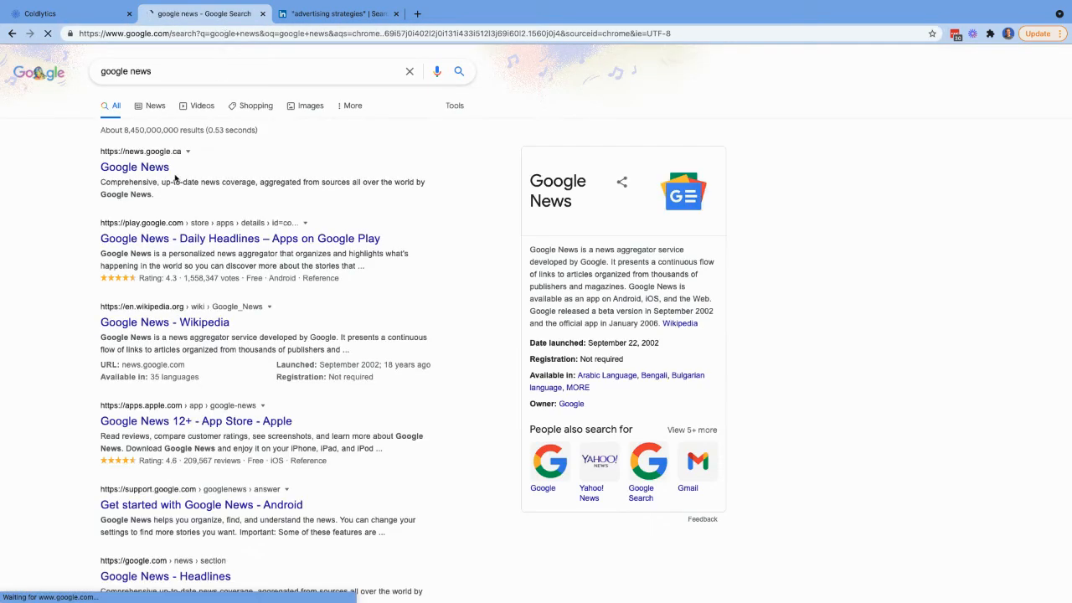
{"action": "left_click", "coordinate": [155, 167]}
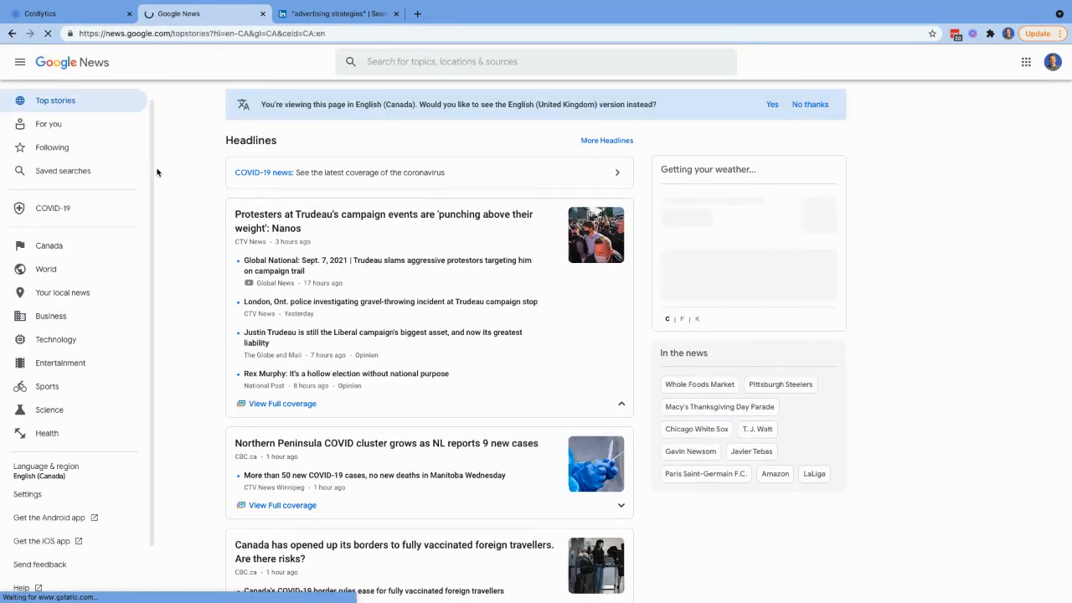
Search Google News for "software series A" and look over the funding headlines
{"action": "left_click", "coordinate": [484, 62]}
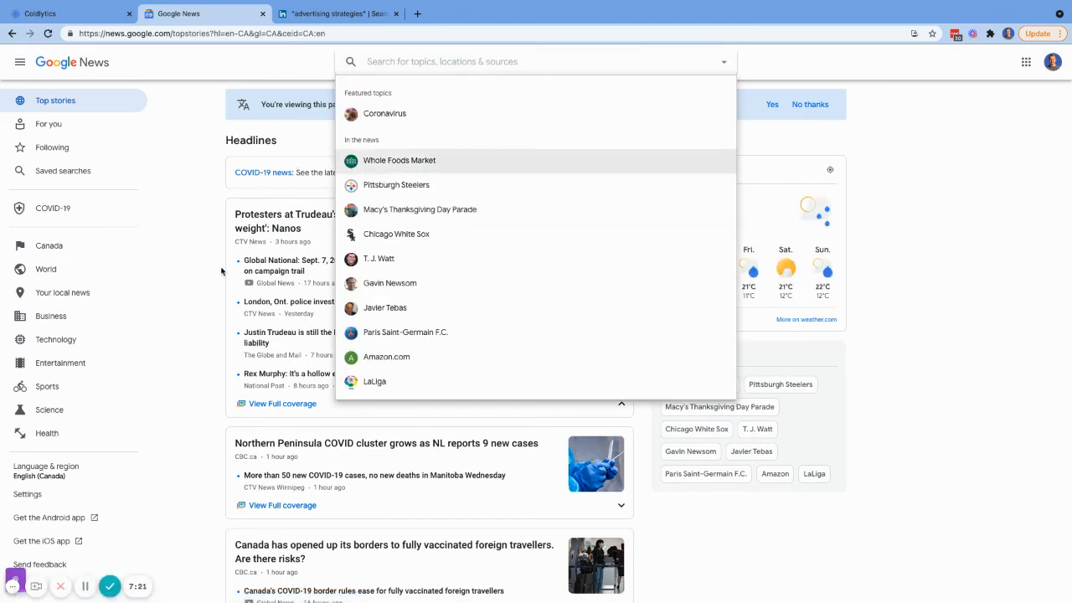
{"action": "type", "text": "software"}
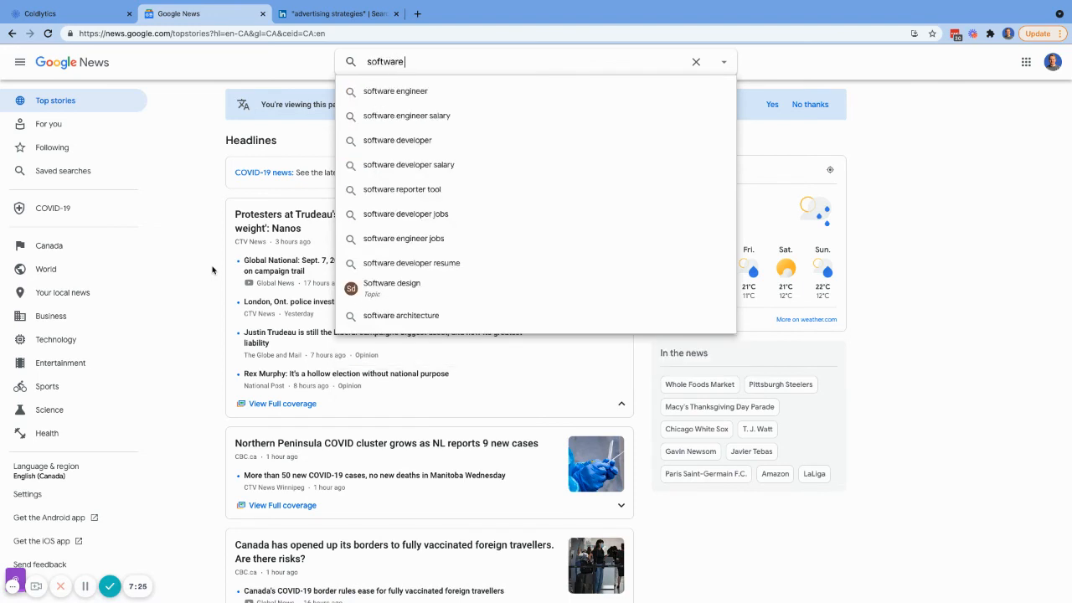
{"action": "type", "text": " series A"}
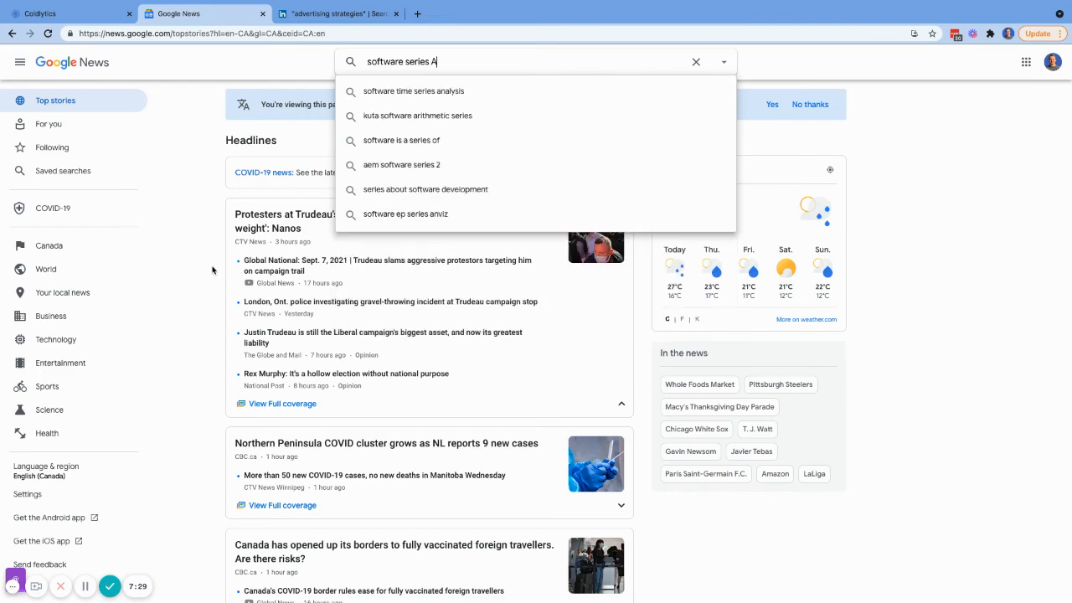
{"action": "key", "text": "Return"}
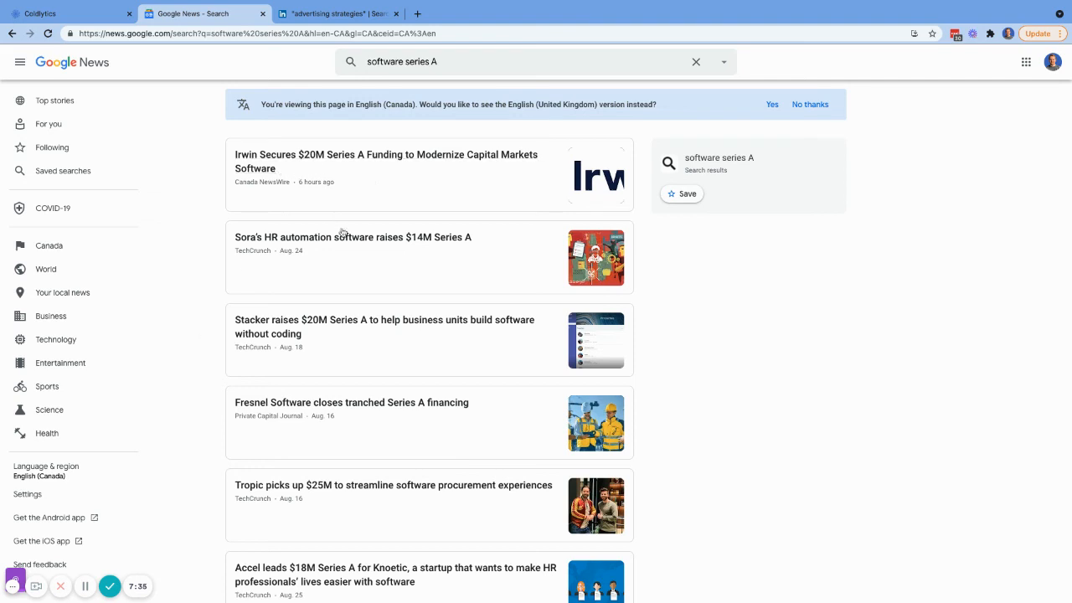
{"action": "scroll", "coordinate": [397, 282], "scroll_direction": "down", "scroll_amount": 1}
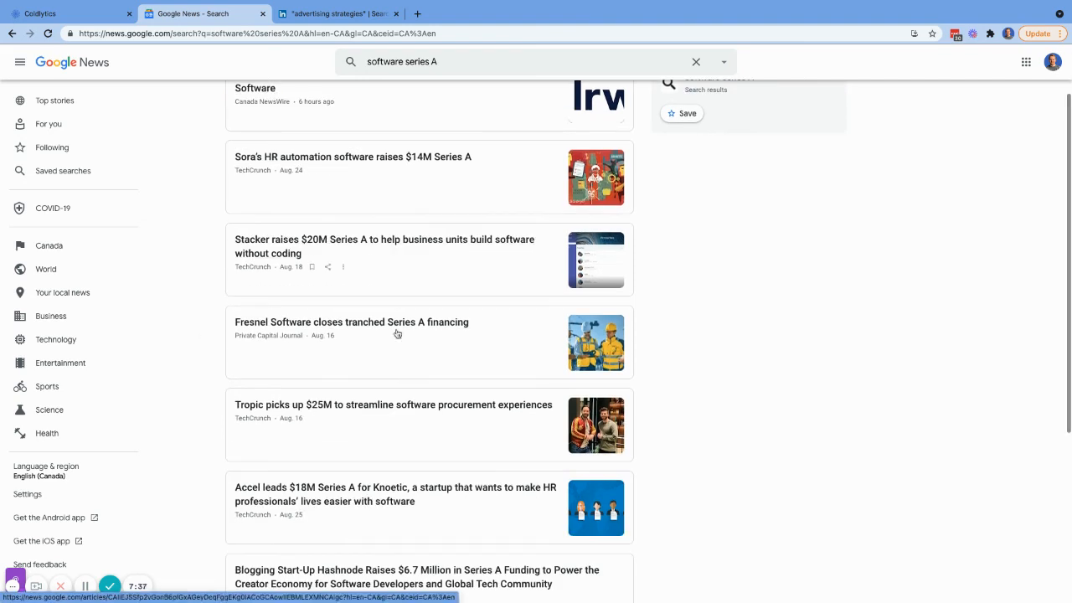
{"action": "scroll", "coordinate": [383, 375], "scroll_direction": "down", "scroll_amount": 1}
{"action": "scroll", "coordinate": [397, 390], "scroll_direction": "down", "scroll_amount": 2}
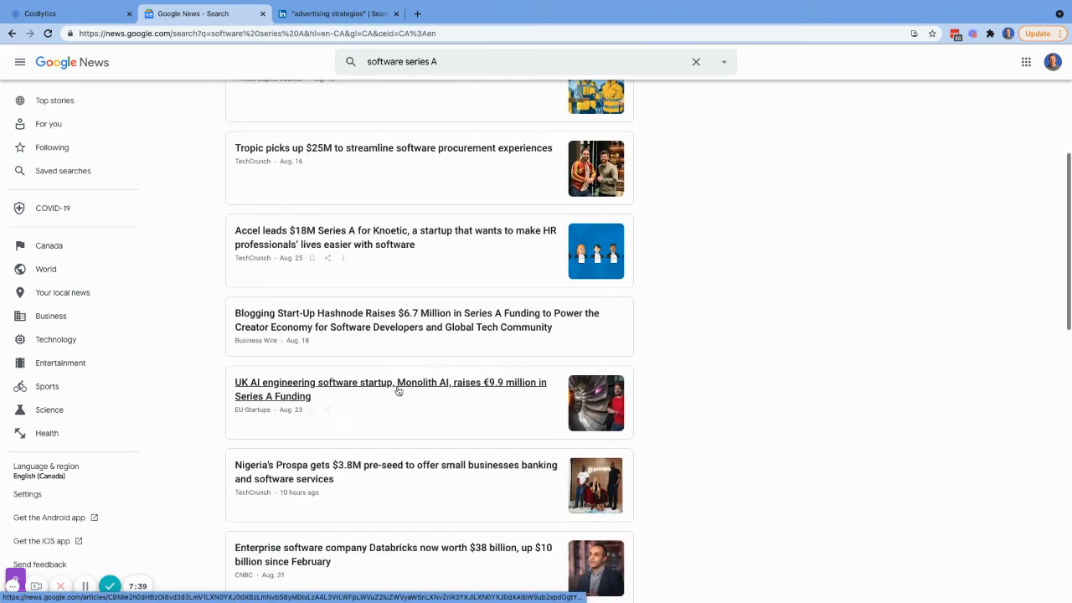
{"action": "scroll", "coordinate": [399, 392], "scroll_direction": "down", "scroll_amount": 1}
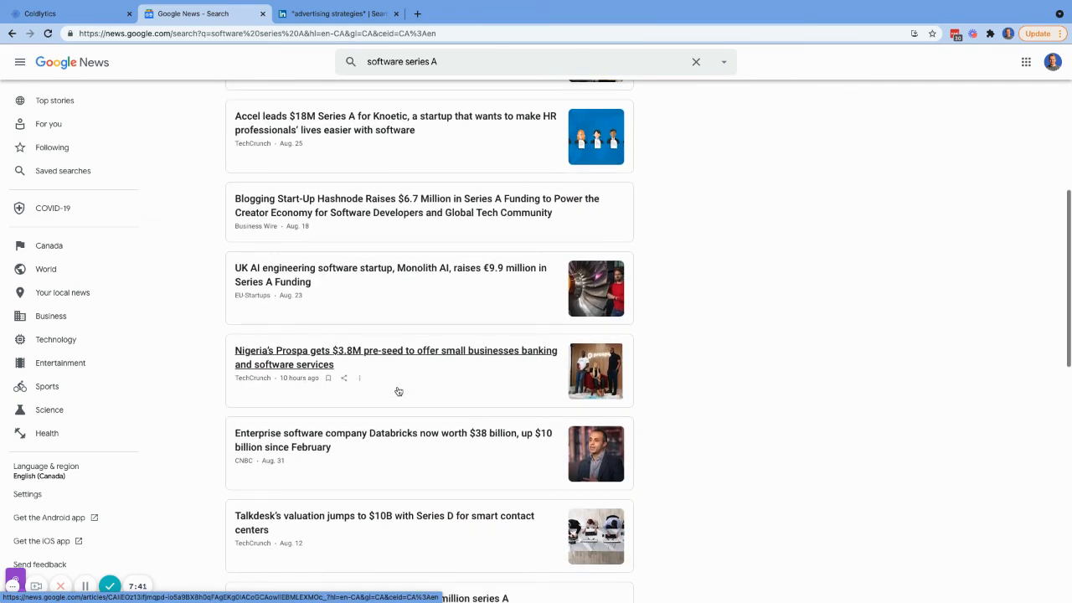
{"action": "scroll", "coordinate": [399, 392], "scroll_direction": "down", "scroll_amount": 1}
{"action": "scroll", "coordinate": [398, 392], "scroll_direction": "up", "scroll_amount": 6}
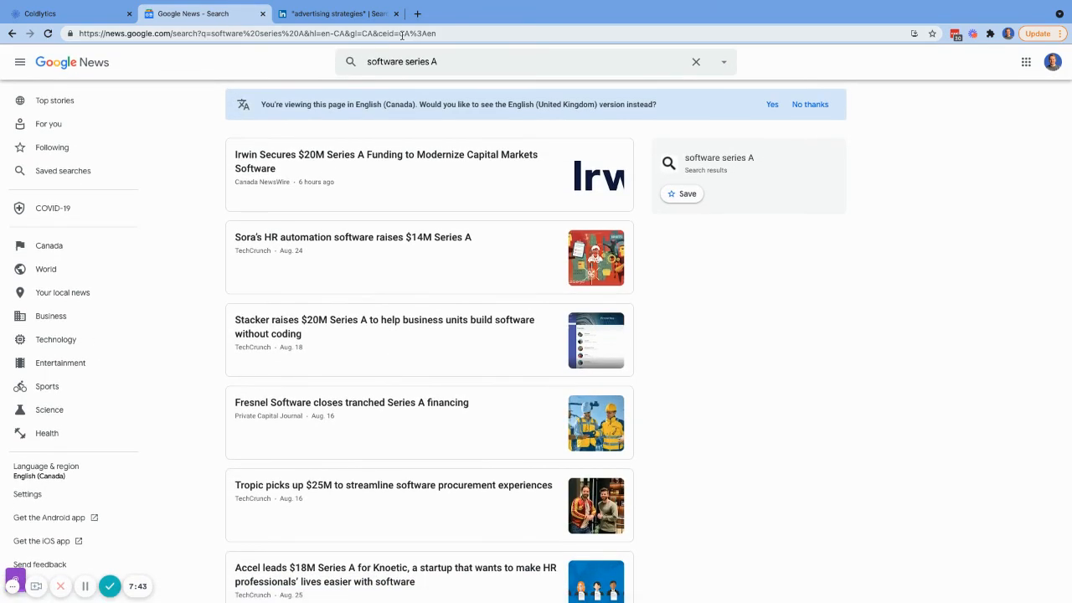
Copy the news search's URL, switch back to Coldlytics and add it as a Google News Results signal
{"action": "left_click", "coordinate": [403, 33]}
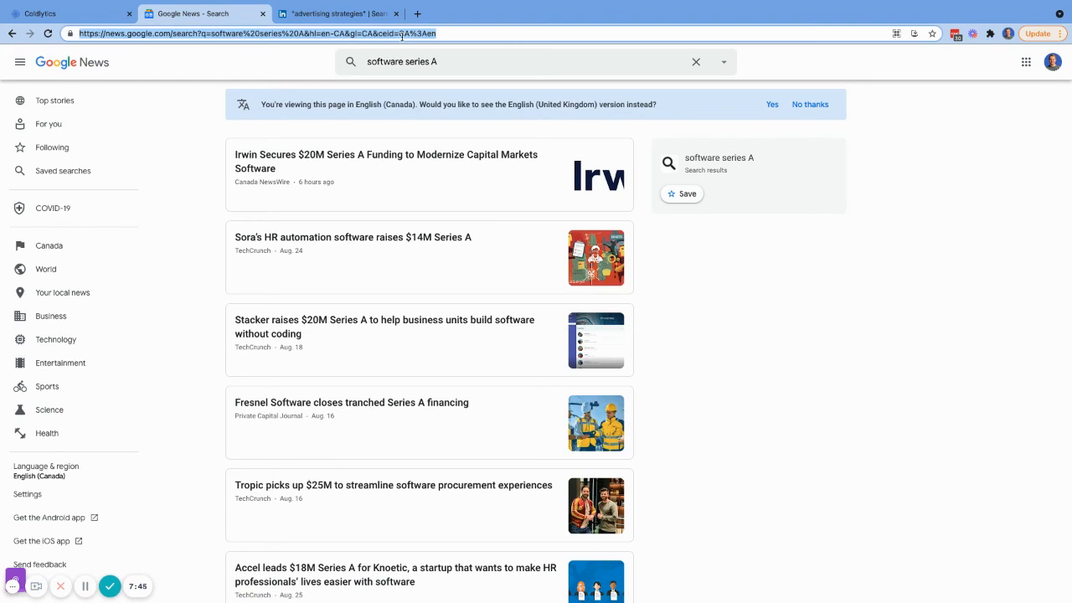
{"action": "left_click", "coordinate": [64, 24]}
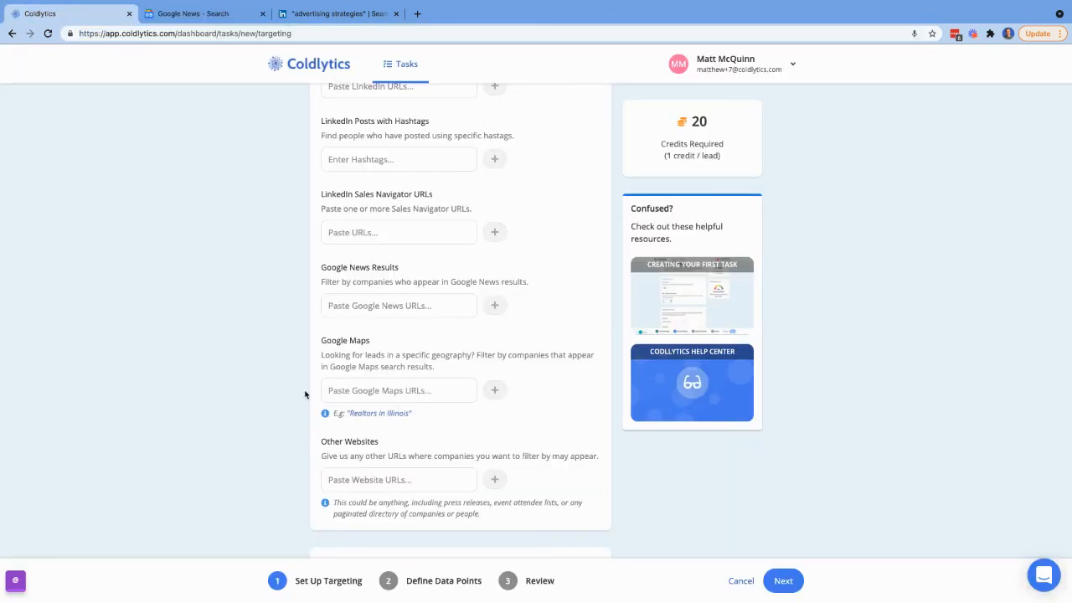
{"action": "left_click", "coordinate": [387, 313]}
{"action": "key", "text": "ctrl+v"}
{"action": "left_click", "coordinate": [492, 305]}
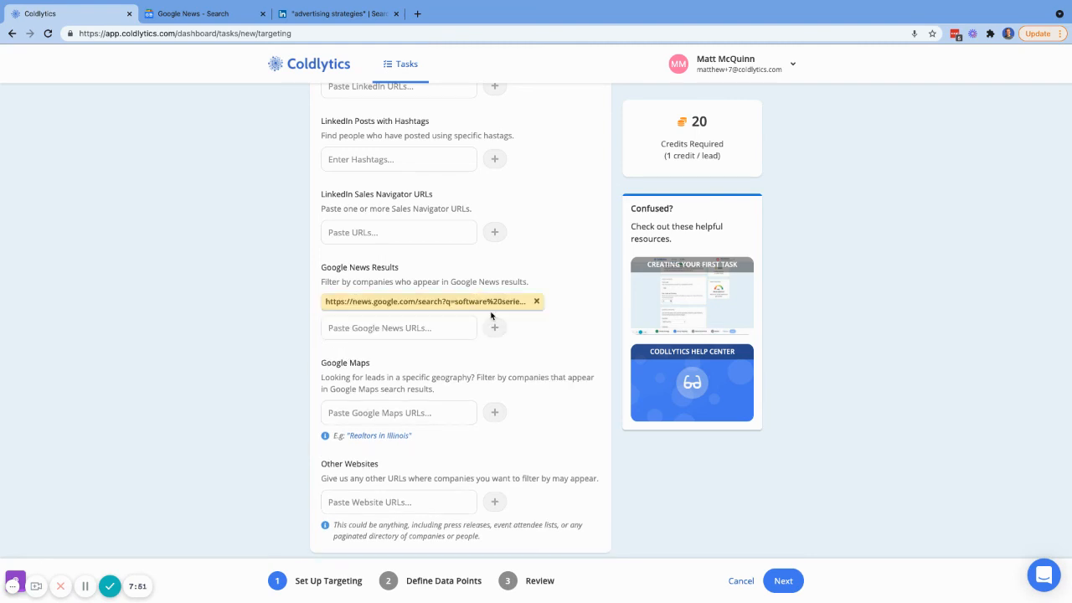
Change the additional notes to read "Looking for owners of software businesses that have just completed a funding round"
{"action": "scroll", "coordinate": [491, 315], "scroll_direction": "down", "scroll_amount": 5}
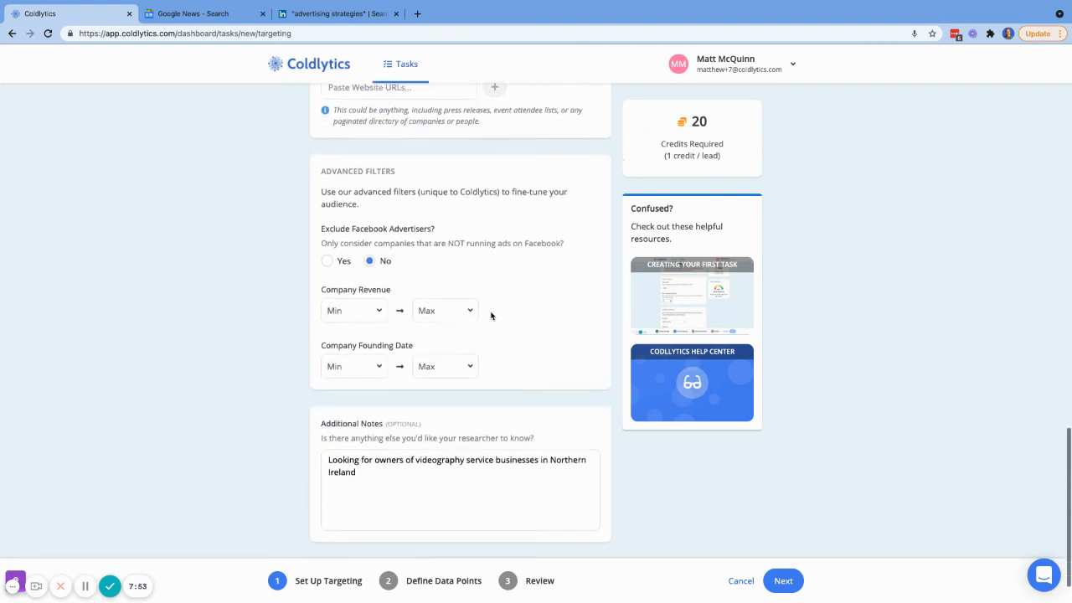
{"action": "scroll", "coordinate": [491, 315], "scroll_direction": "down", "scroll_amount": 1}
{"action": "mouse_move", "coordinate": [380, 425]}
{"action": "left_mouse_down"}
{"action": "mouse_move", "coordinate": [405, 412]}
{"action": "mouse_move", "coordinate": [390, 415]}
{"action": "left_mouse_up"}
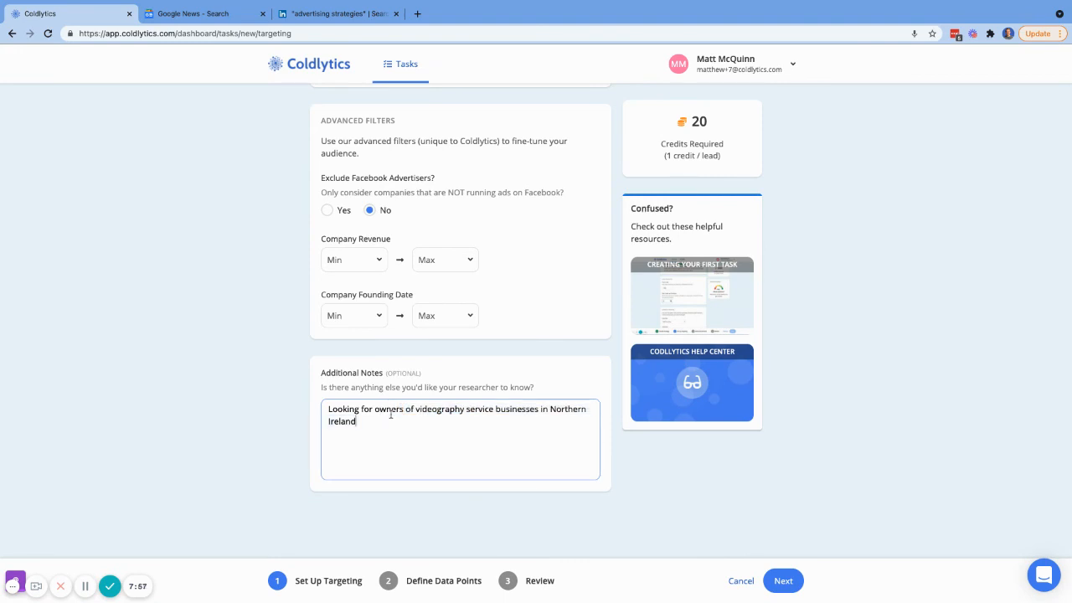
{"action": "left_click", "coordinate": [416, 413], "text": "shift"}
{"action": "key", "text": "BackSpace"}
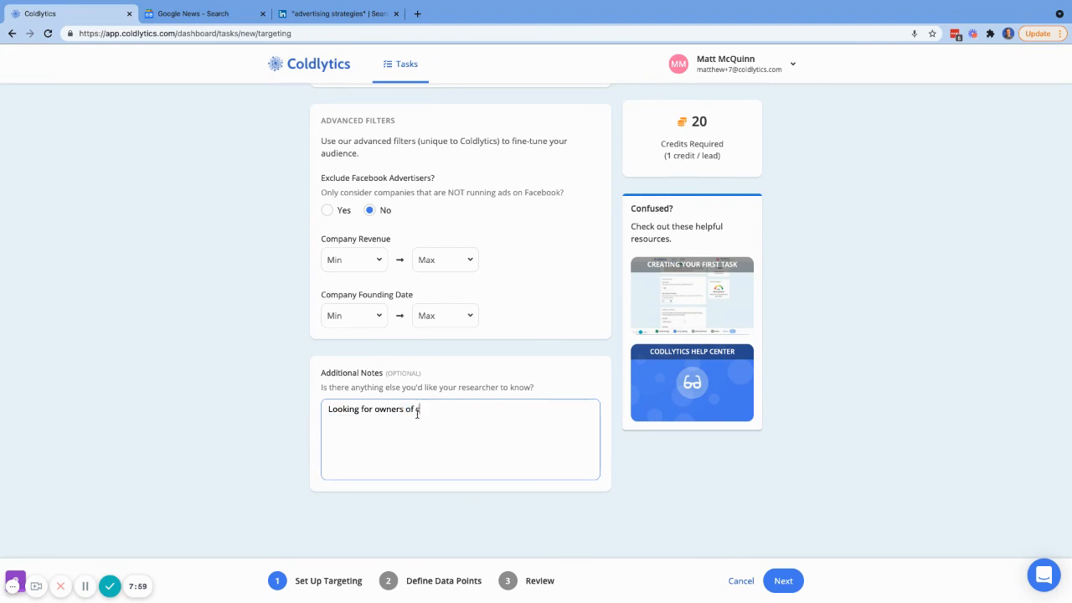
{"action": "type", "text": "software businesses that have just completed"}
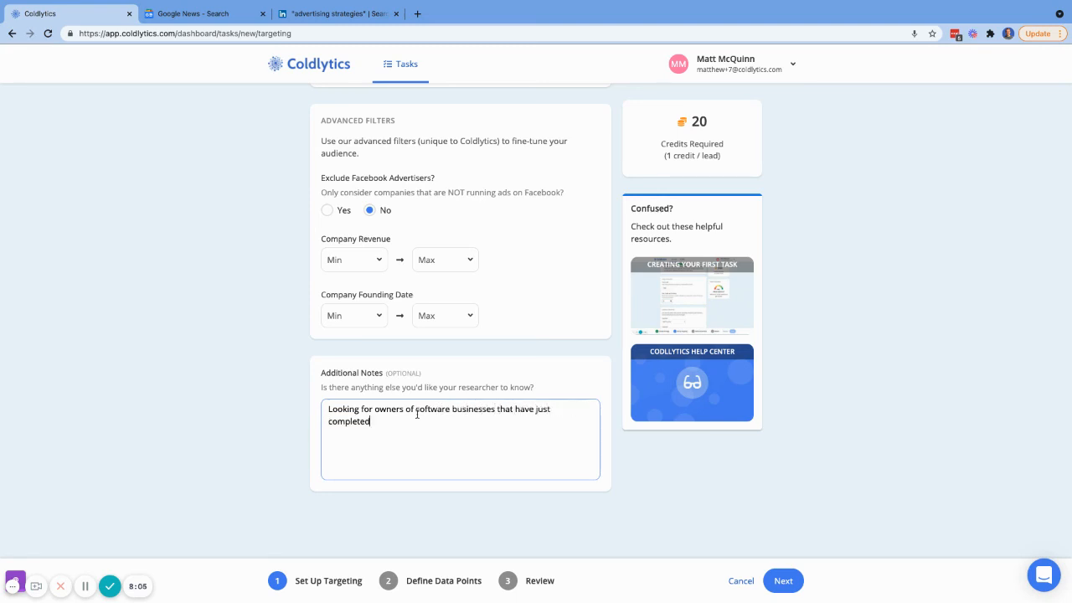
{"action": "type", "text": " a funding round"}
Proceed to defining the data points and add a custom data point "link to news result"
{"action": "left_click", "coordinate": [796, 584]}
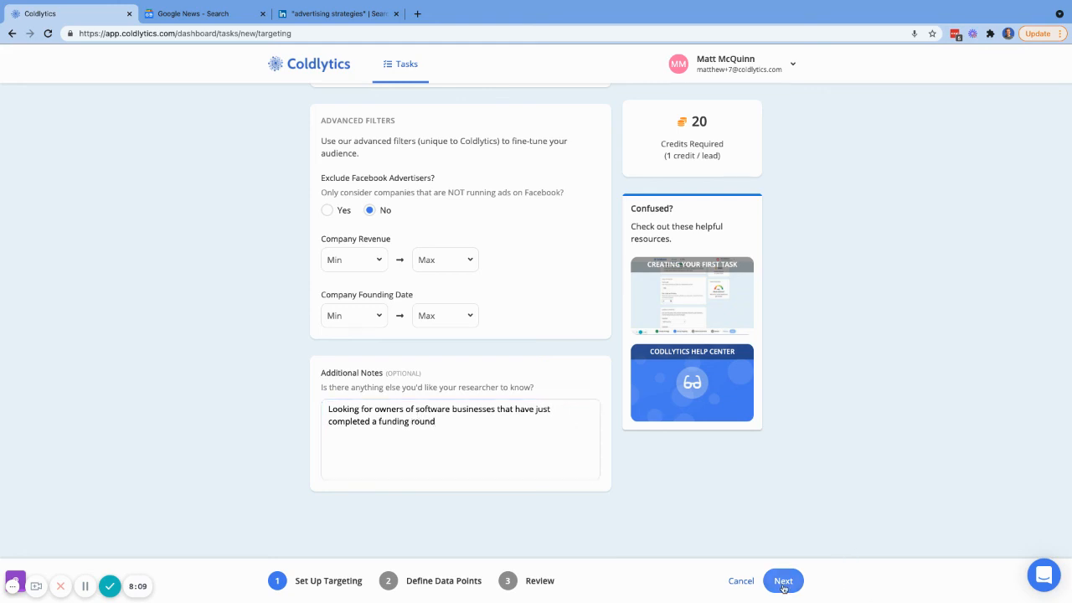
{"action": "left_click", "coordinate": [482, 308]}
{"action": "type", "text": "l"}
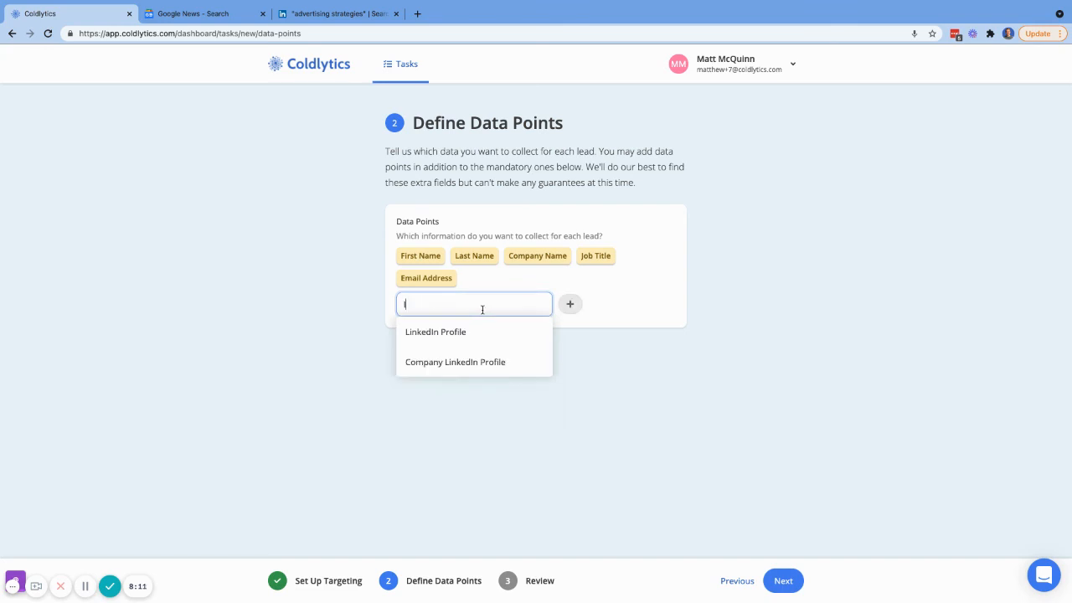
{"action": "type", "text": "ink to "}
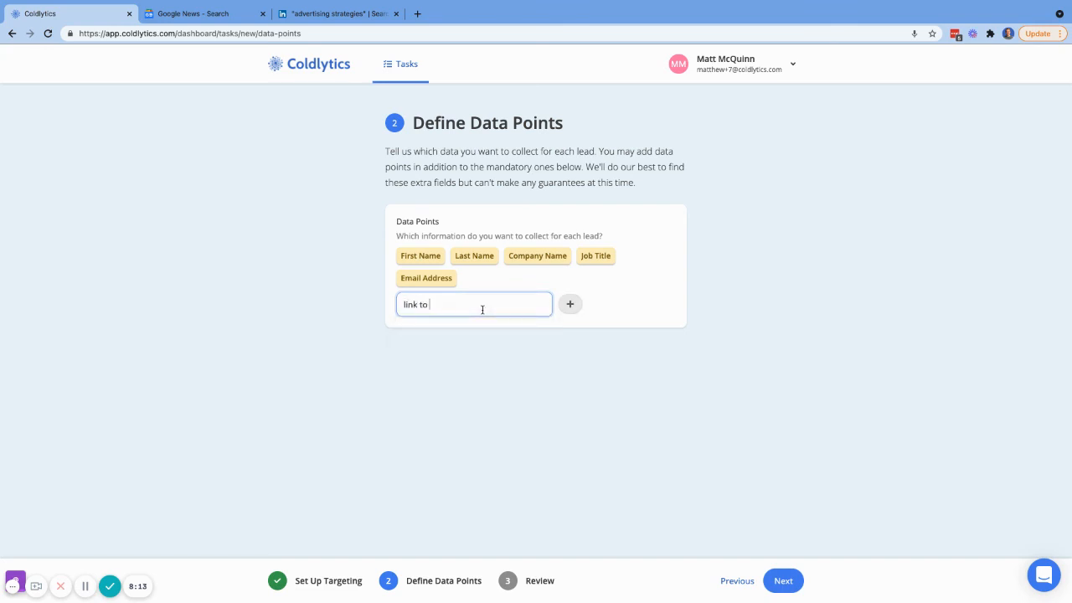
{"action": "type", "text": "news result"}
{"action": "key", "text": "Return"}
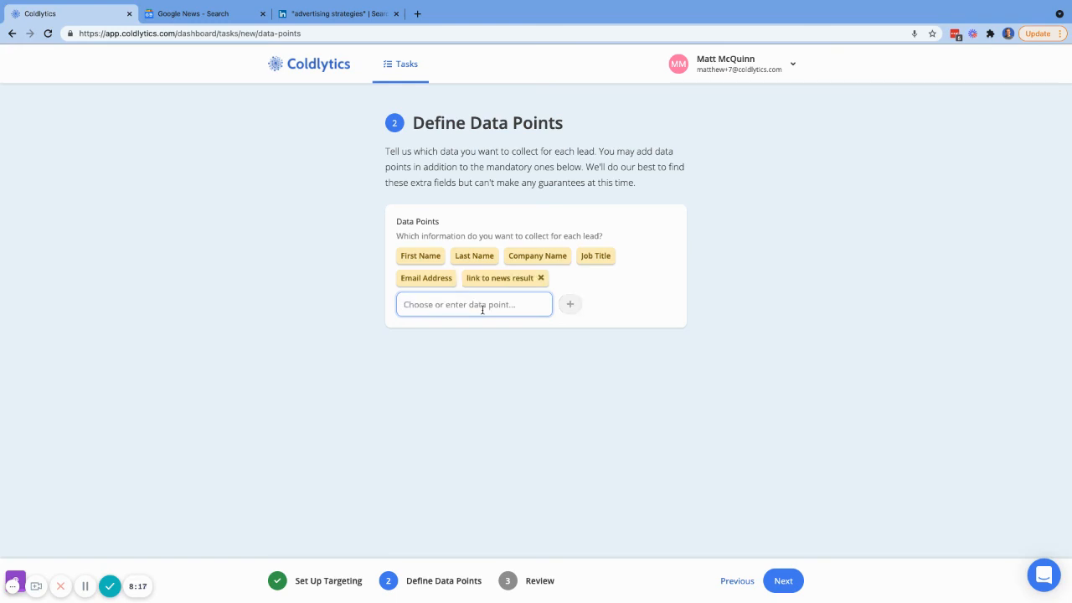